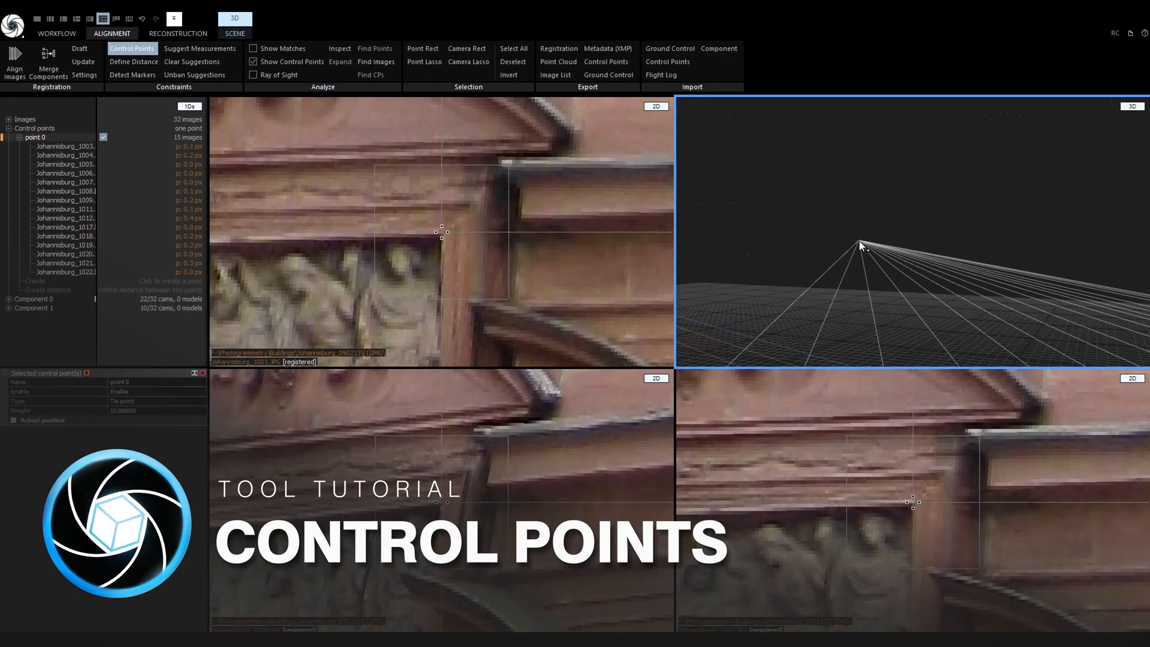
Place control points from the 3D view at the upper-right and lower-left corners of the relief panel above the portal.
left_click(859, 241)
scroll(859, 241, "down", 2)
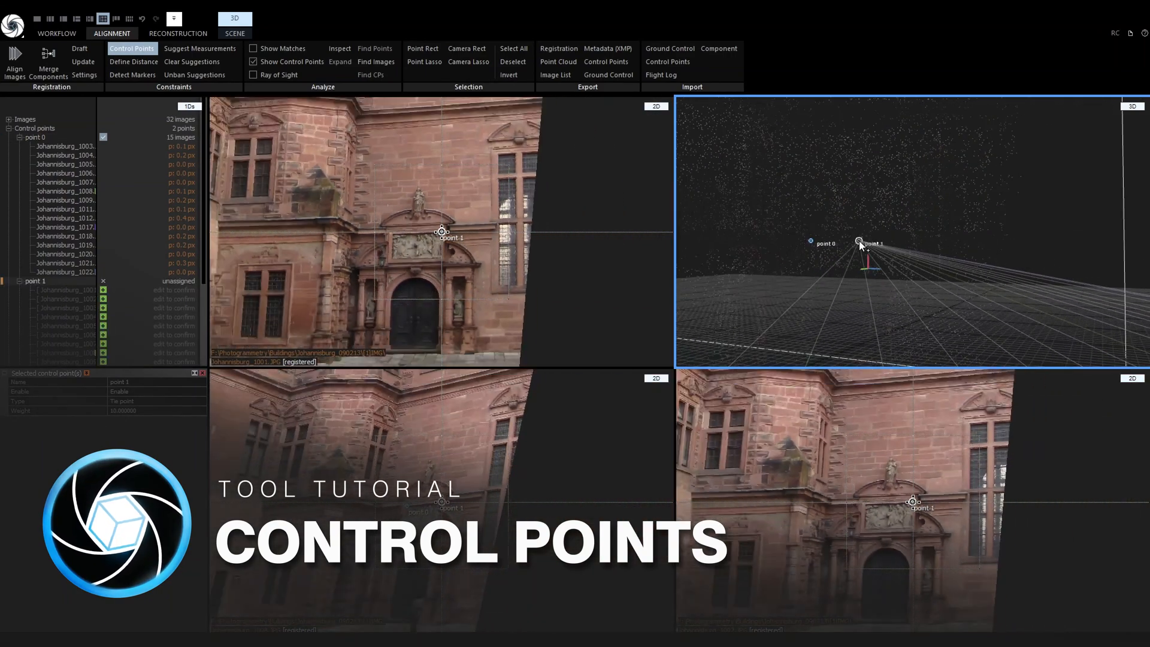
scroll(814, 268, "up", 5)
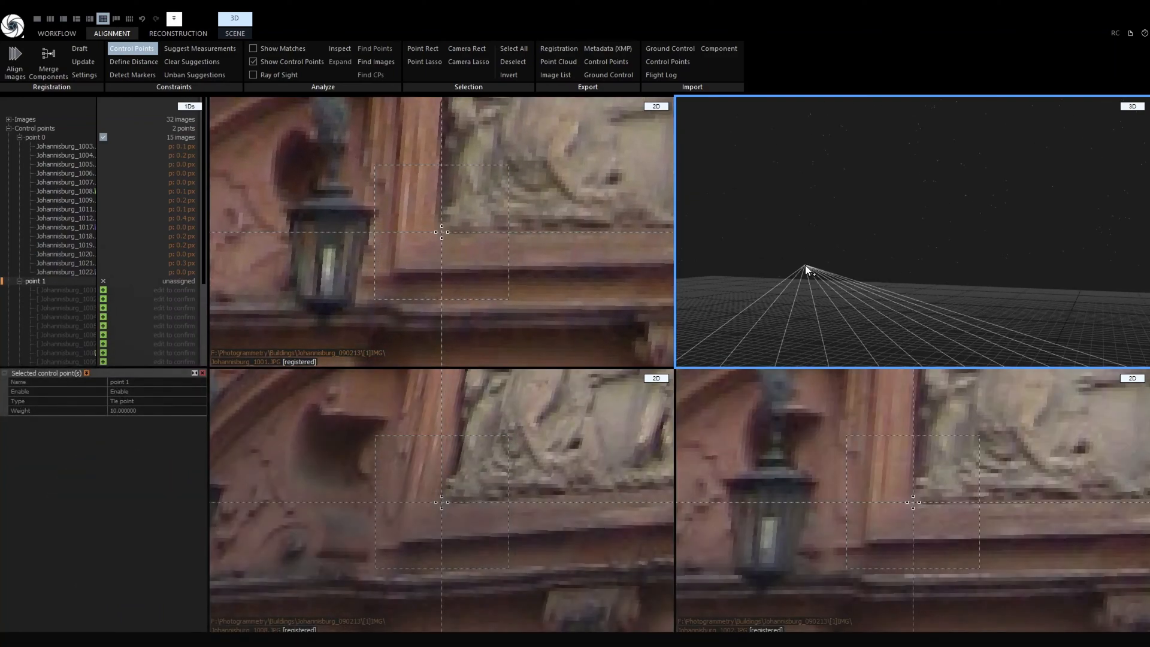
left_click(805, 265)
scroll(805, 265, "down", 5)
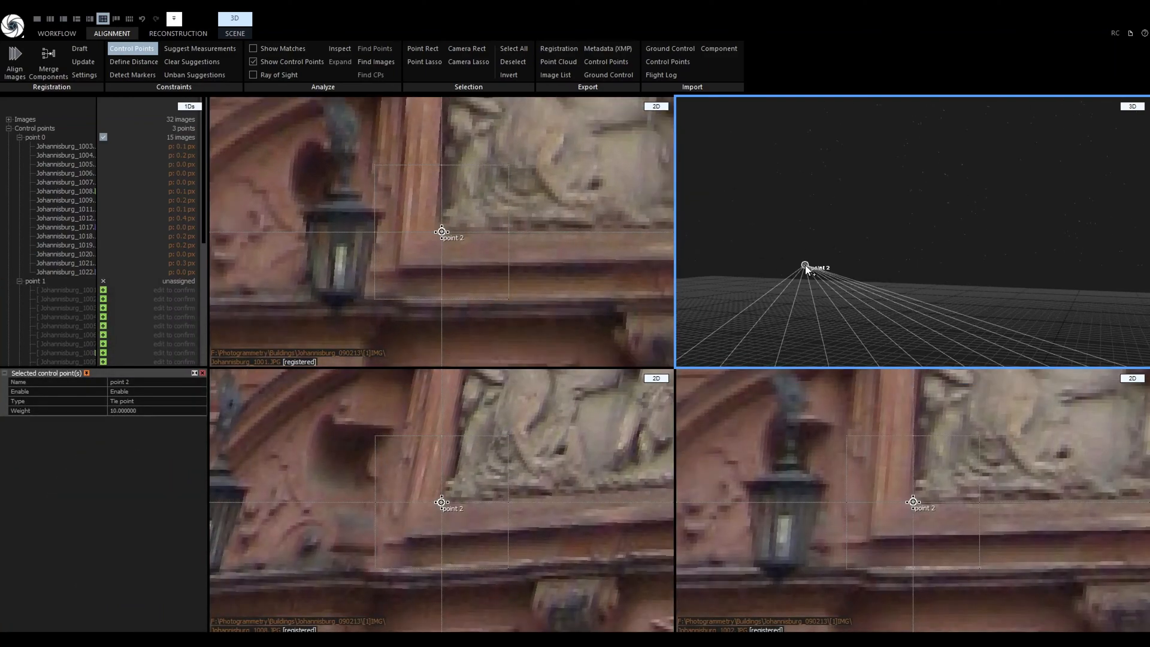
scroll(805, 264, "down", 2)
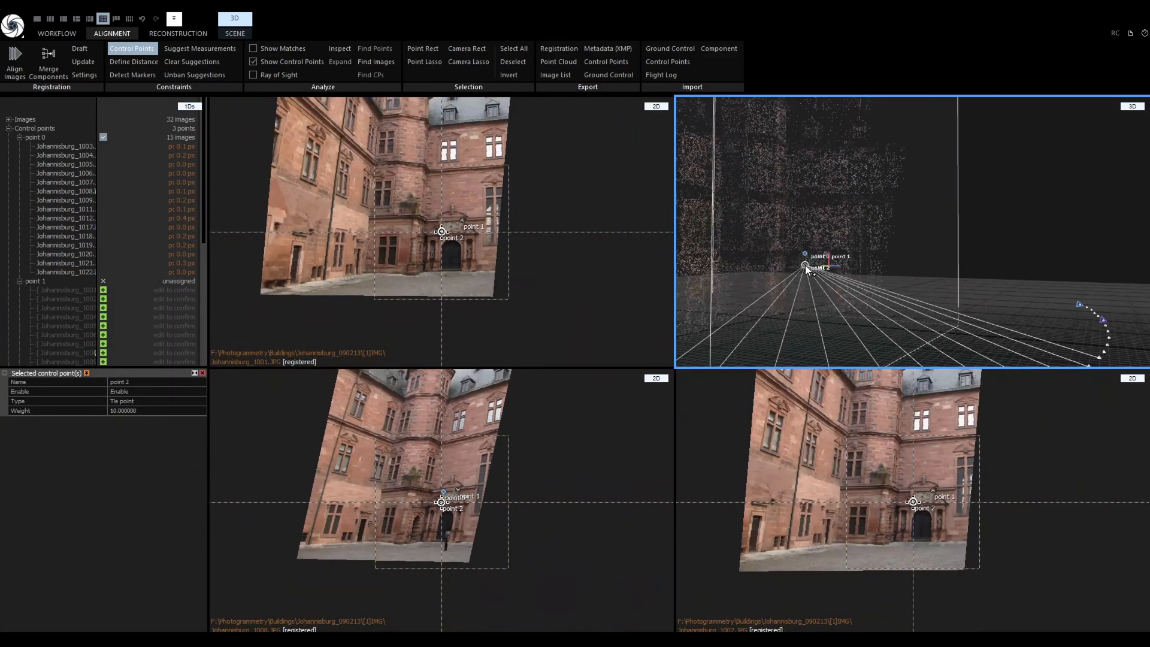
key("Escape")
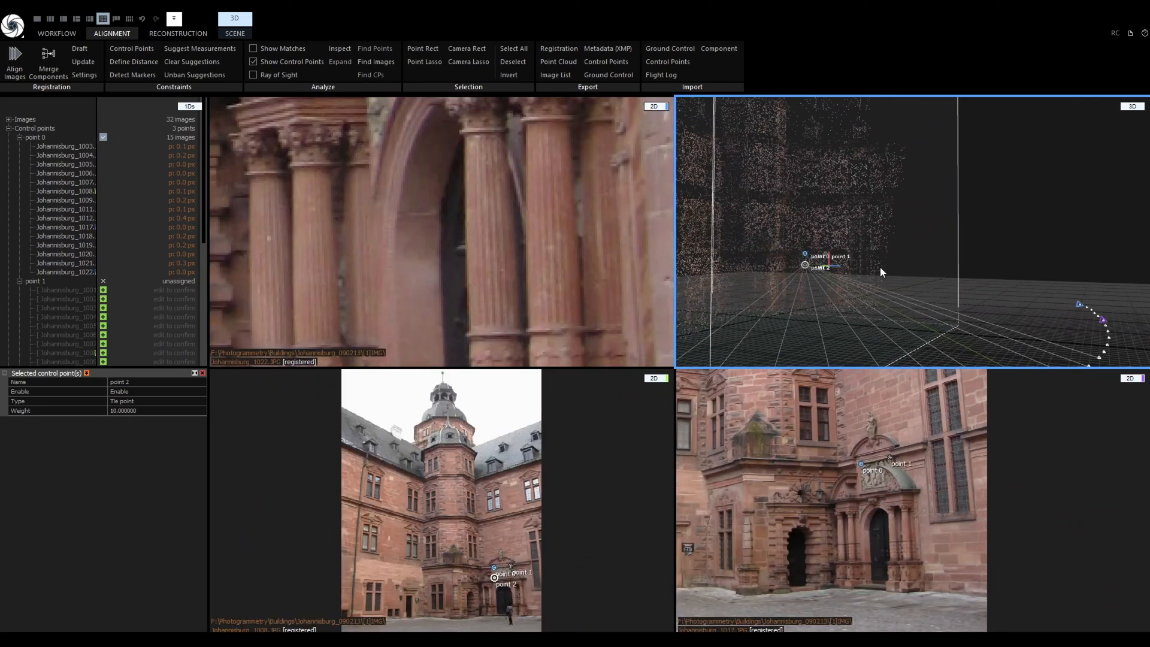
Position point 1 precisely on the relief's upper-right corner in images Johannisburg_1001, 1002 and 1003.
left_click(55, 290)
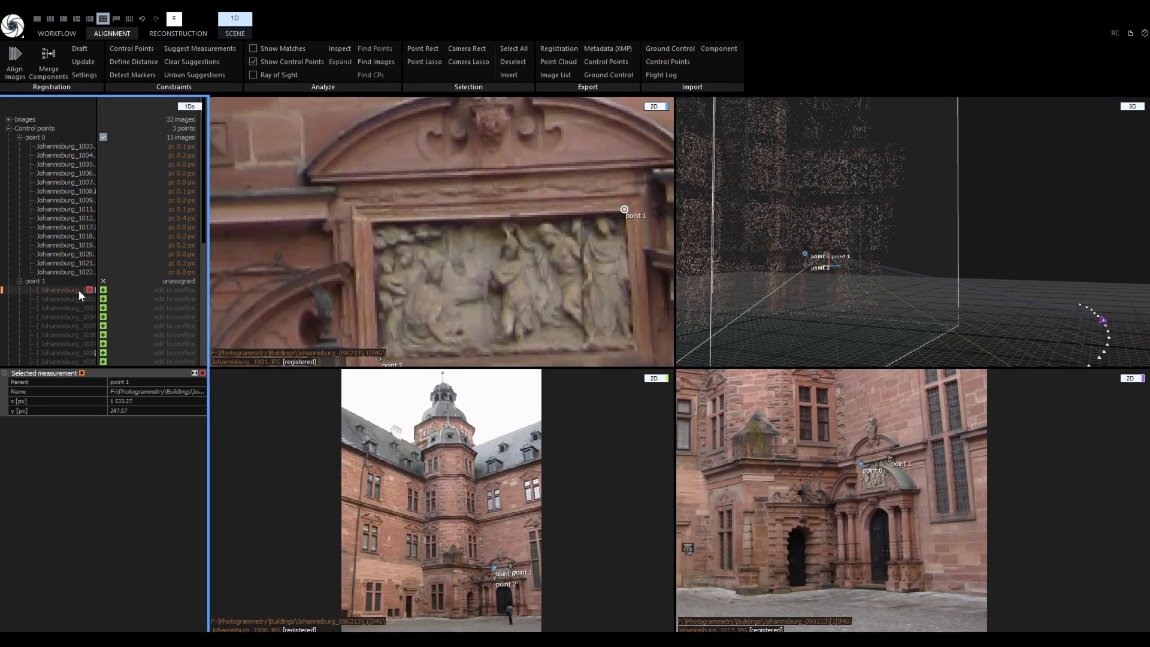
left_click(624, 210)
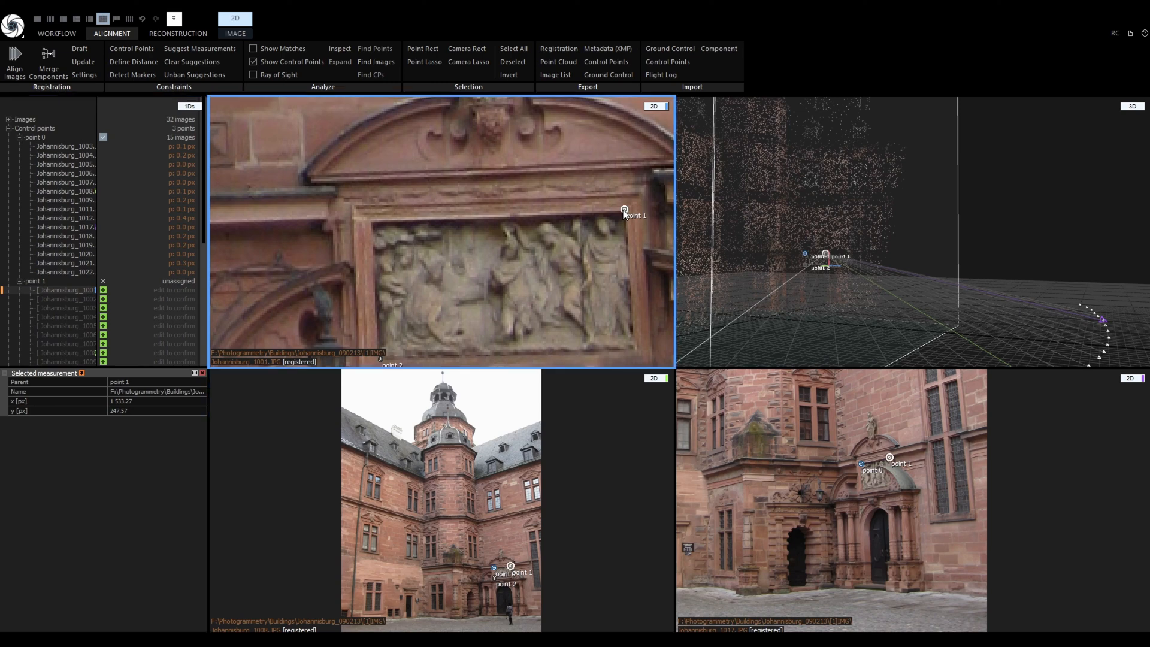
left_click_drag(441, 232, 441, 234)
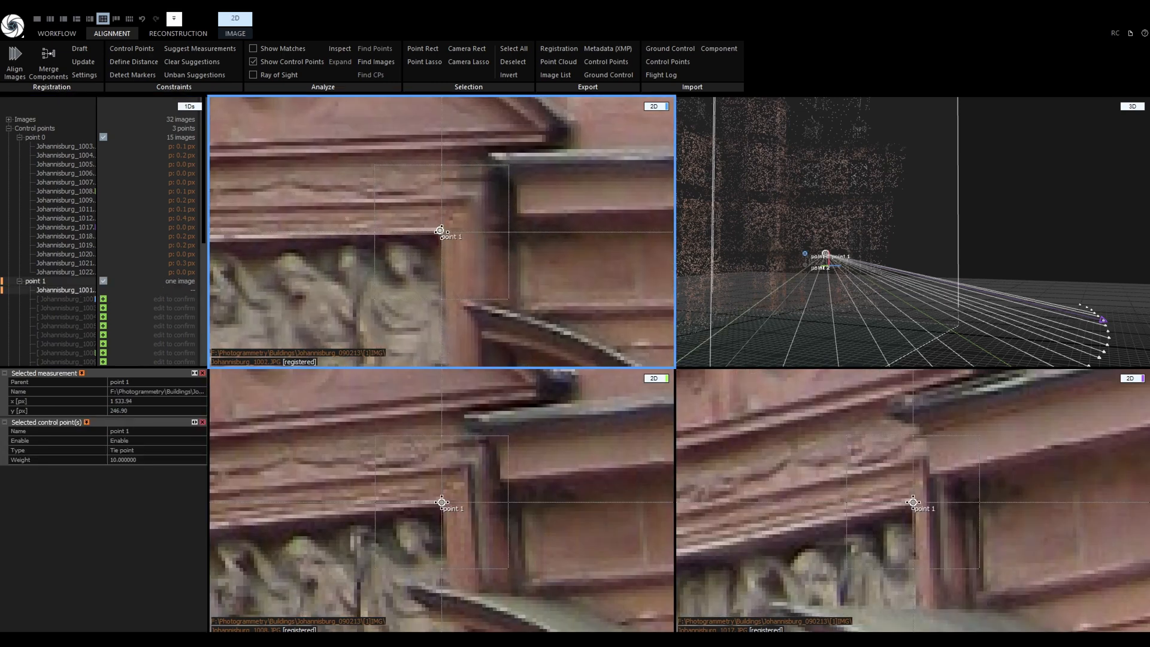
key("Right")
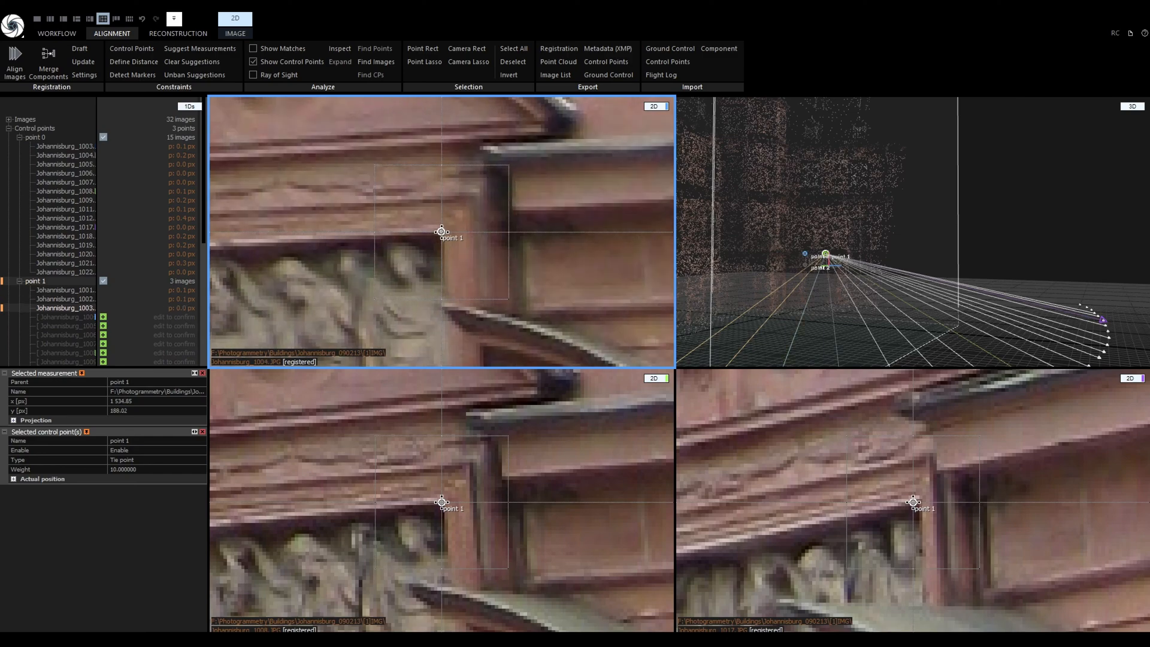
key("Right")
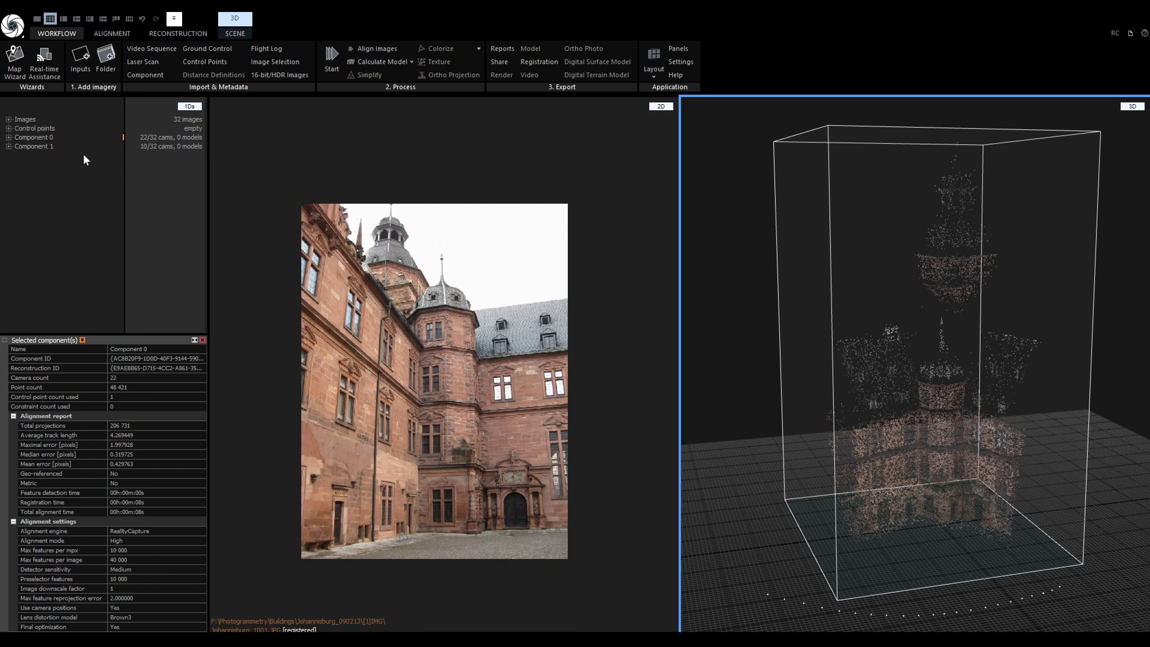
Display Component 1 in the 3D view.
left_click(36, 146)
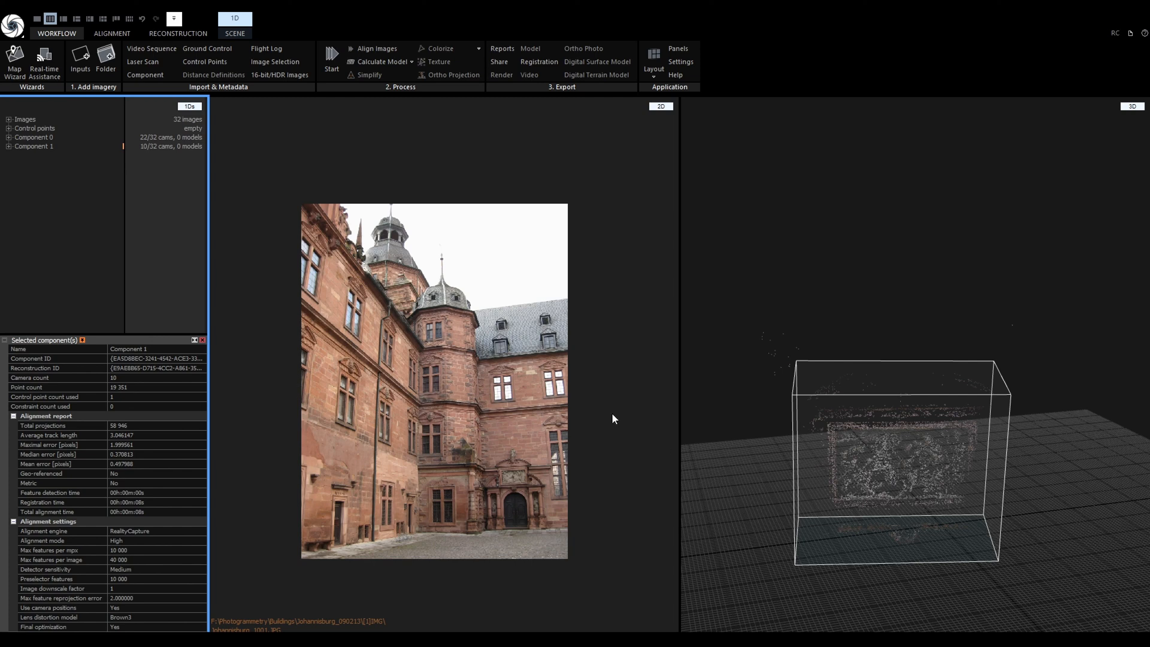
left_click(113, 34)
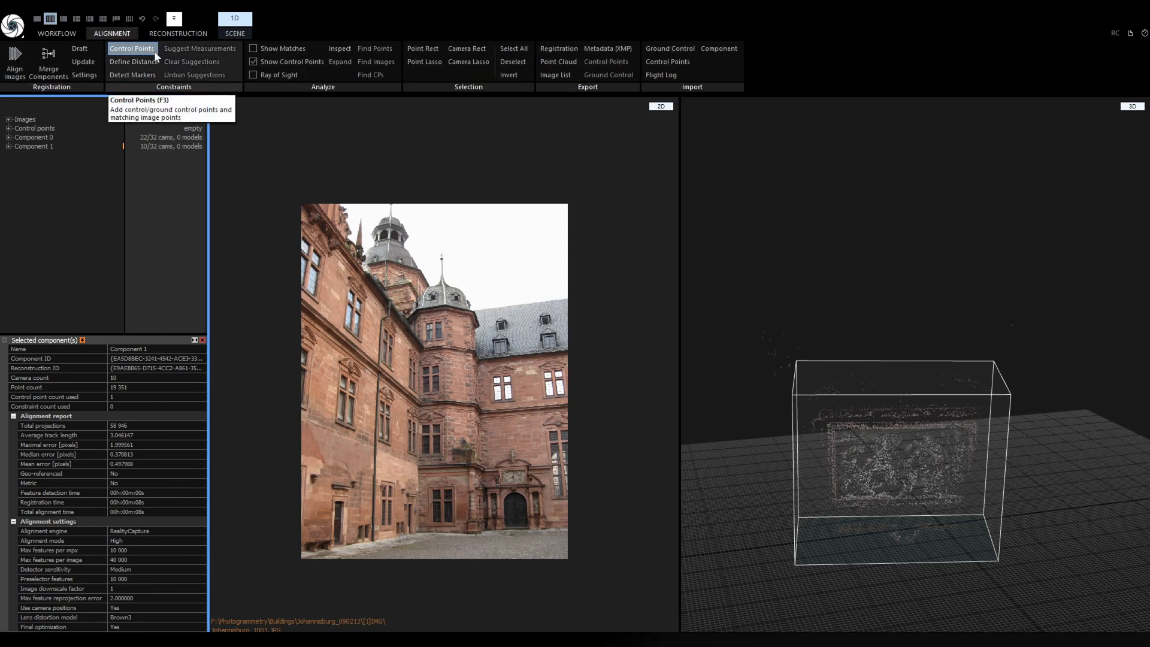
key("F3")
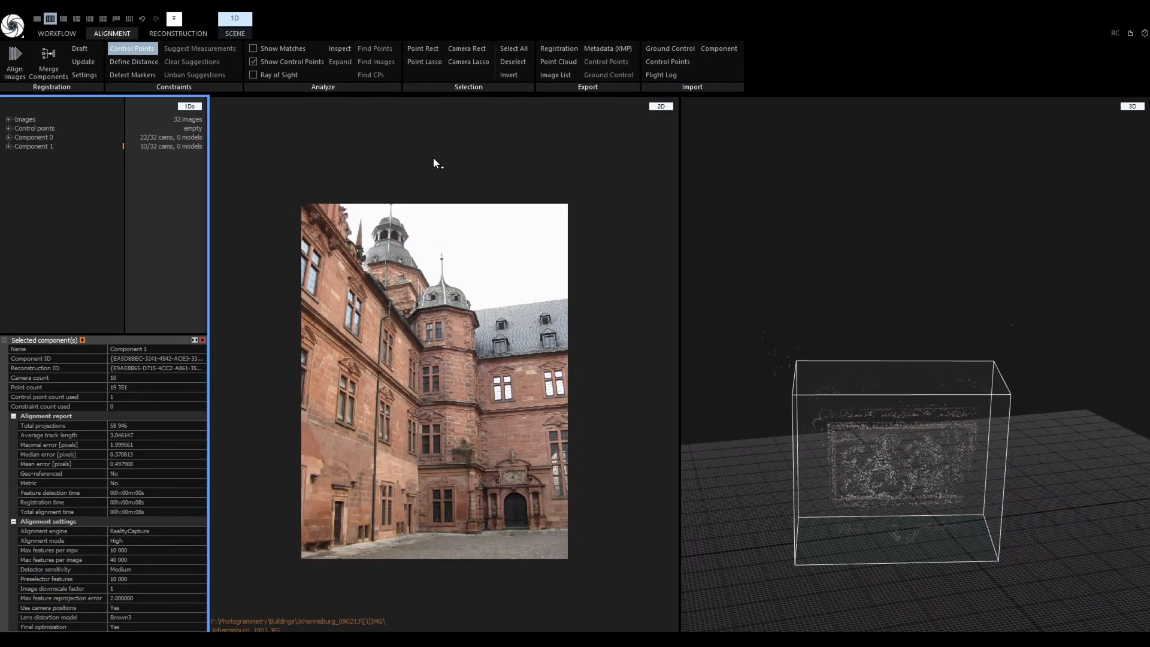
key("F3")
key("Escape")
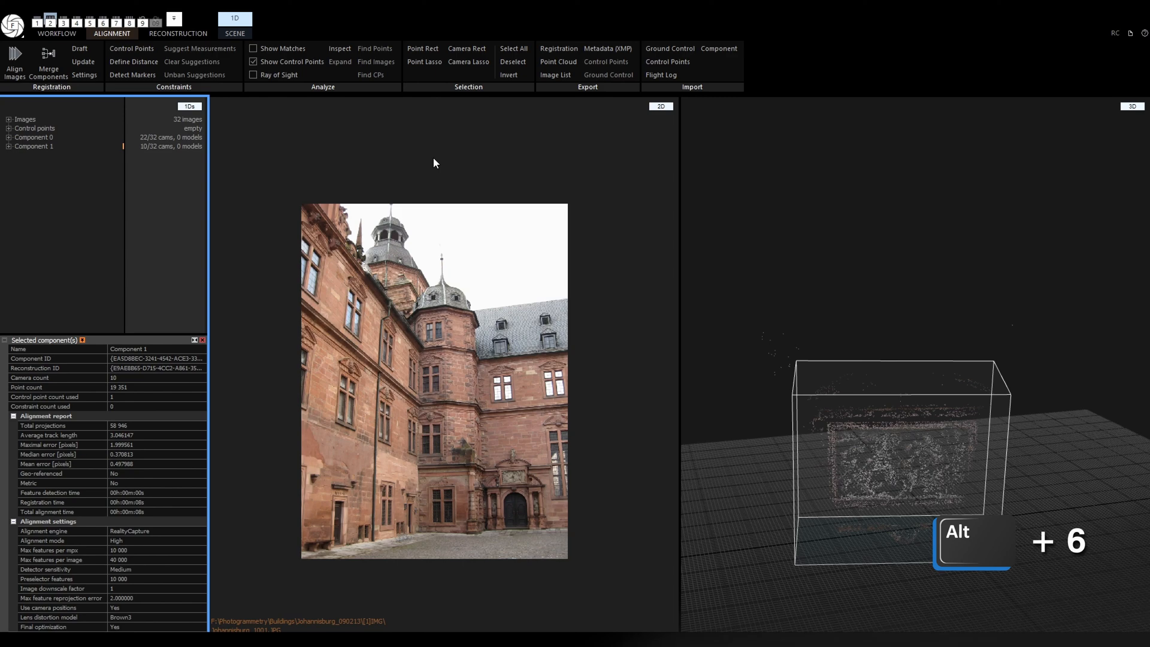
Arrange the workspace as four views and change the remaining 3D view to a 2D view.
key("alt+6")
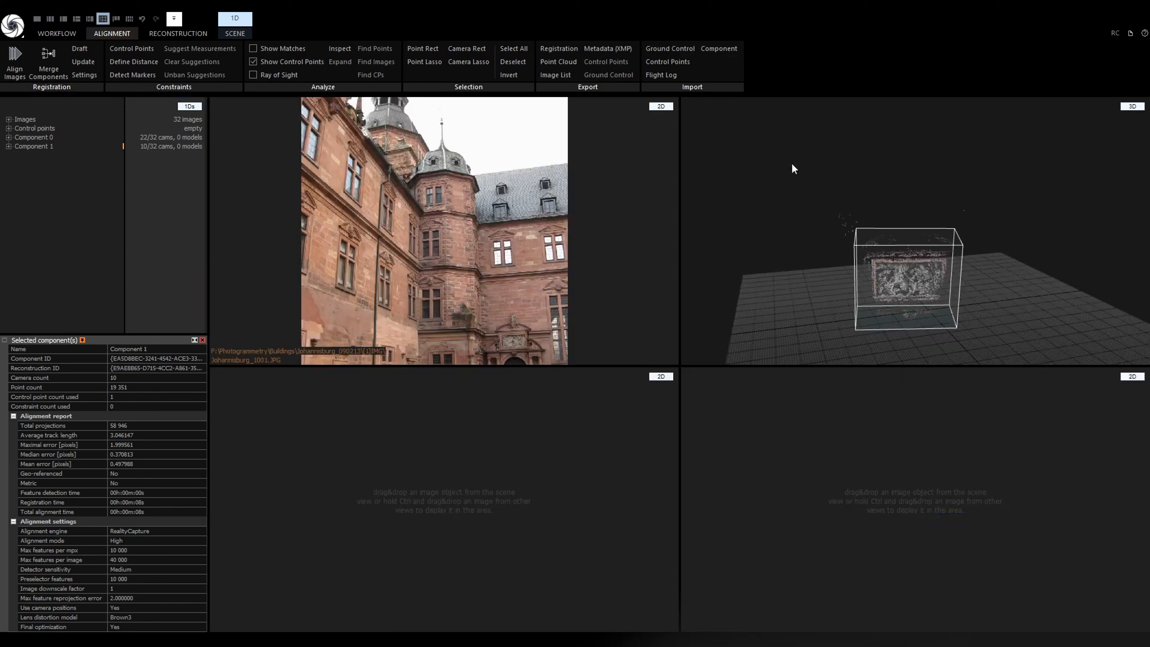
left_click(1132, 107)
left_click(1134, 124)
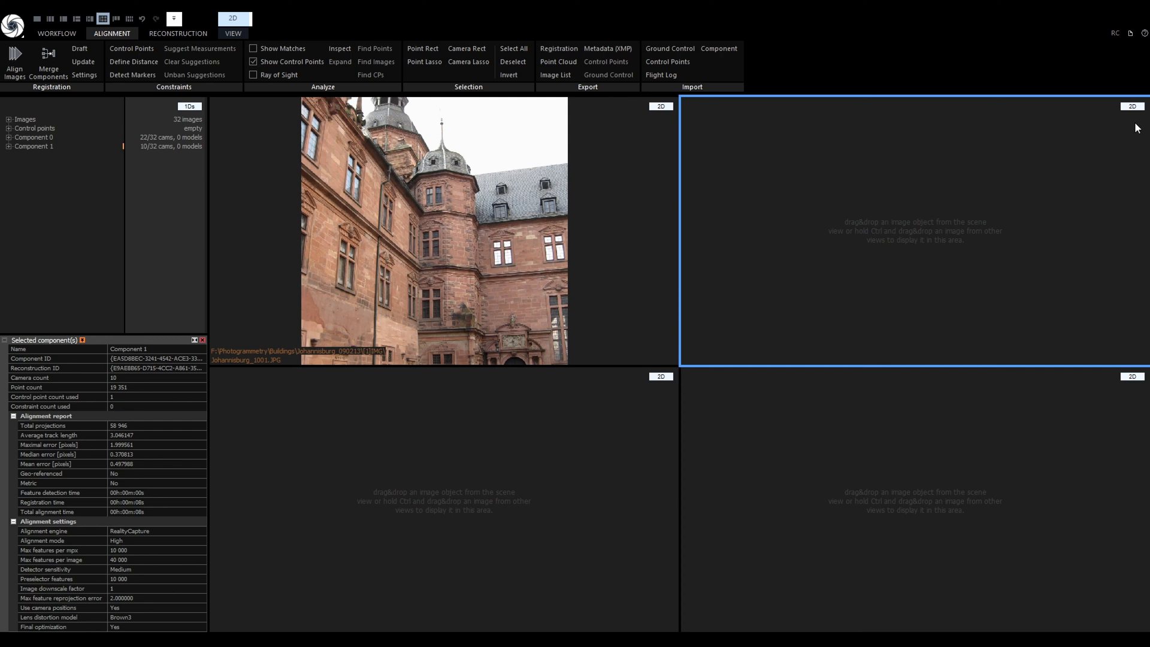
Assign the blue, green, magenta and coral cursors to the four 2D views, one each.
key("ctrl+1")
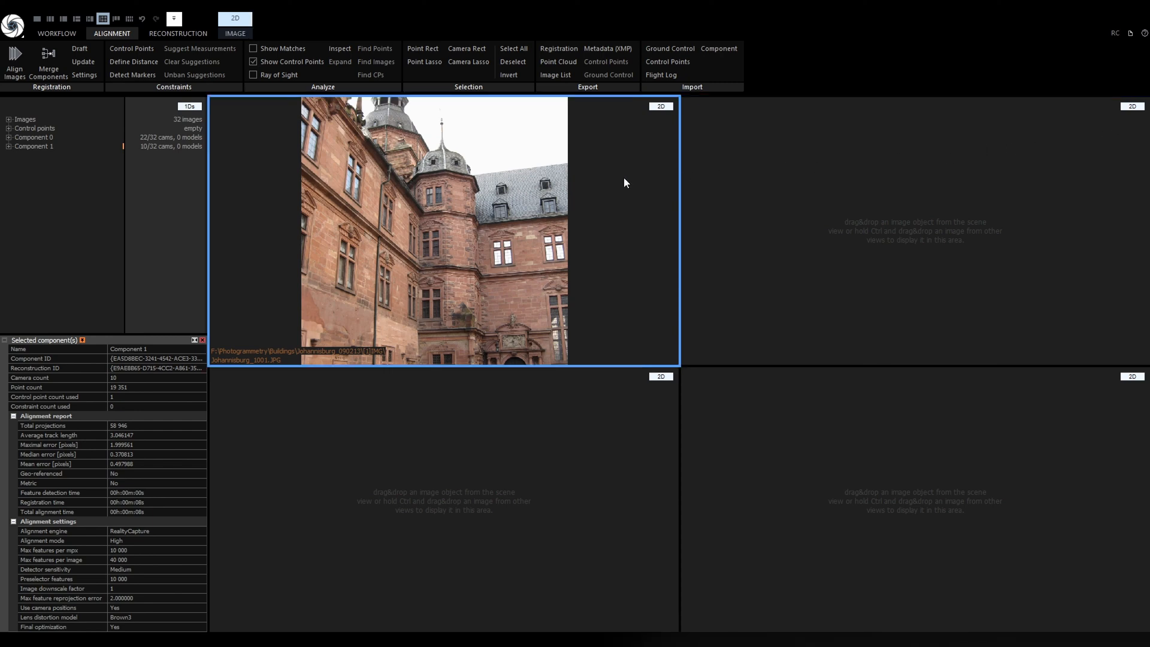
key("ctrl+2")
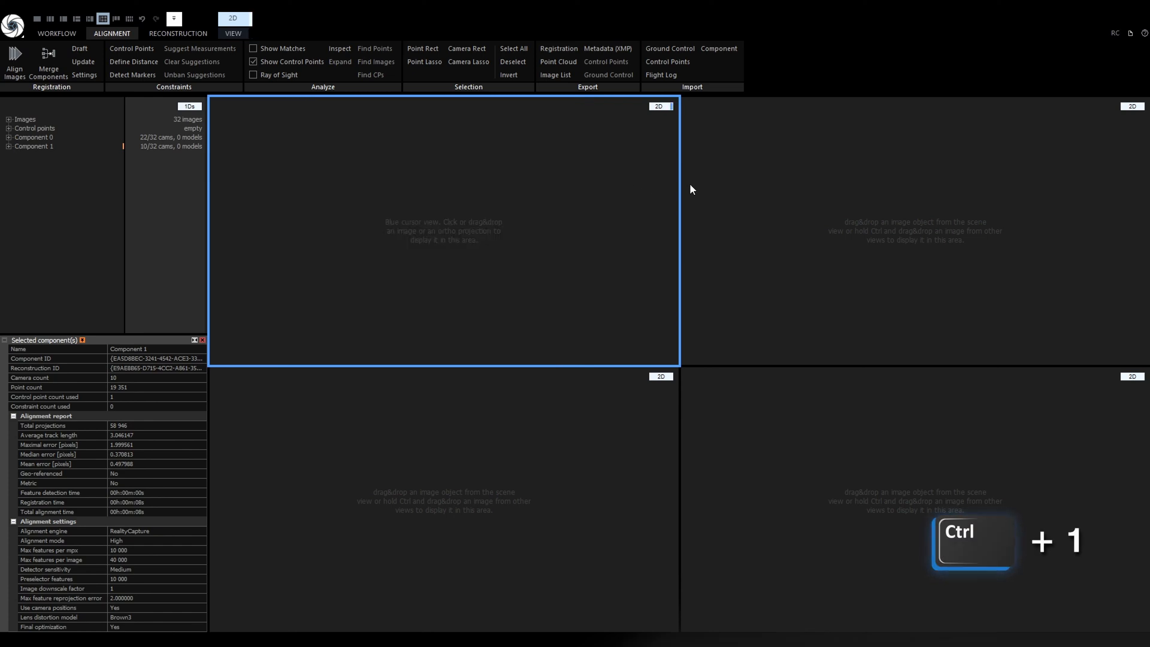
key("ctrl+2")
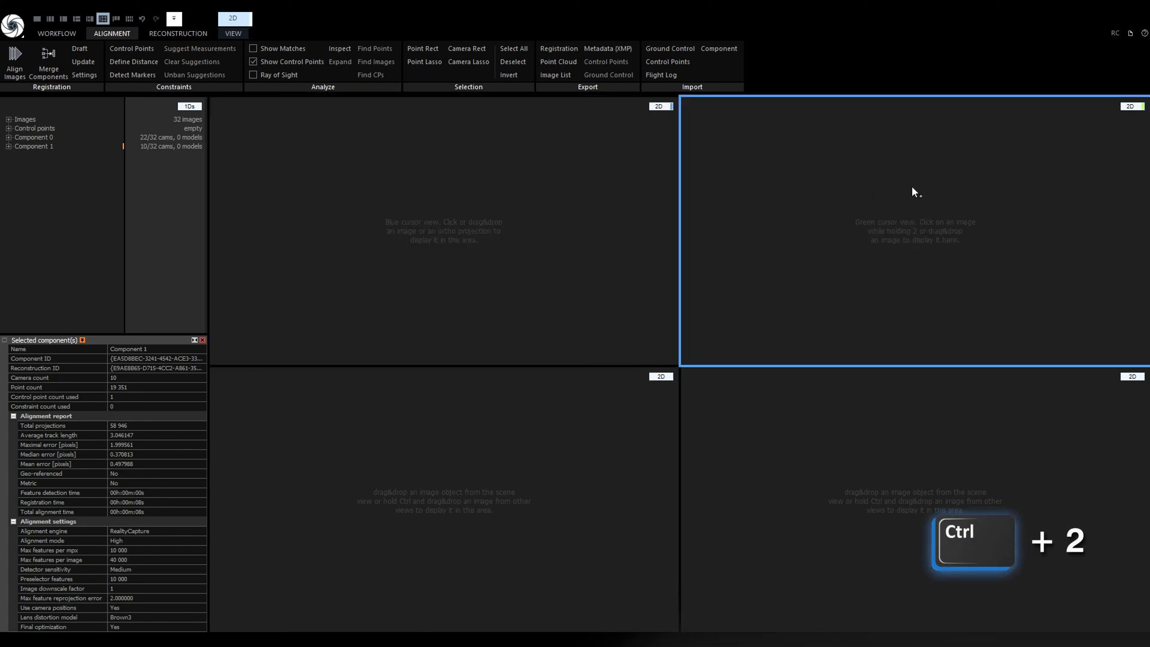
key("ctrl+3")
key("ctrl+3")
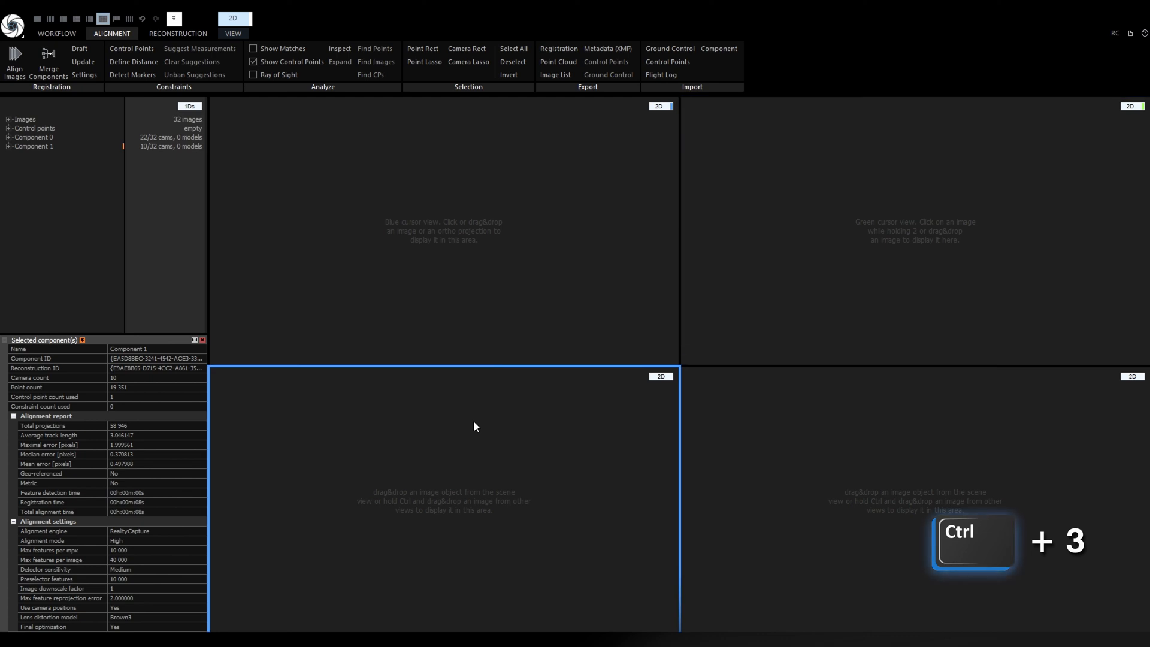
key("ctrl+4")
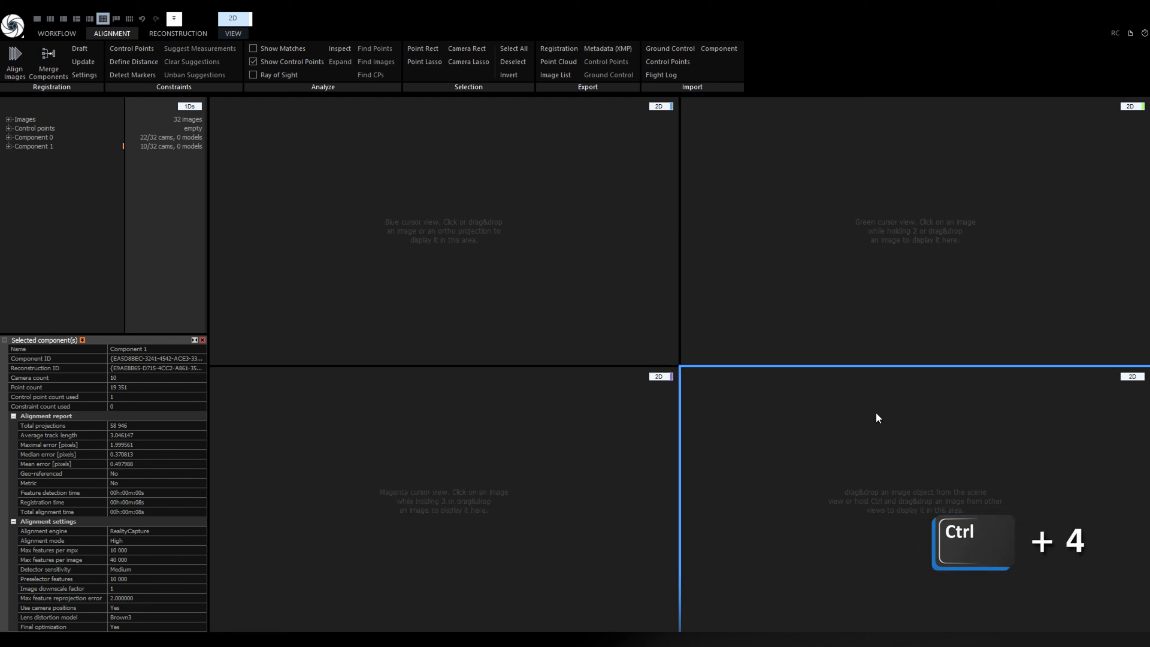
key("ctrl+4")
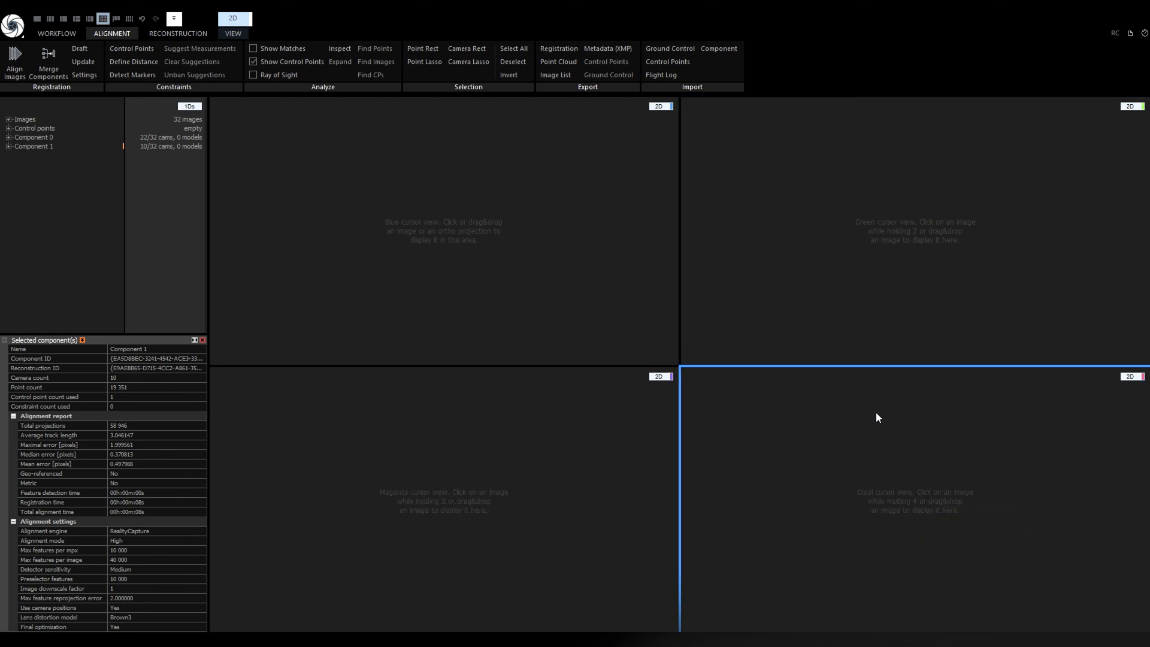
Load Component 0's images Johannisburg_1001, 1004, 1009 and 1008 into the blue, green, magenta and coral views respectively.
left_click(9, 137)
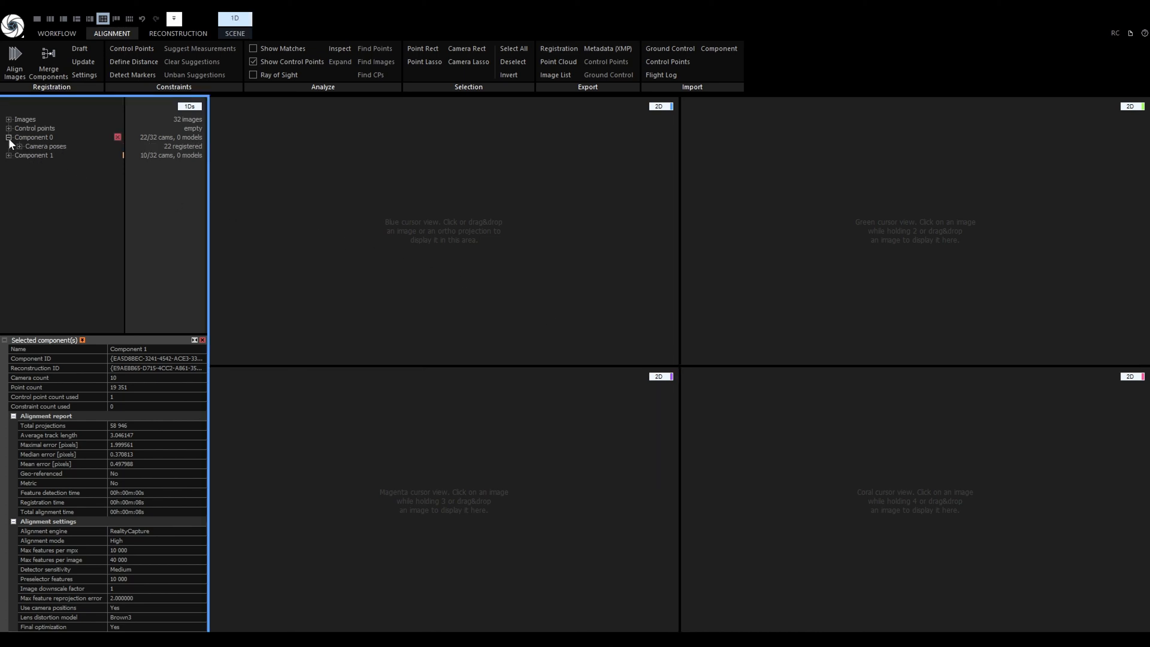
left_click(19, 146)
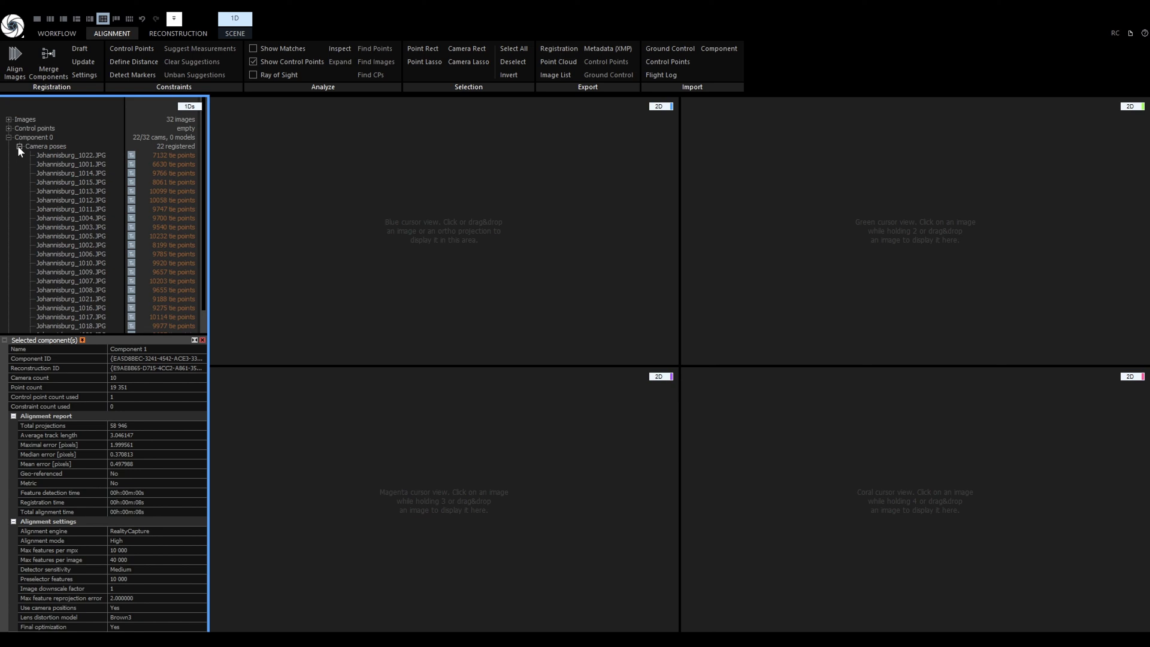
left_click(51, 165)
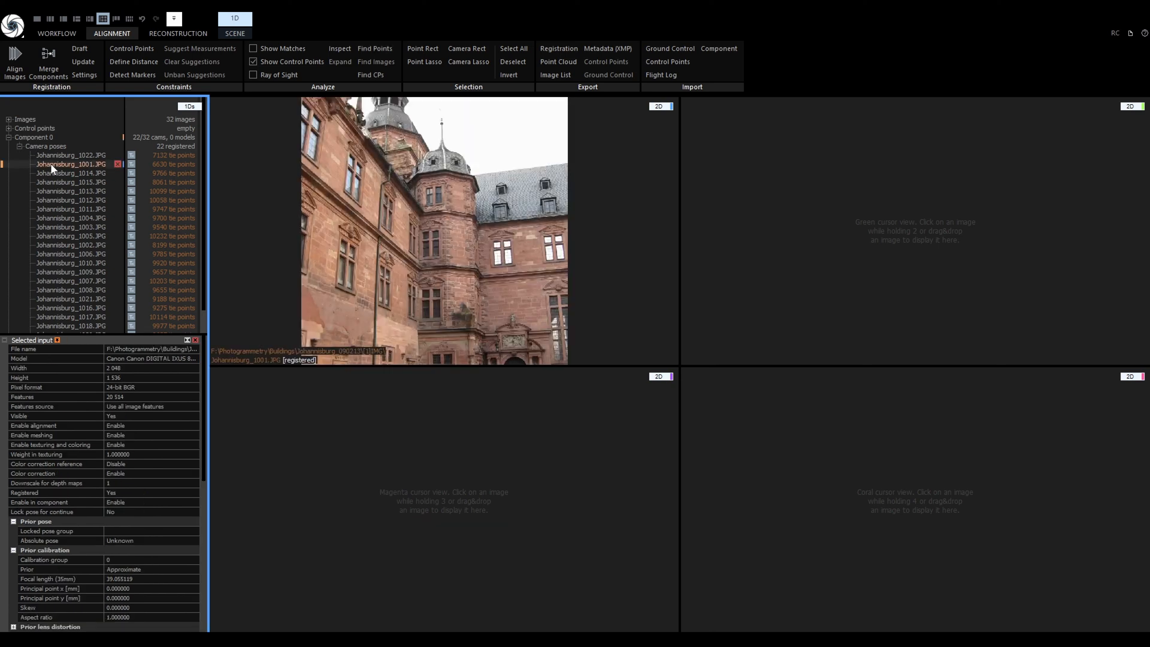
left_click(72, 219)
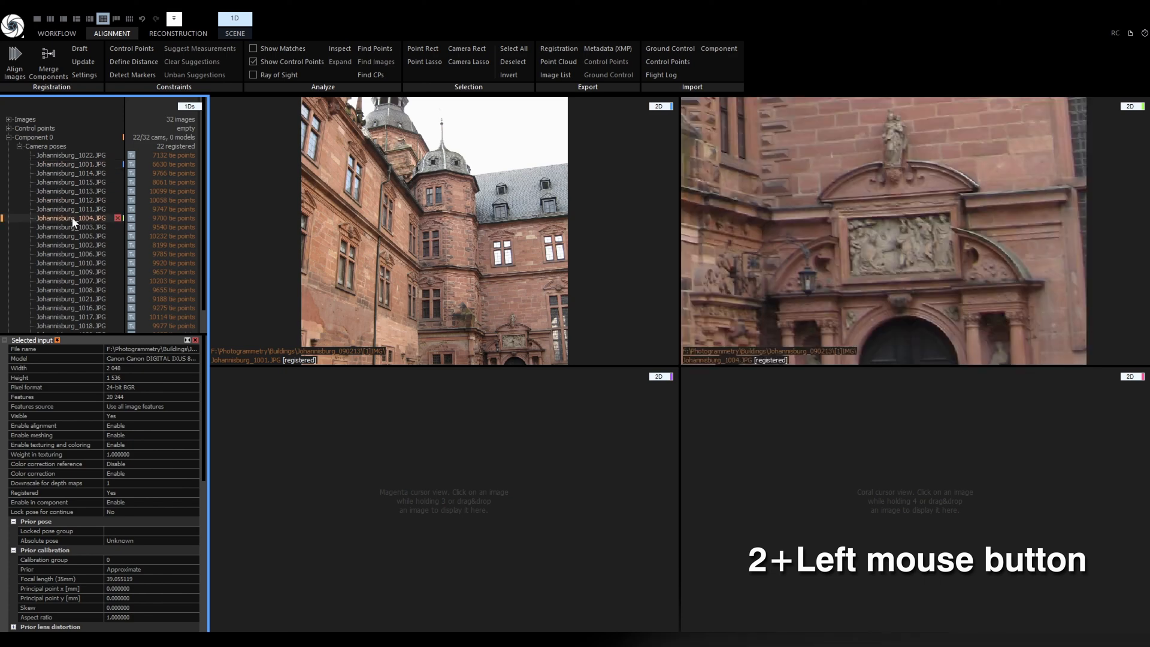
left_click(90, 271)
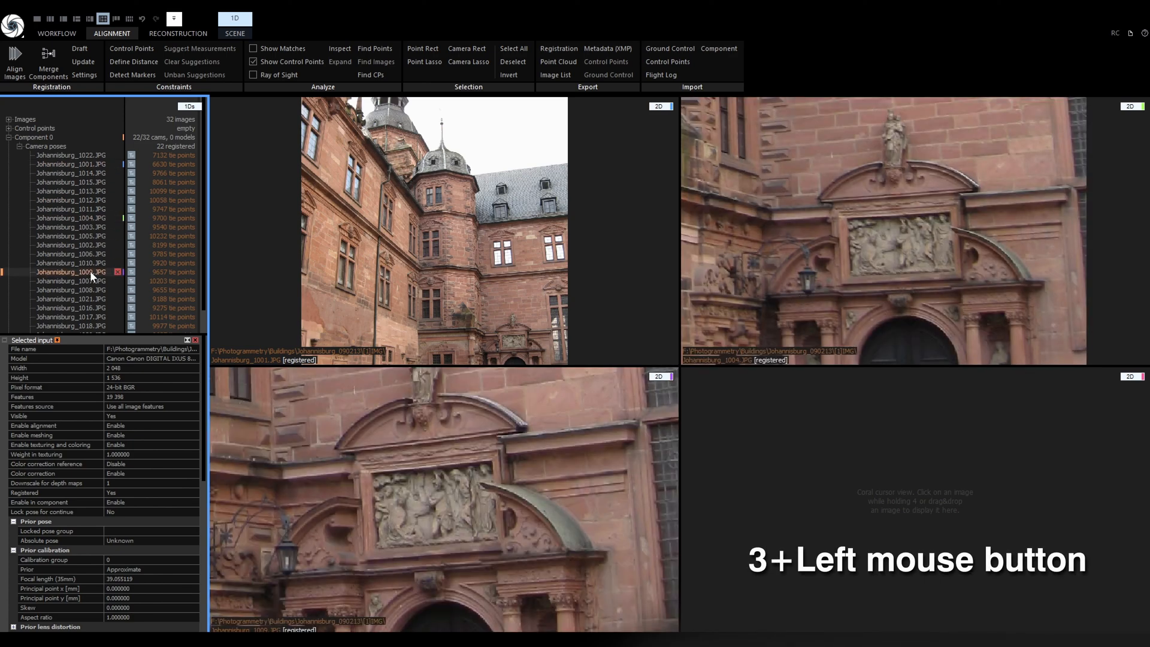
left_click(90, 289)
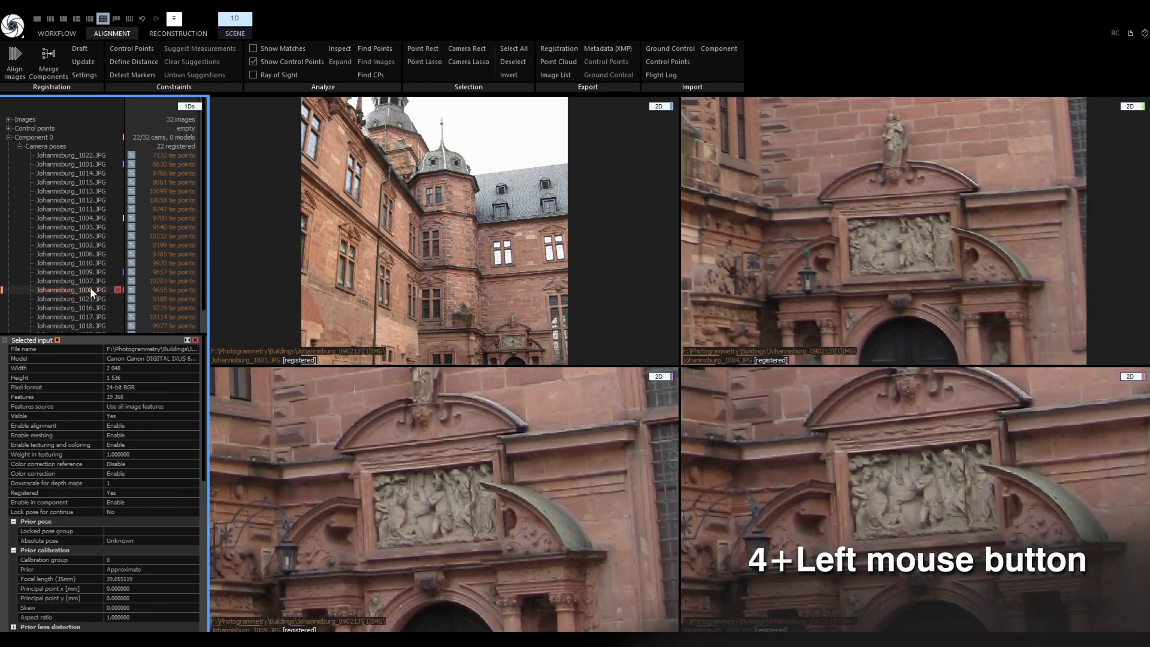
Collapse the expanded camera list and delete both Component 0 and Component 1.
left_click(19, 146)
left_click(9, 138)
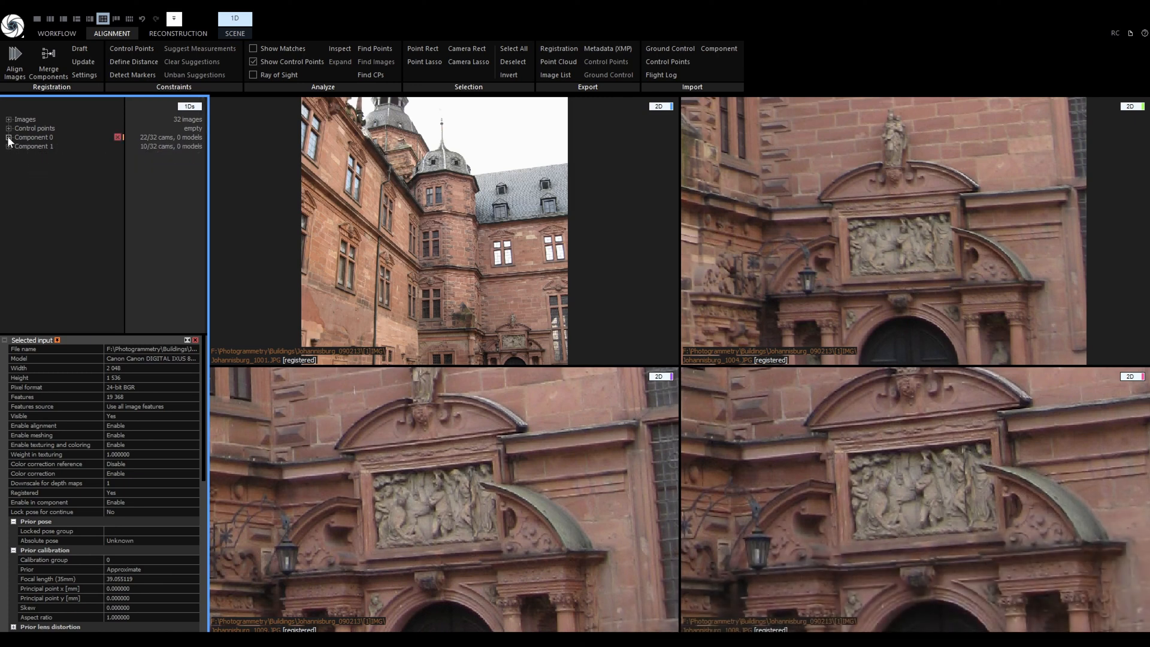
left_click(116, 137)
left_click(118, 146)
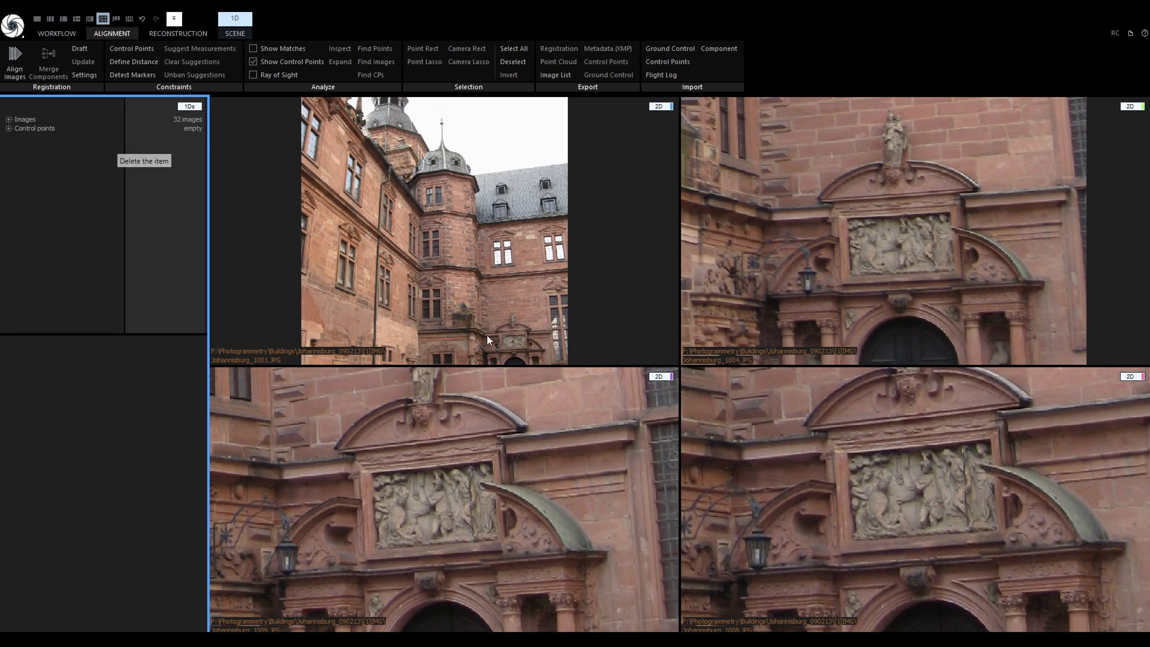
Place a control point on the upper-left outer corner of the relief's stone frame in image Johannisburg_1001.
scroll(524, 352, "up", 2)
scroll(525, 355, "up", 5)
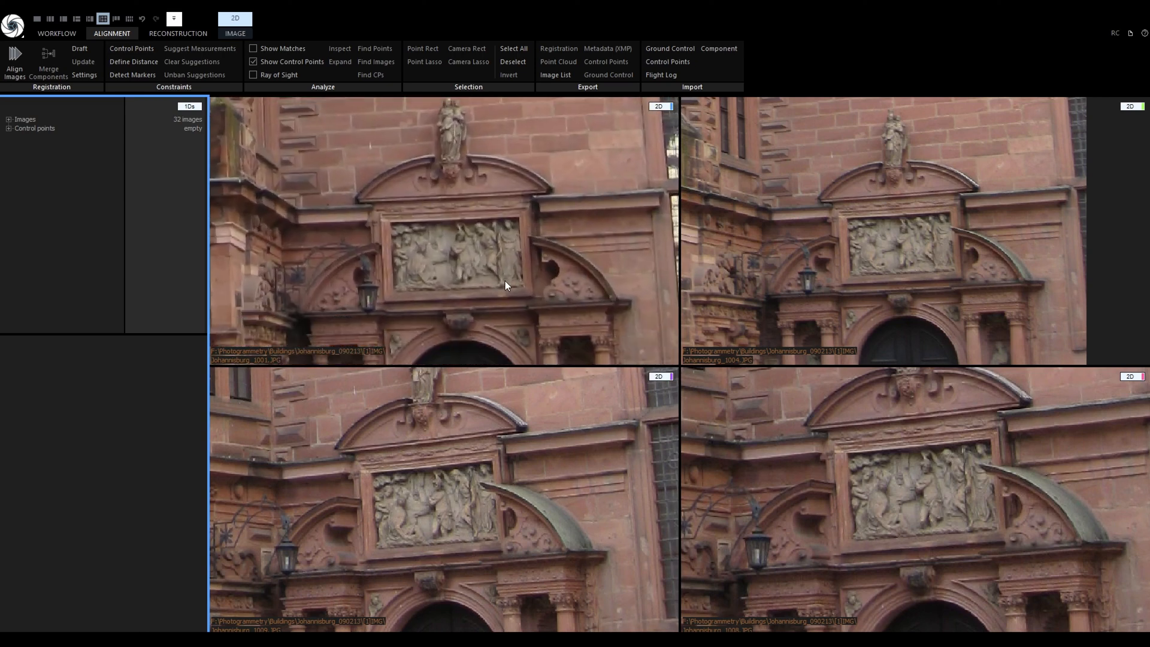
left_click_drag(922, 517, 925, 527)
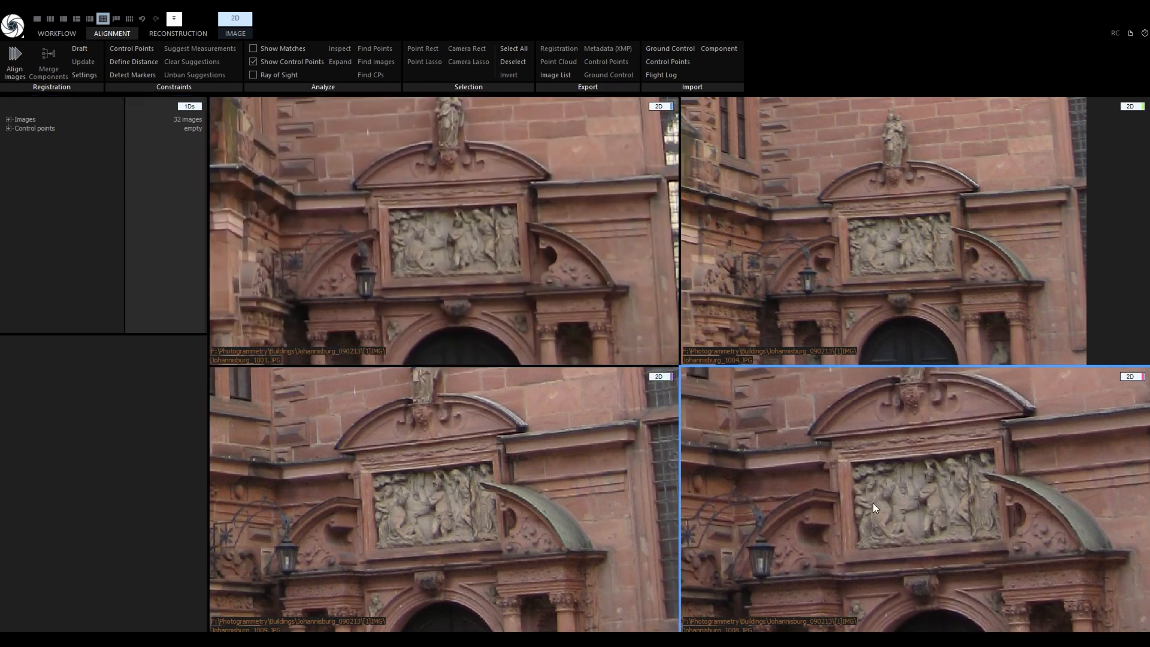
key("F3")
left_click(382, 207)
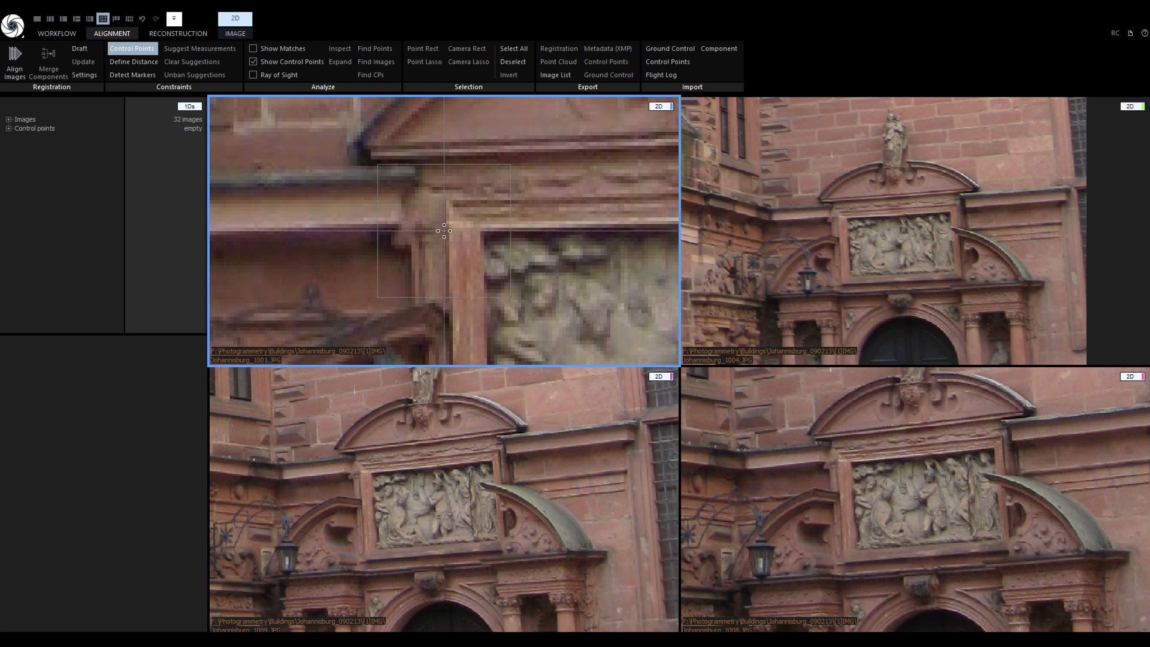
left_click_drag(444, 230, 436, 285)
scroll(444, 230, "down", 1)
scroll(444, 230, "down", 1)
scroll(444, 231, "up", 3)
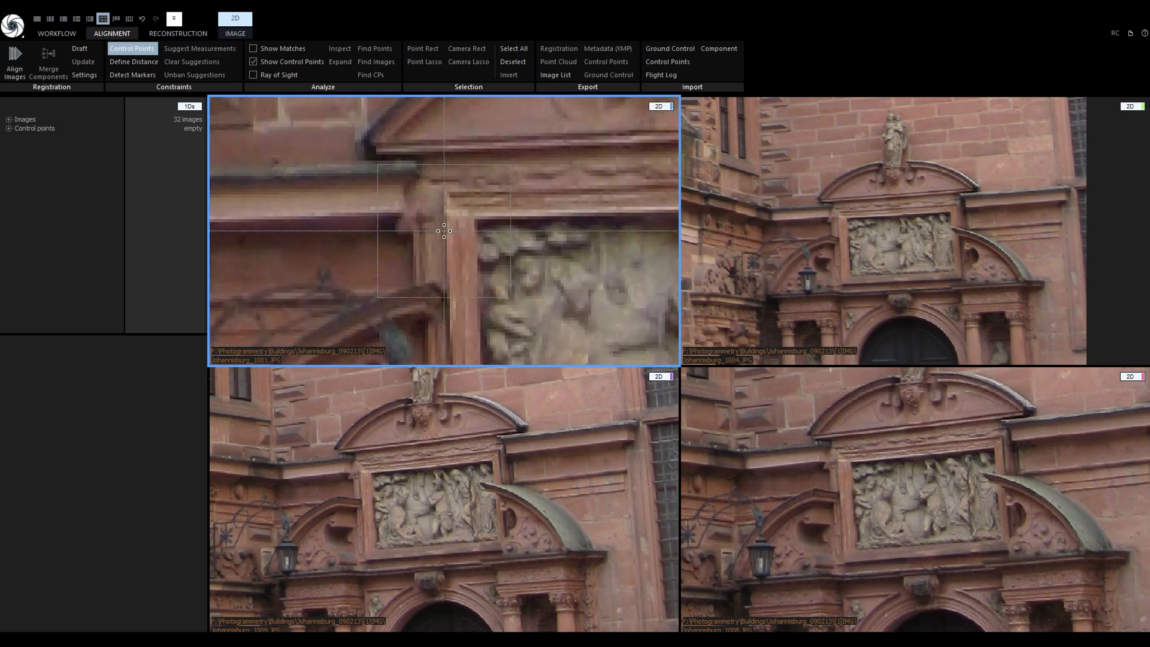
left_click_drag(444, 230, 379, 209)
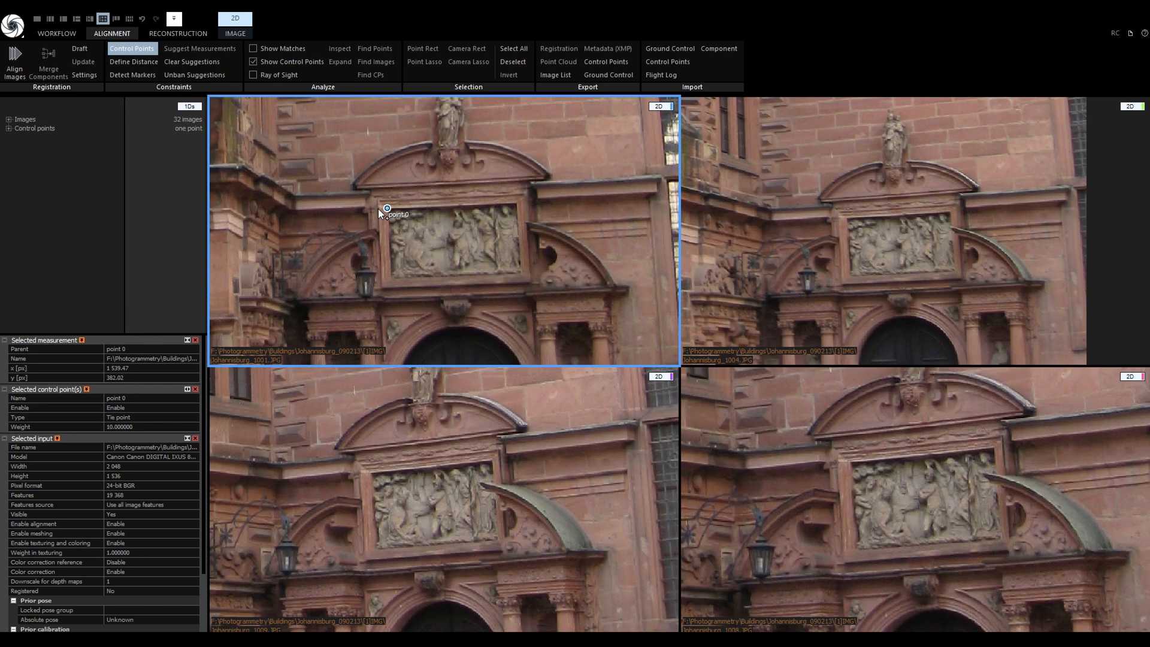
Mark the control point at the relief's upper-left frame corner in images Johannisburg_1004, 1009 and 1008, and expand its image list.
left_click_drag(844, 232, 842, 205)
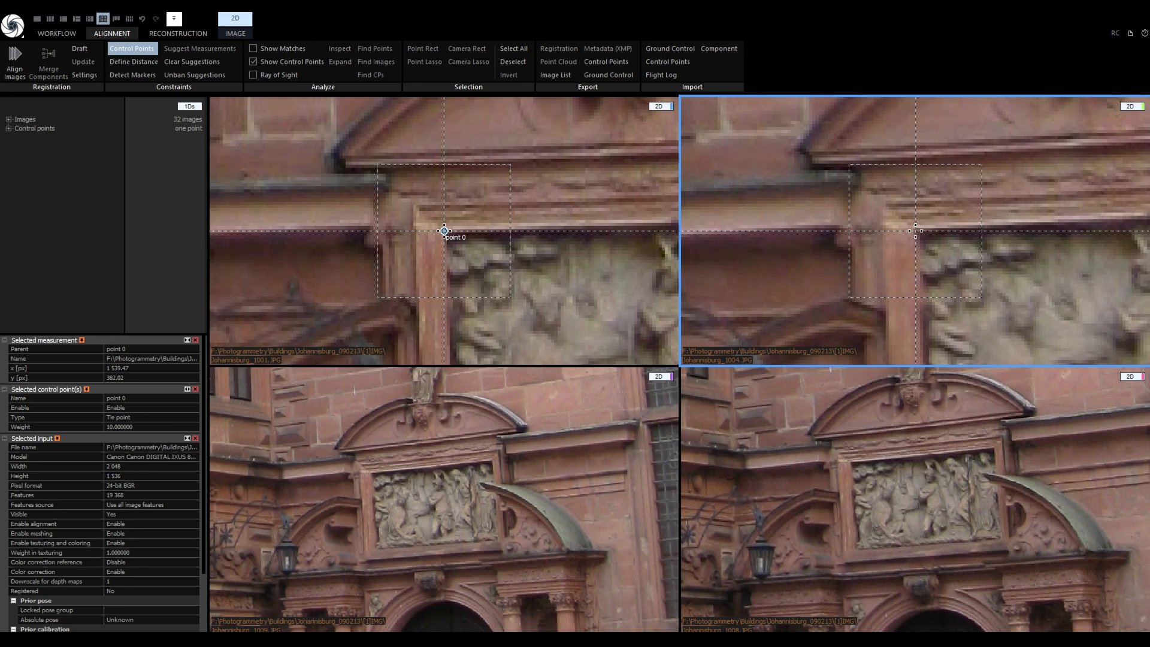
left_click_drag(843, 204, 844, 235)
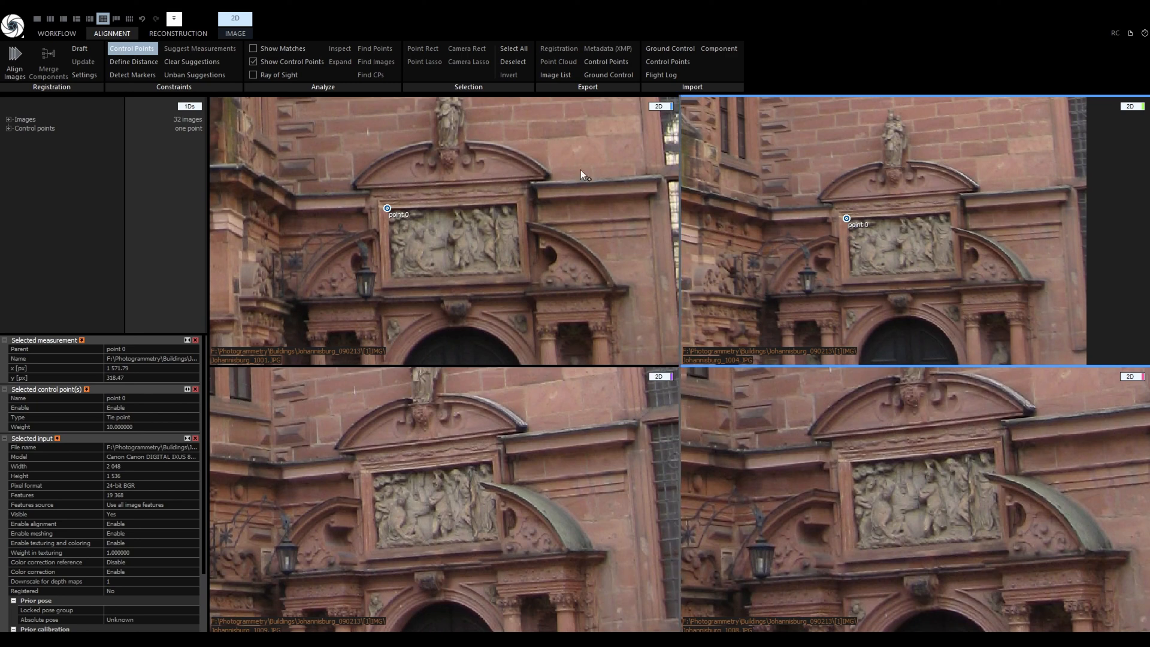
left_click(9, 128)
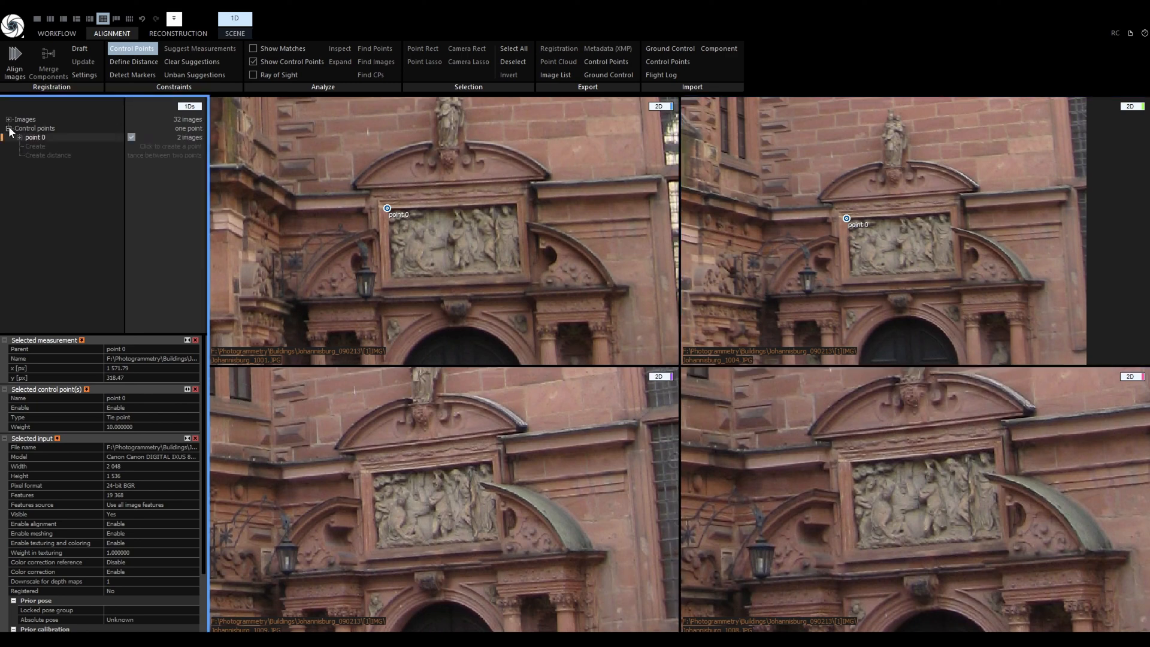
left_click(19, 137)
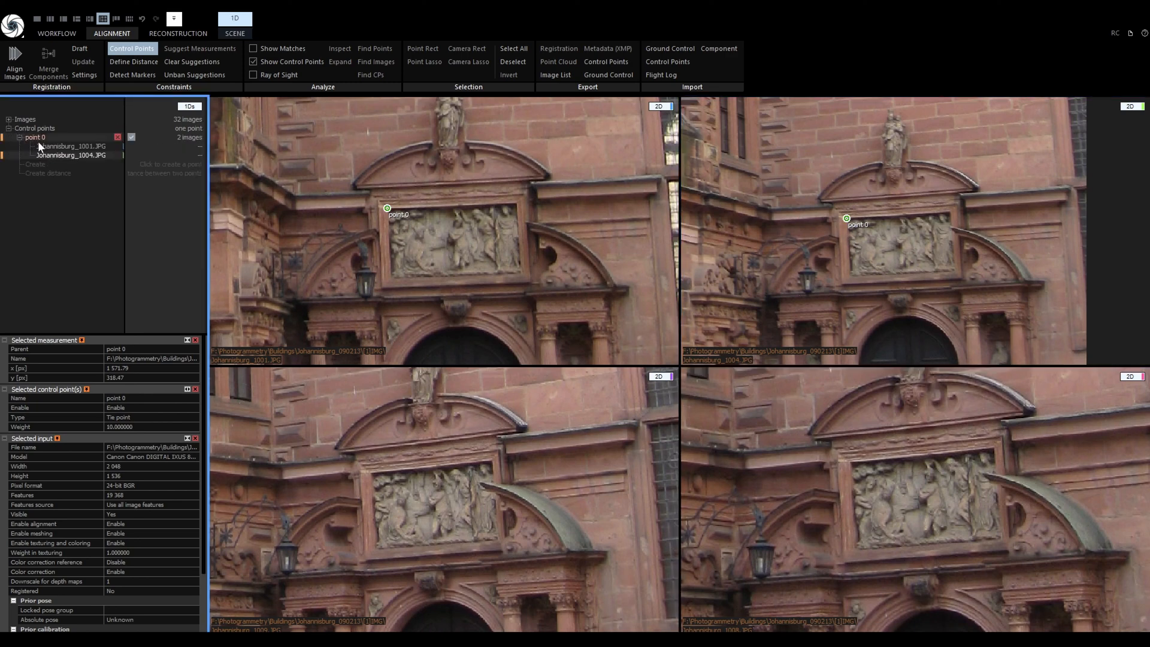
left_click(64, 155)
left_click(371, 473)
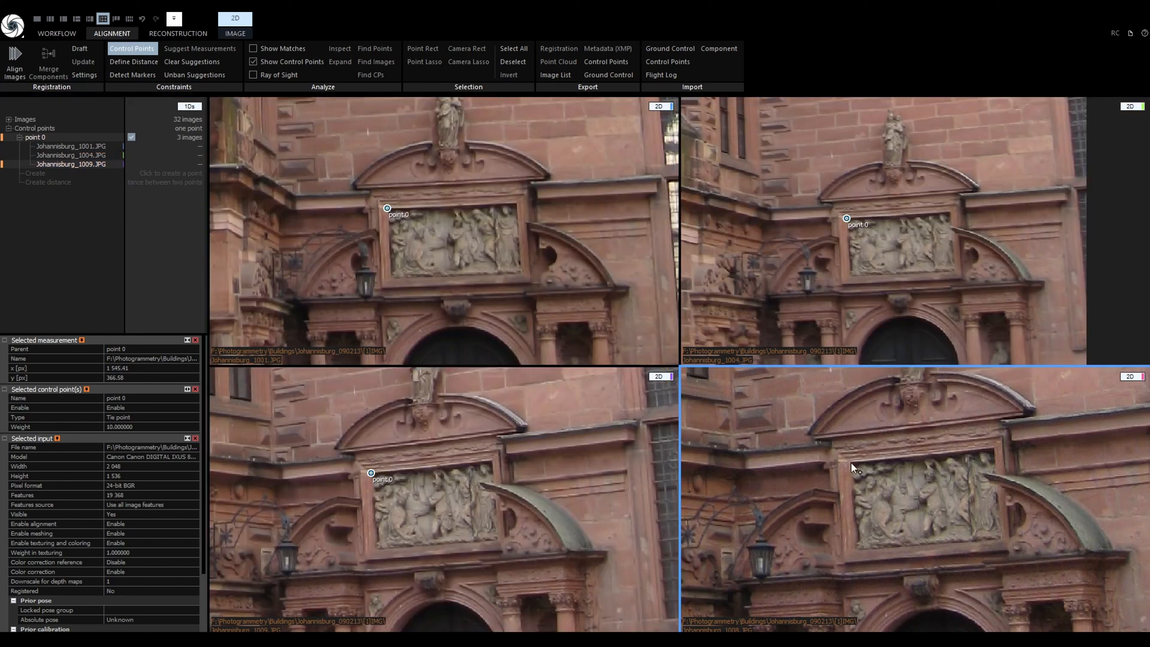
left_click(850, 463)
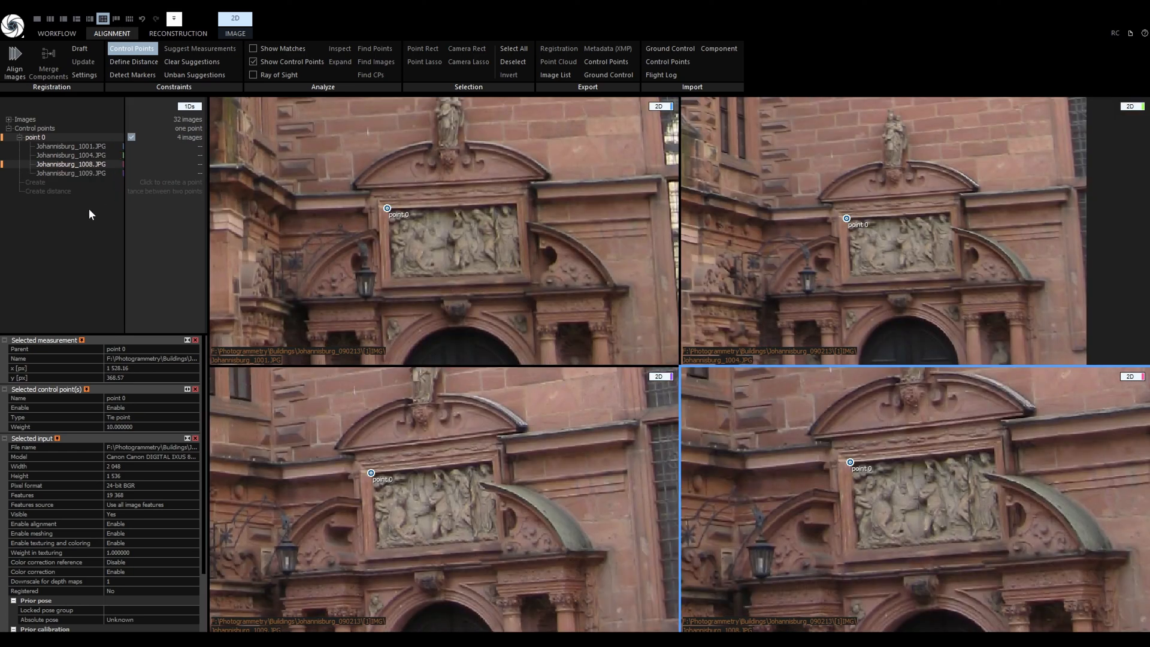
Place a second control point on the relief's upper-right frame corner in Johannisburg_1001, 1004, 1009 and 1008, and expand its image list.
left_click_drag(513, 207, 516, 204)
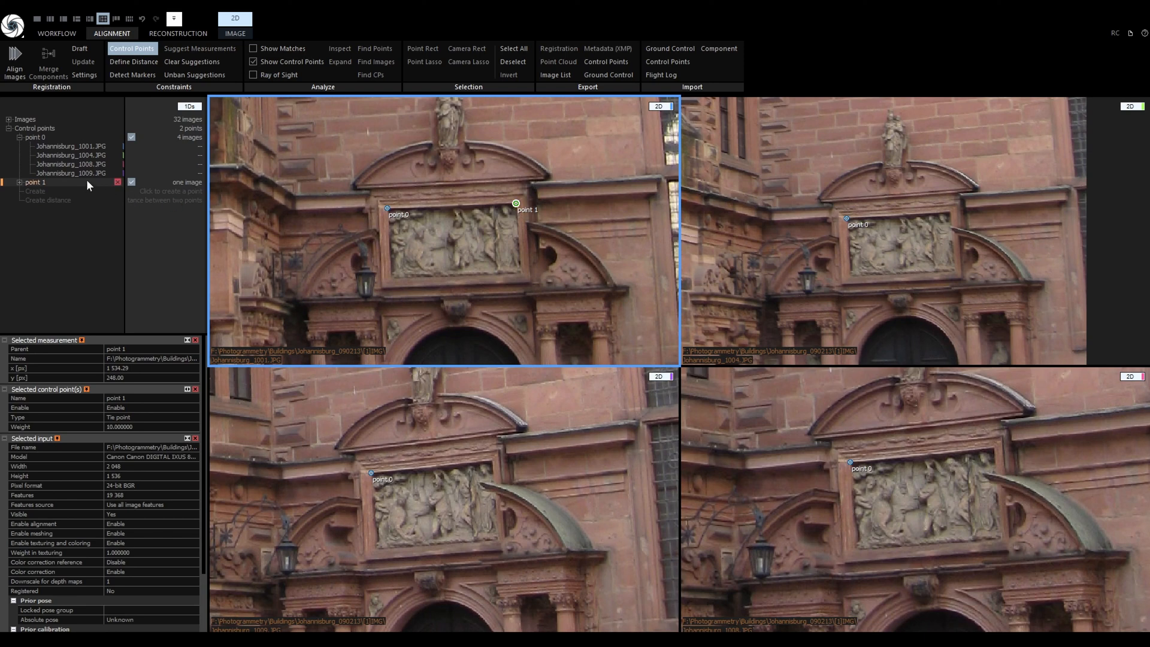
mouse_move(84, 181)
left_click(20, 182)
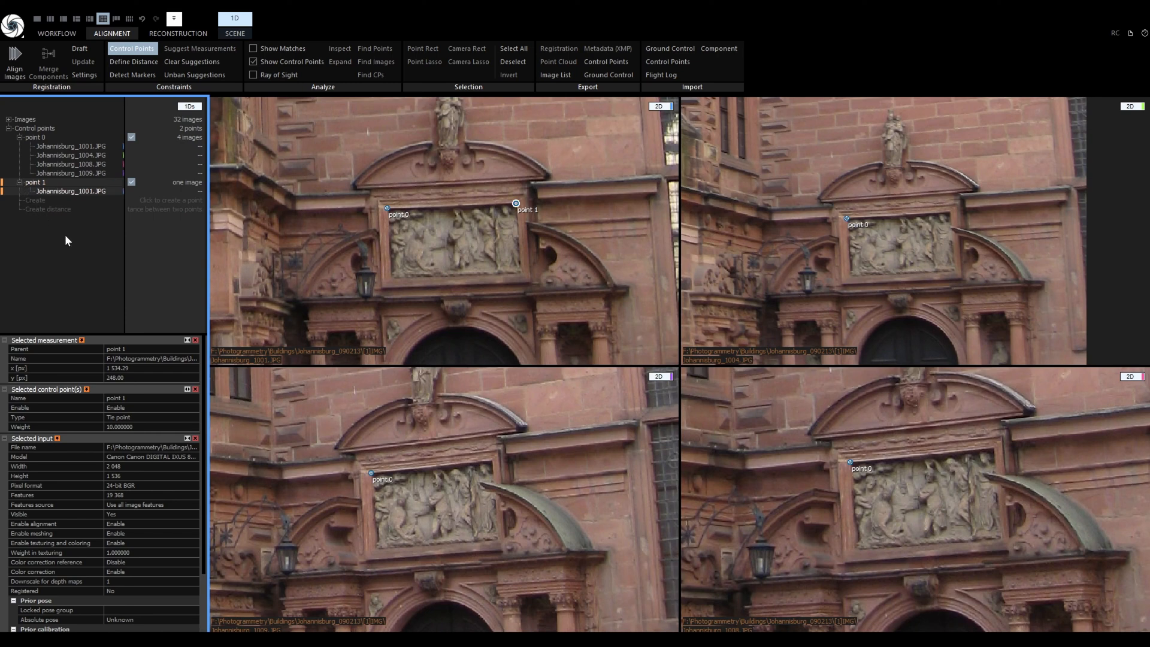
left_click(950, 213)
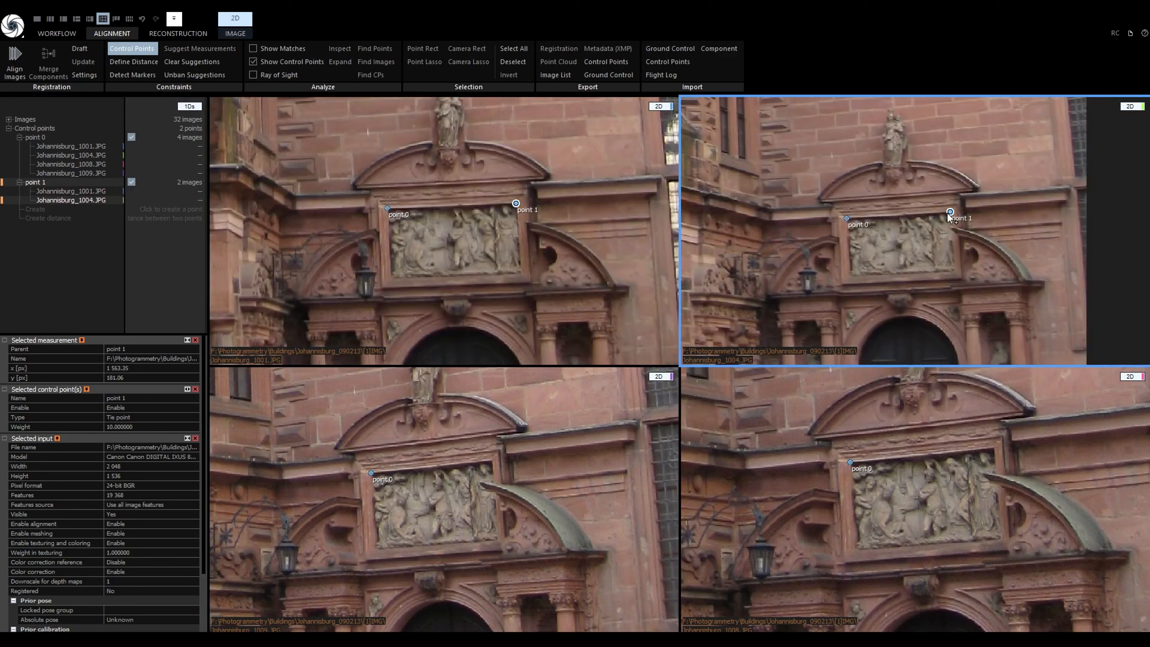
left_click_drag(491, 450, 492, 460)
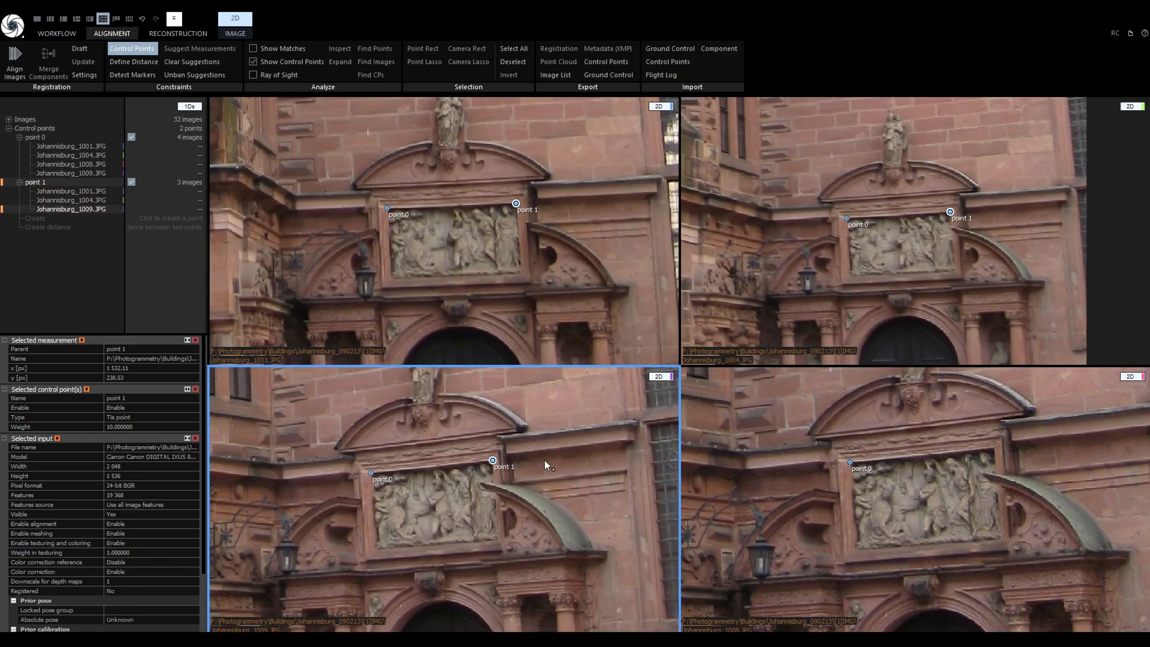
left_click_drag(995, 453, 995, 454)
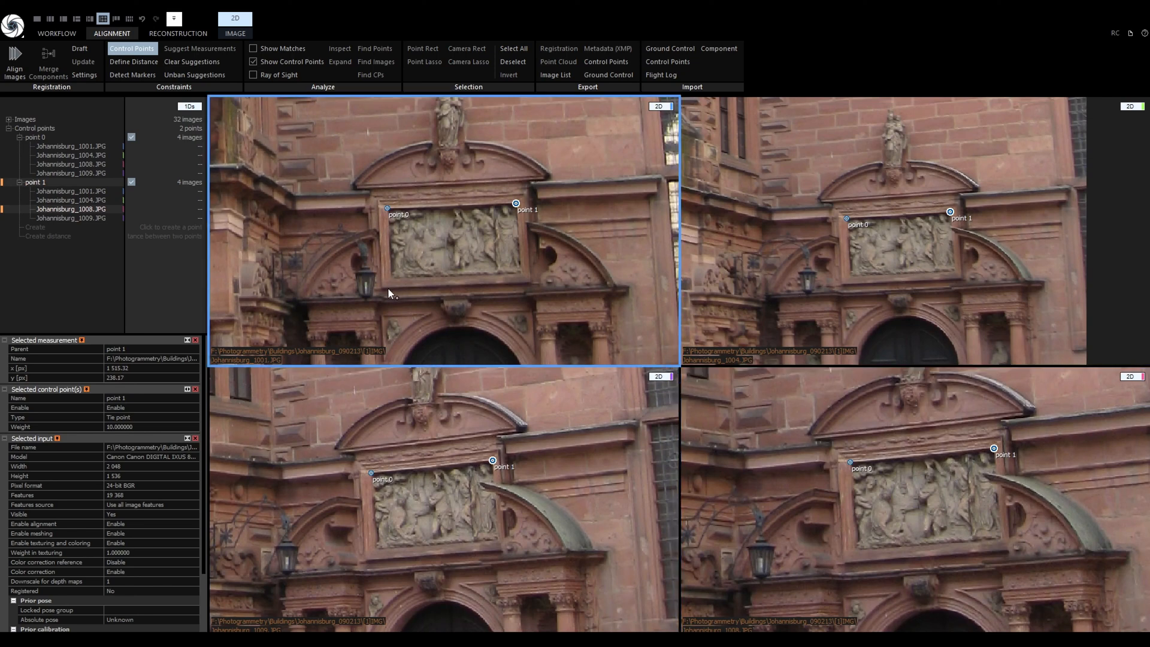
Place a third control point in Johannisburg_1001 and reposition it onto the lower-left inner corner of the relief's frame.
left_click_drag(387, 288, 381, 287)
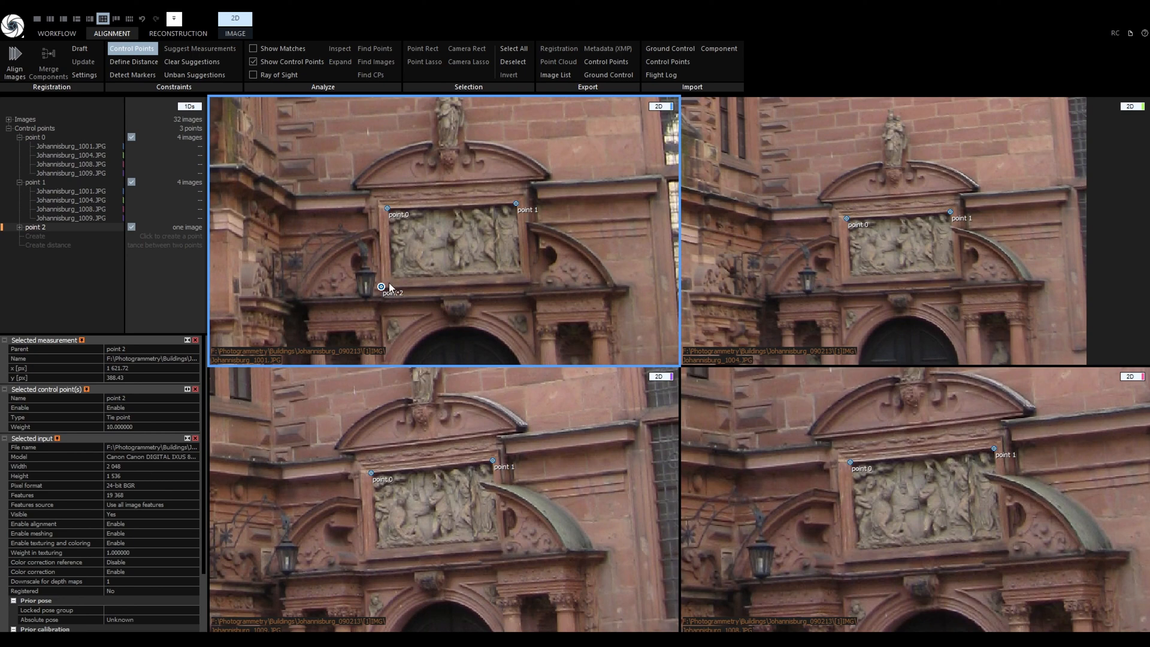
left_click(387, 209)
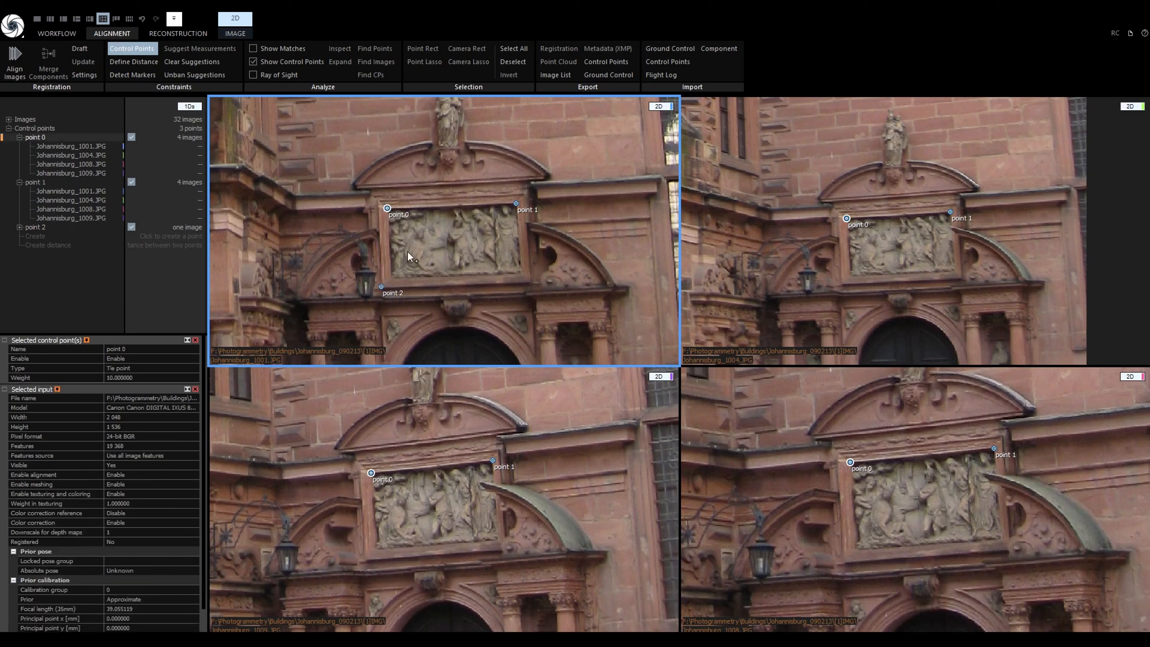
left_click(382, 286)
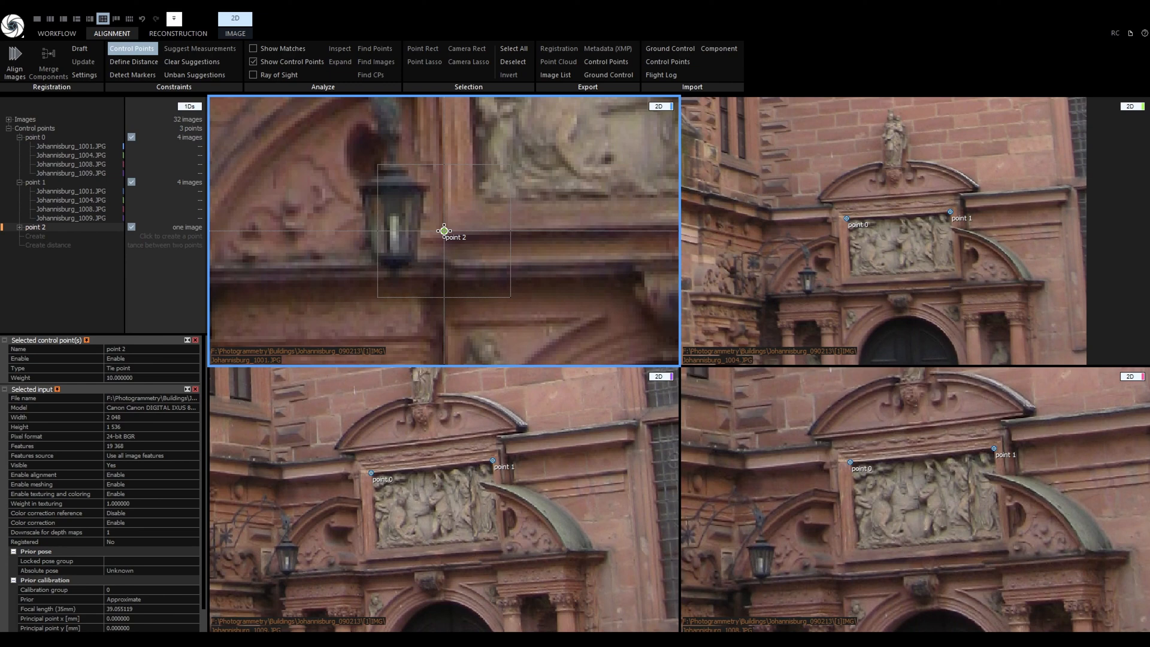
mouse_move(443, 231)
left_mouse_down()
mouse_move(490, 228)
mouse_move(372, 235)
mouse_move(443, 242)
mouse_move(459, 180)
mouse_move(445, 234)
left_mouse_up()
scroll(444, 231, "down", 5)
scroll(444, 231, "up", 5)
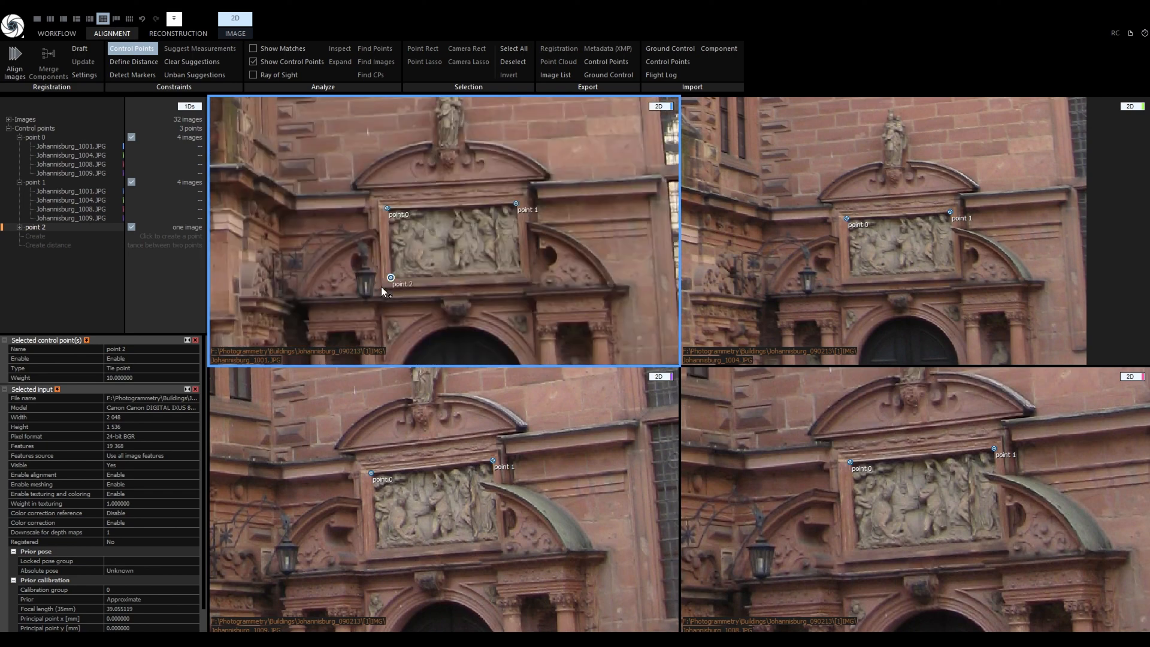
Mark the relief's lower-left corner control point in images Johannisburg_1004, 1009 and 1008.
left_click_drag(849, 276, 852, 274)
left_click_drag(375, 549, 375, 549)
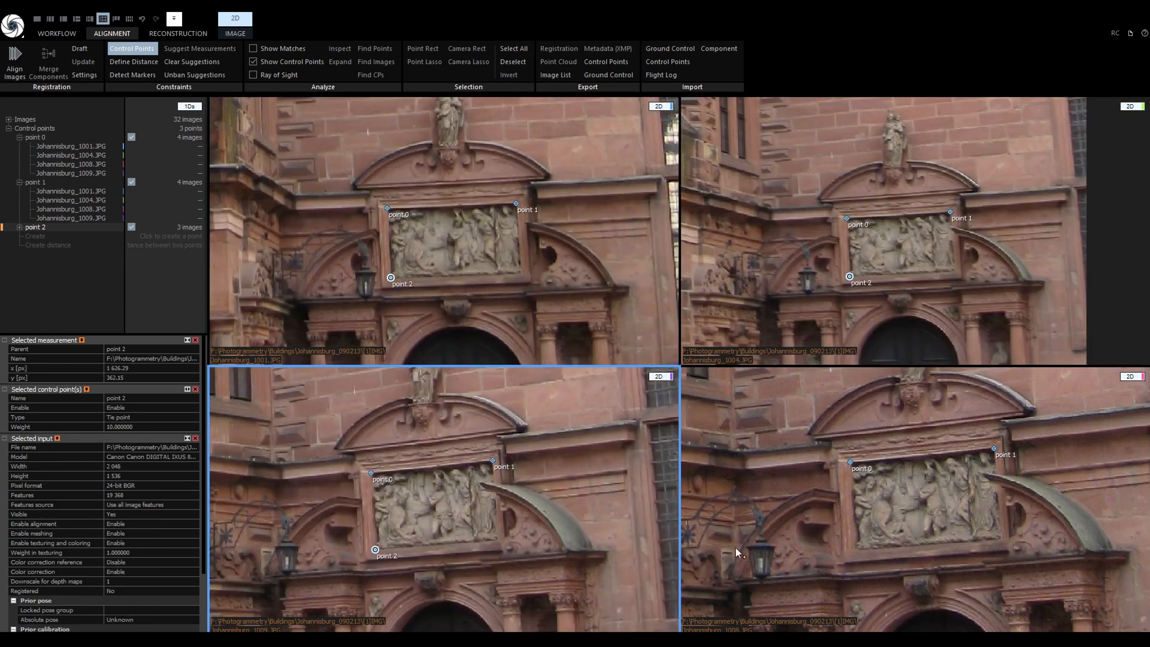
left_click_drag(737, 547, 738, 548)
left_click_drag(856, 549, 854, 549)
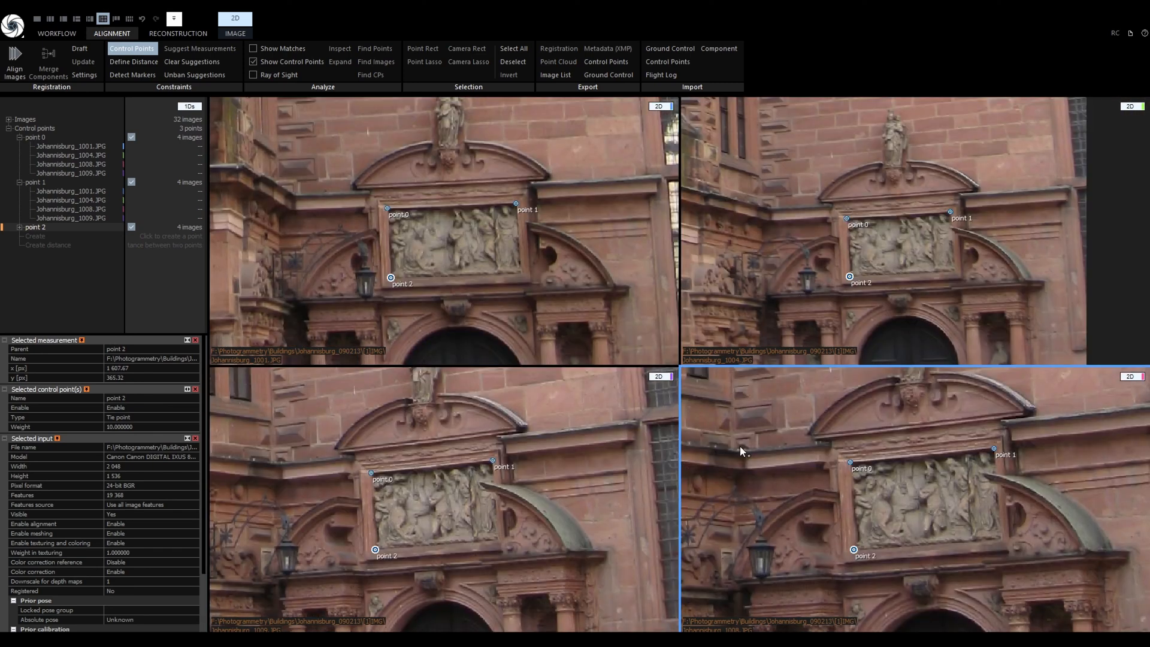
Place a fourth control point on the relief's lower-right corner in all four images, and expand the image lists of both lower corner points.
left_click_drag(390, 277, 521, 274)
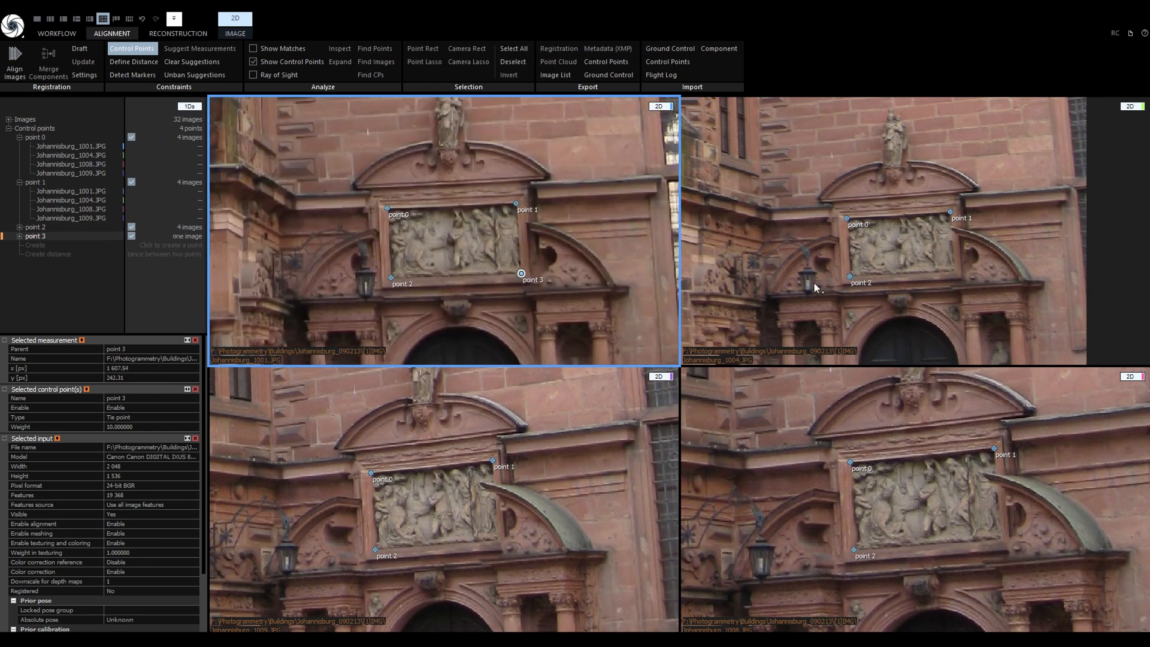
left_click_drag(946, 273, 915, 231)
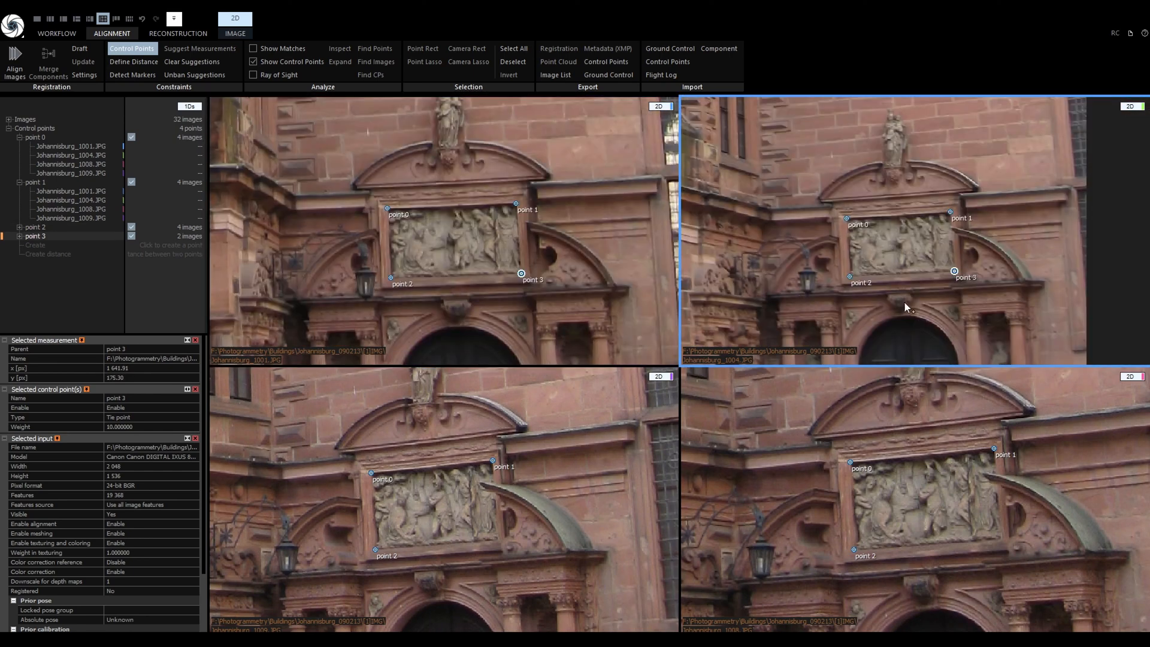
left_click_drag(495, 539, 444, 500)
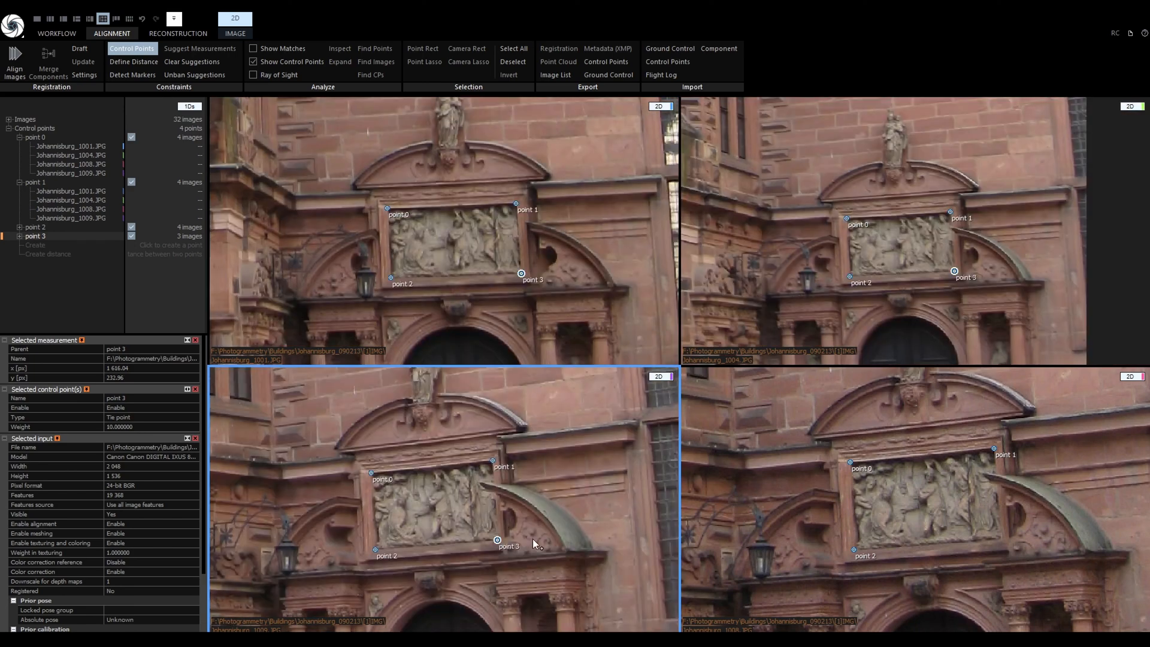
left_click_drag(994, 539, 1000, 537)
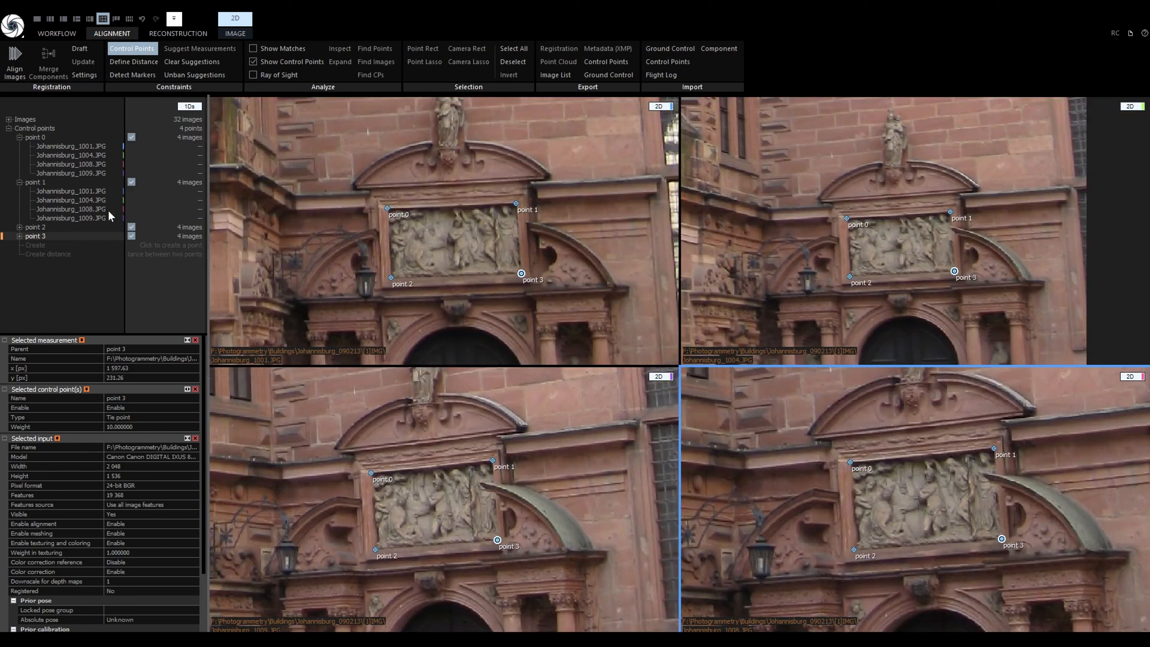
left_click(20, 227)
left_click(20, 272)
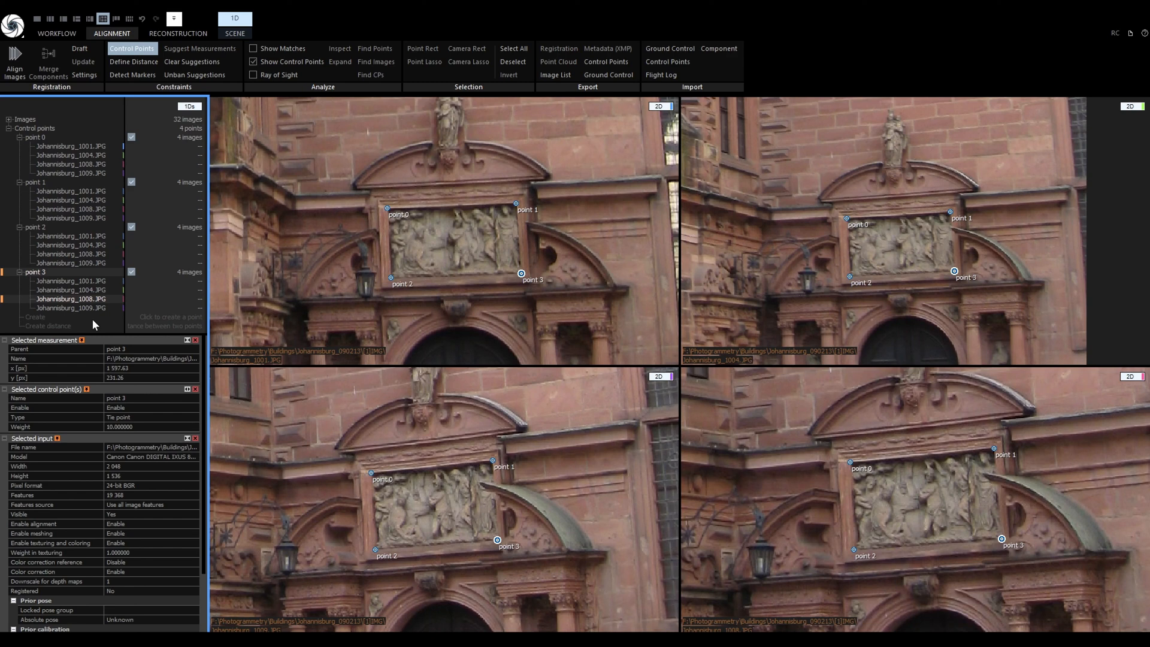
Try a control point in the middle of the relief in Johannisburg_1001 and undo it.
left_click(445, 237)
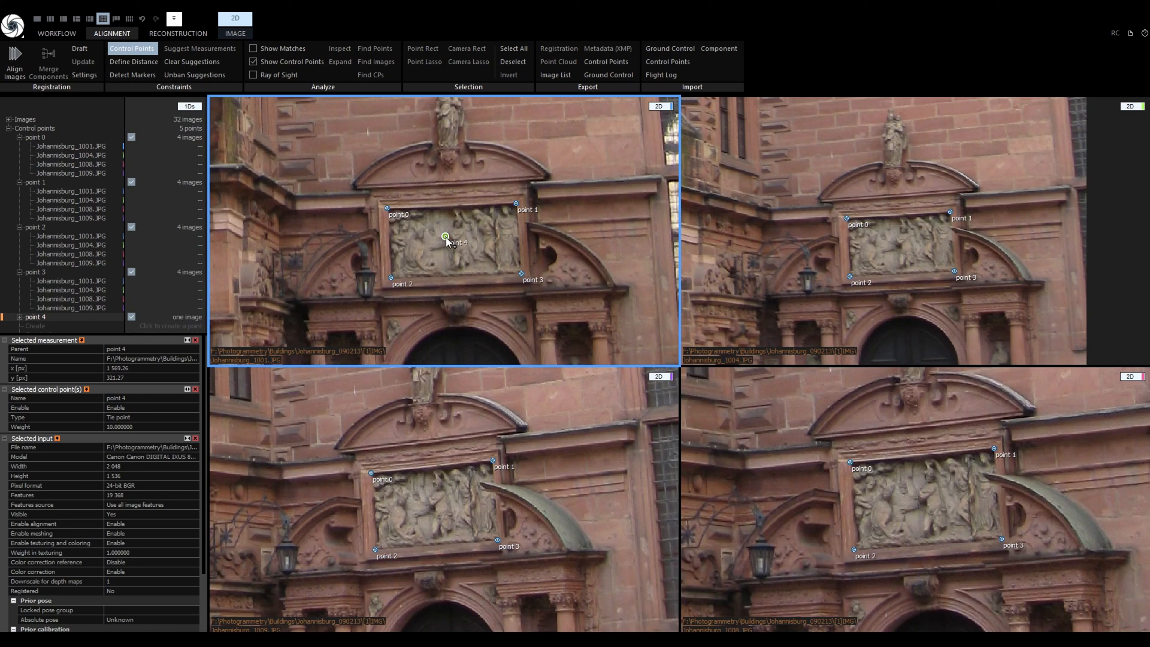
key("ctrl+z")
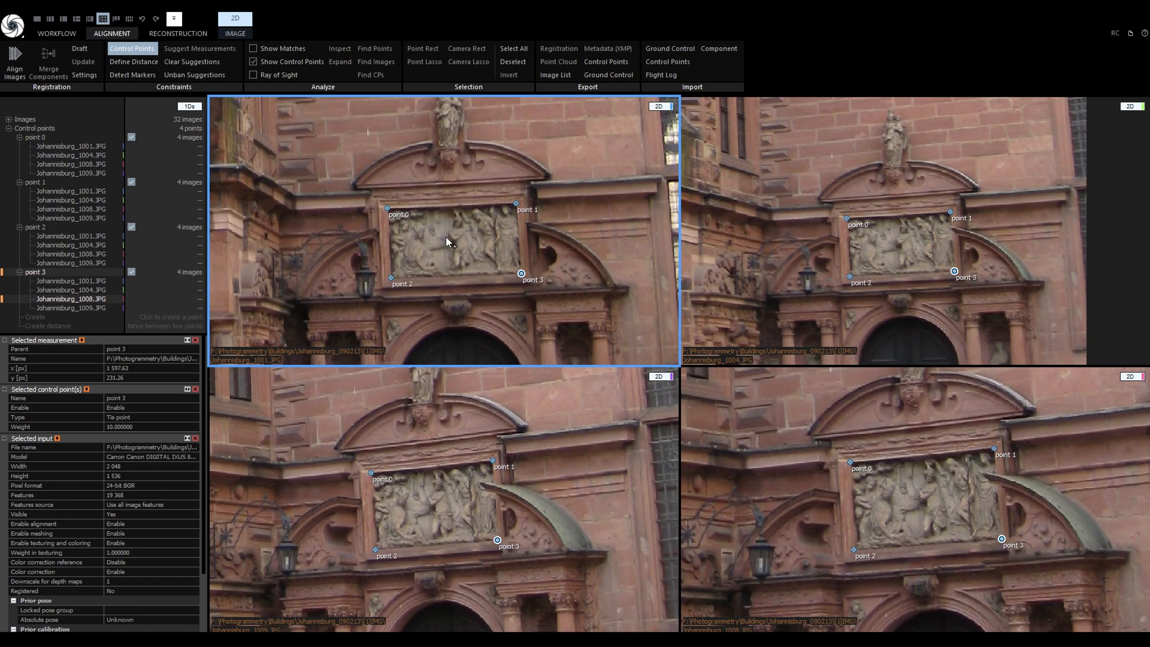
left_click(897, 249)
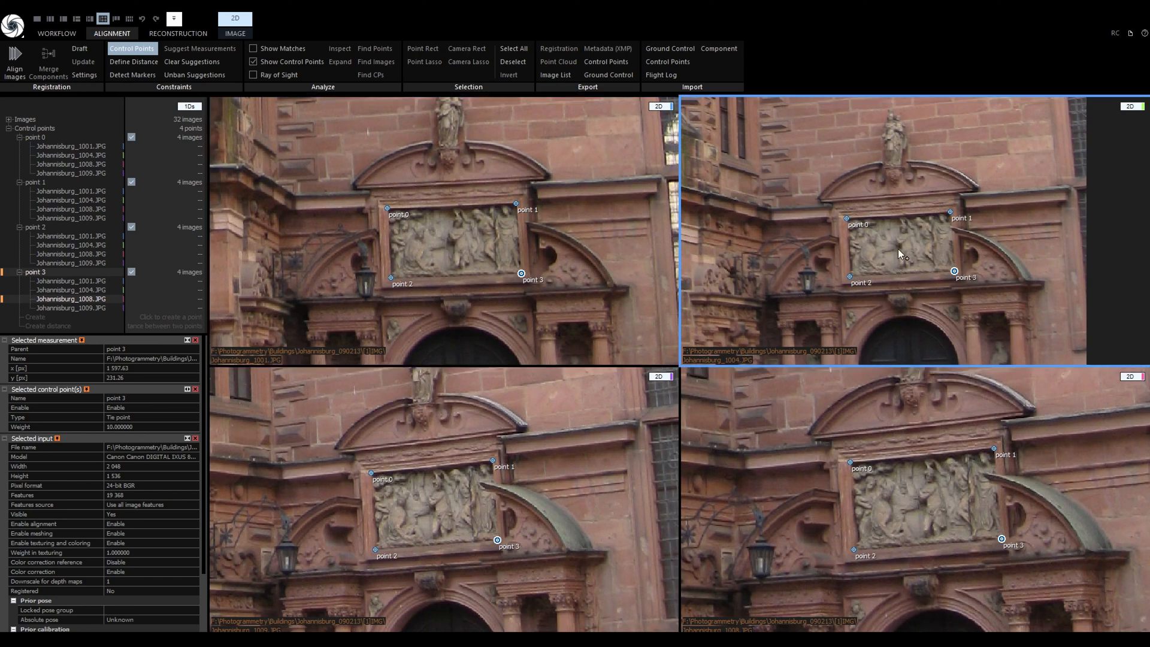
left_click(920, 508)
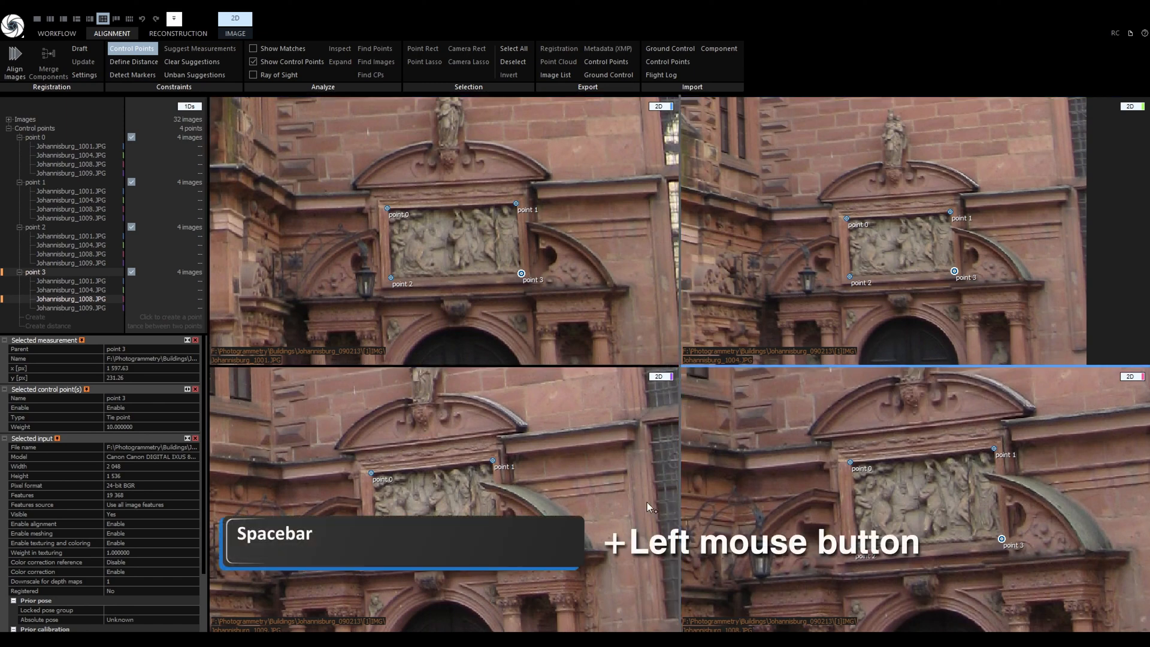
left_click(438, 510)
left_click_drag(470, 239, 502, 242)
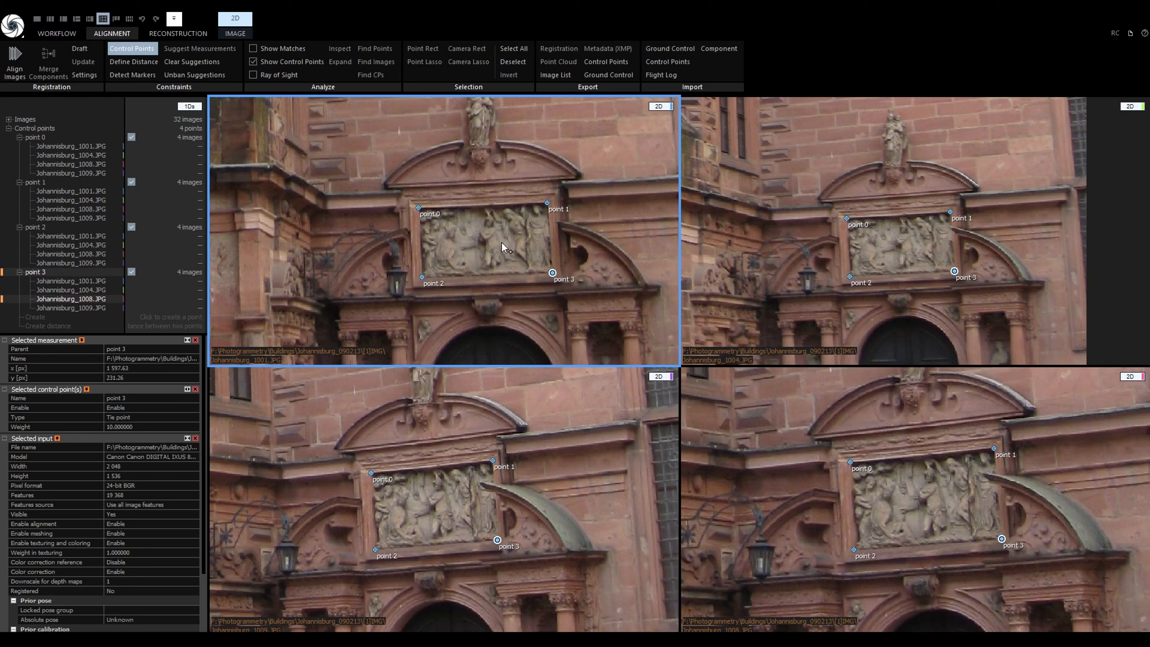
Browse the neighbouring images in the blue 2D view and return to Johannisburg_1001.
key("Left")
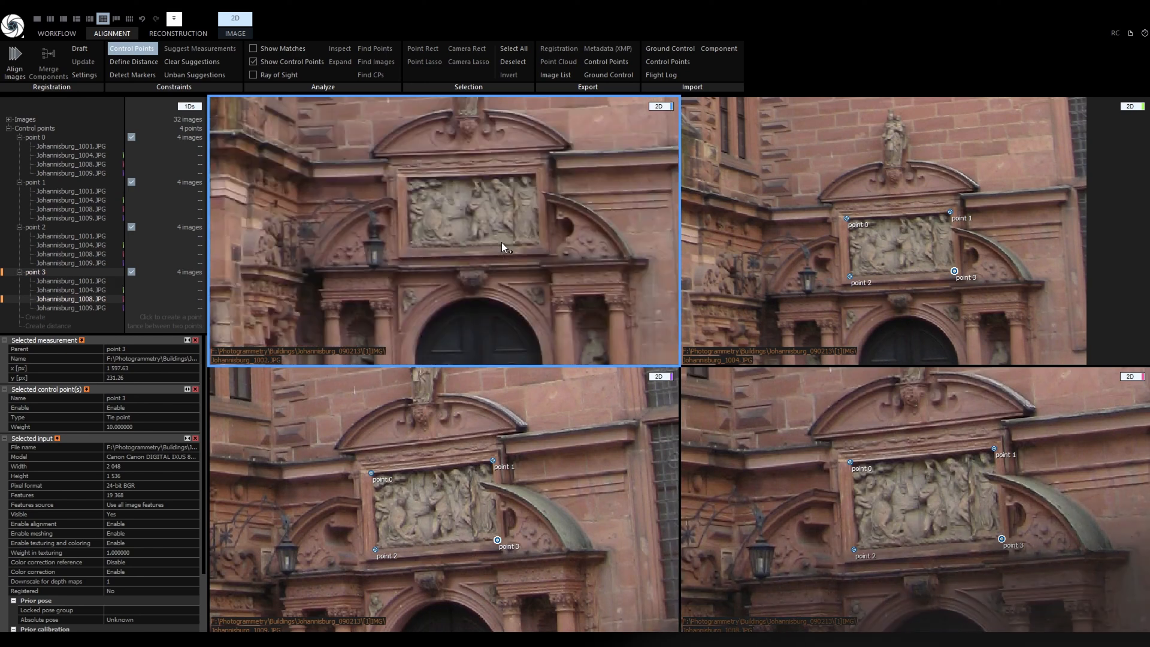
key("Right")
key("Right")
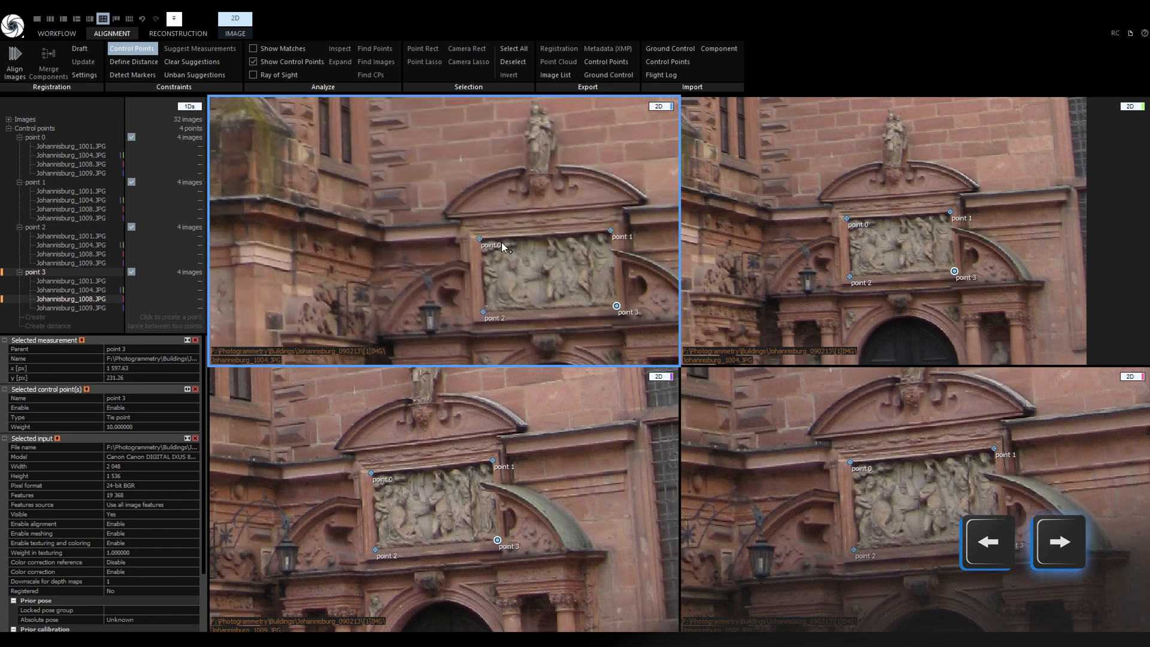
key("Left")
key("Left")
key("Left")
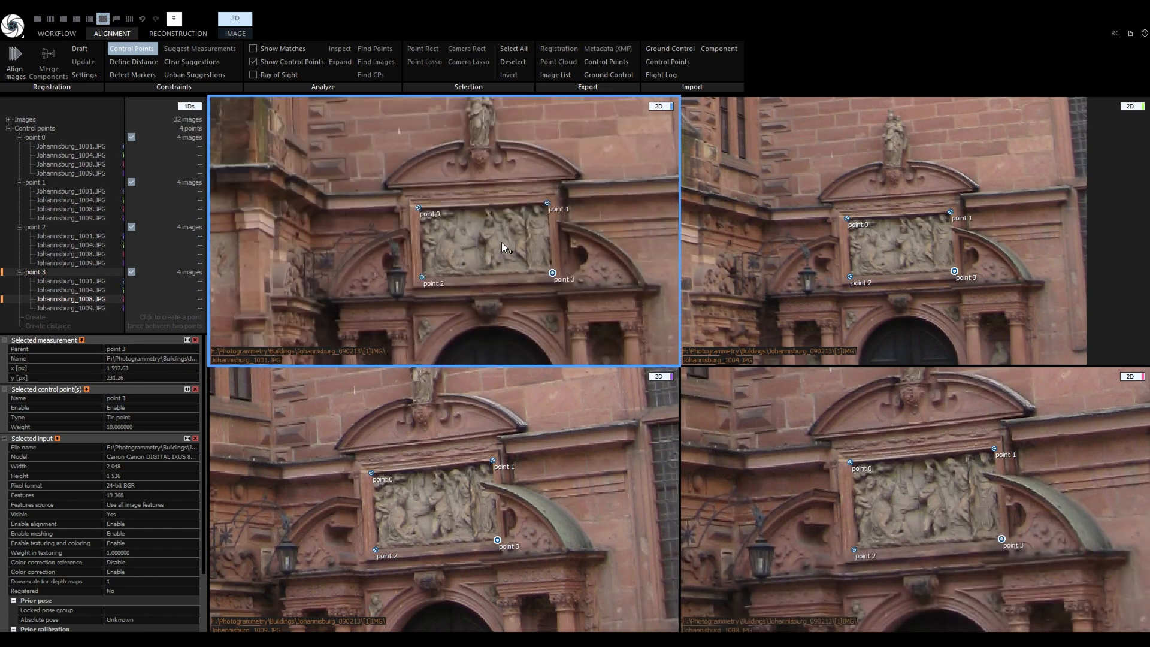
Select the upper-left corner point's measurement in Johannisburg_1001, browse only the images with control points in the blue view, and return to Johannisburg_1001.
left_click(81, 145)
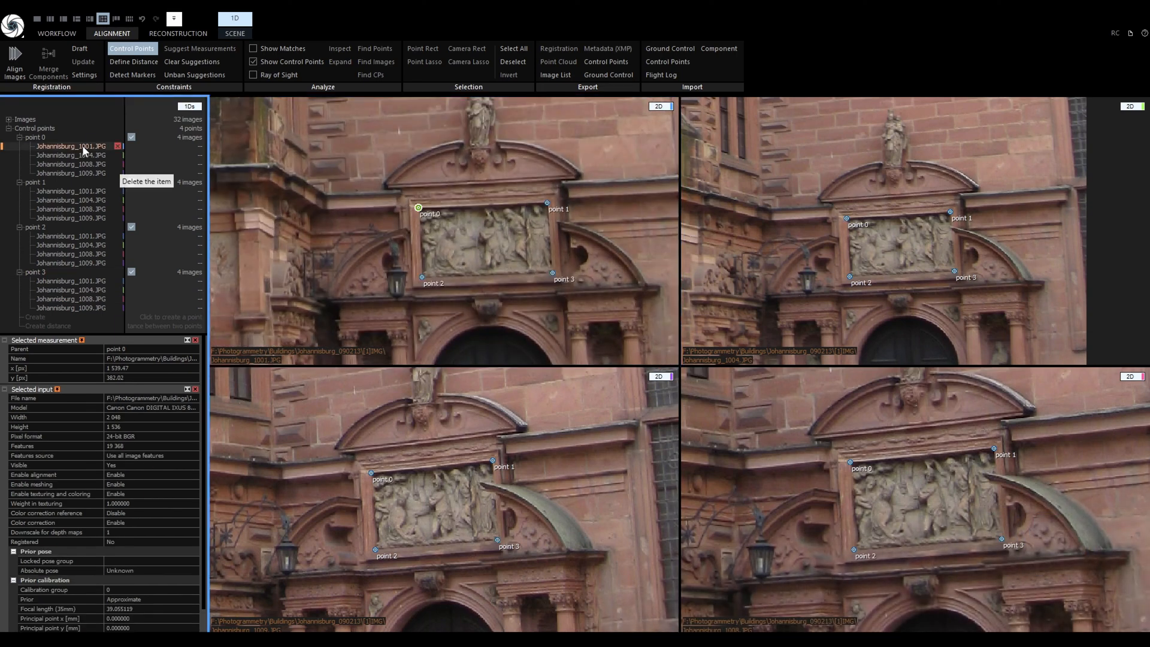
left_click(304, 222)
key("Up")
key("Down")
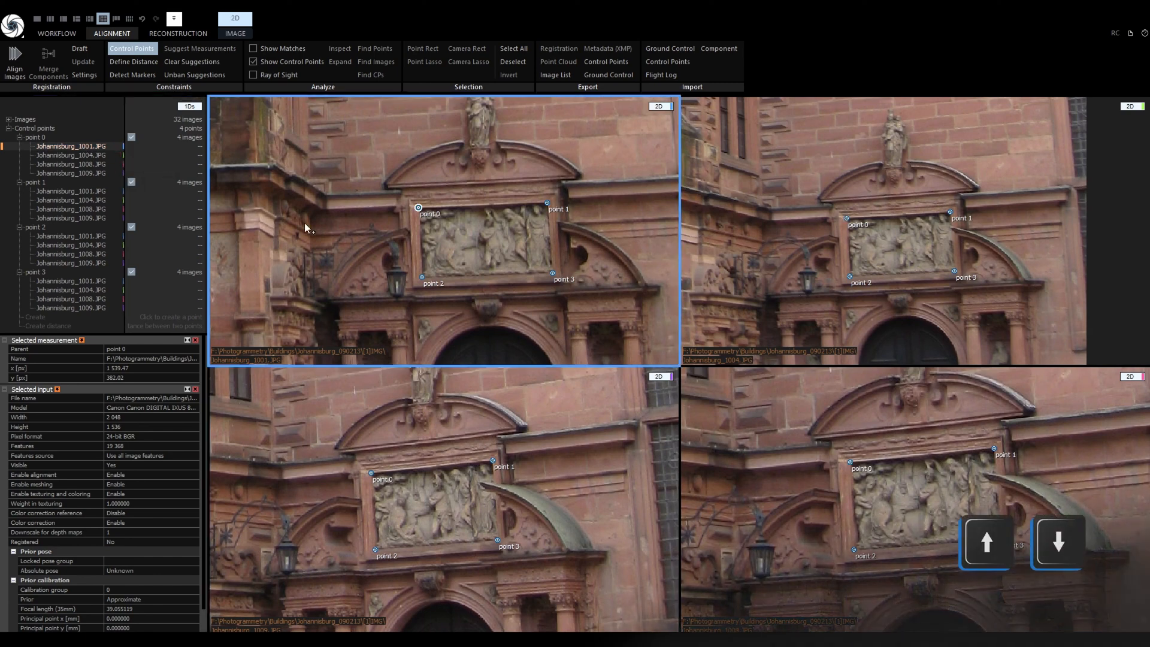
key("Down")
key("Down")
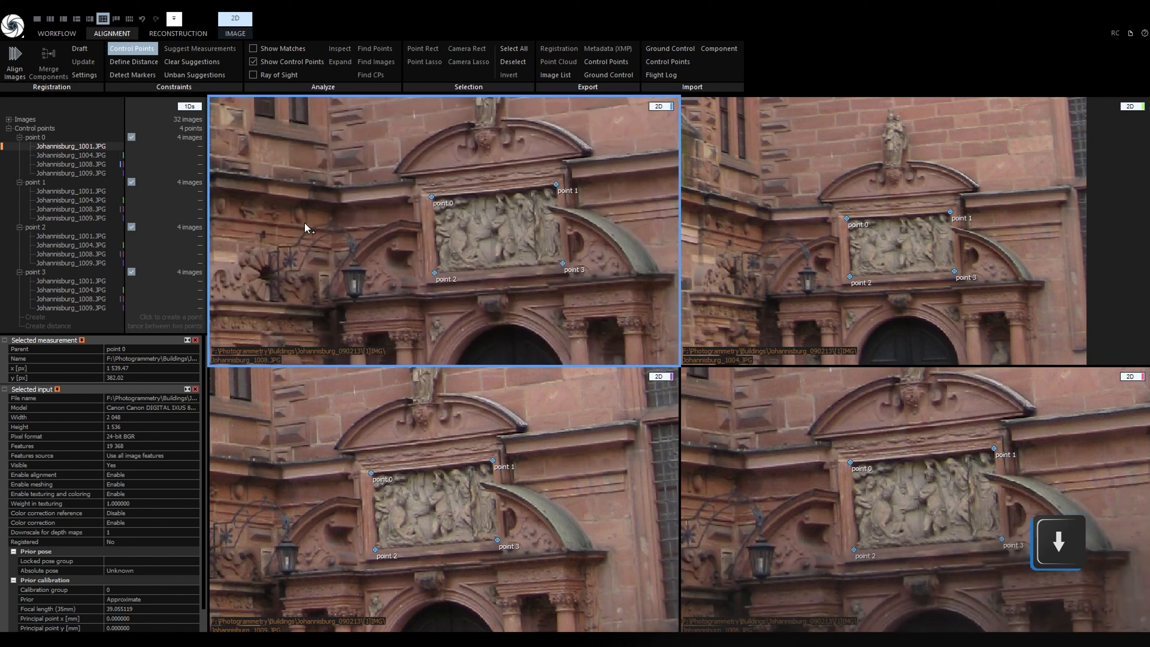
key("Down")
key("Up")
key("Up")
key("Up")
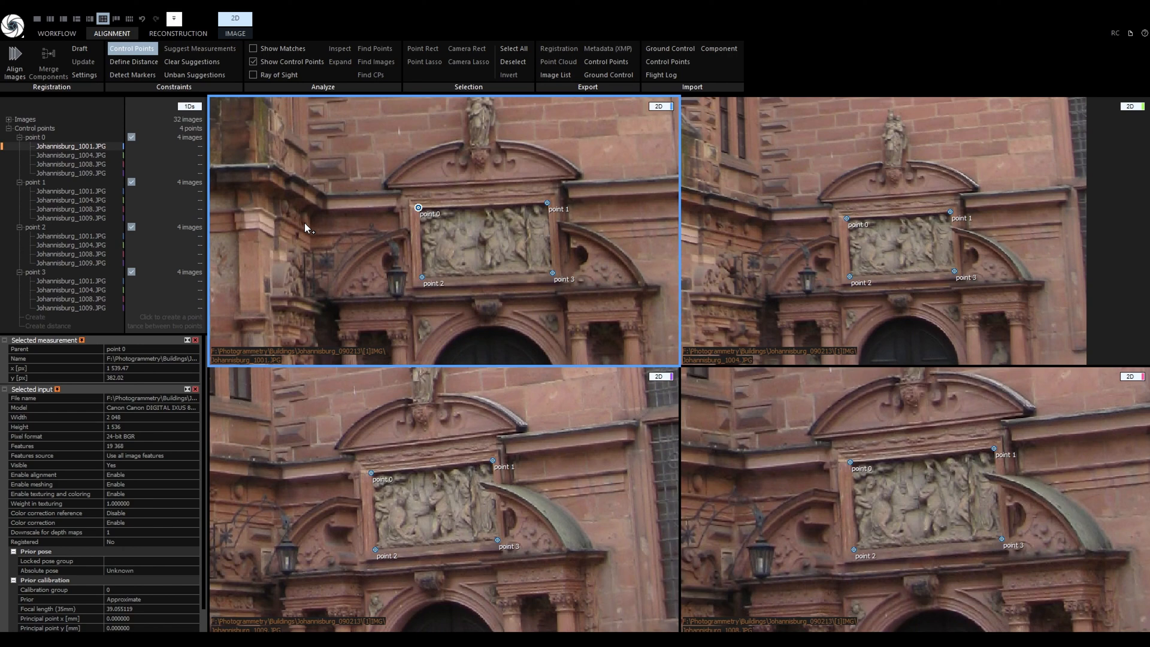
scroll(517, 249, "down", 5)
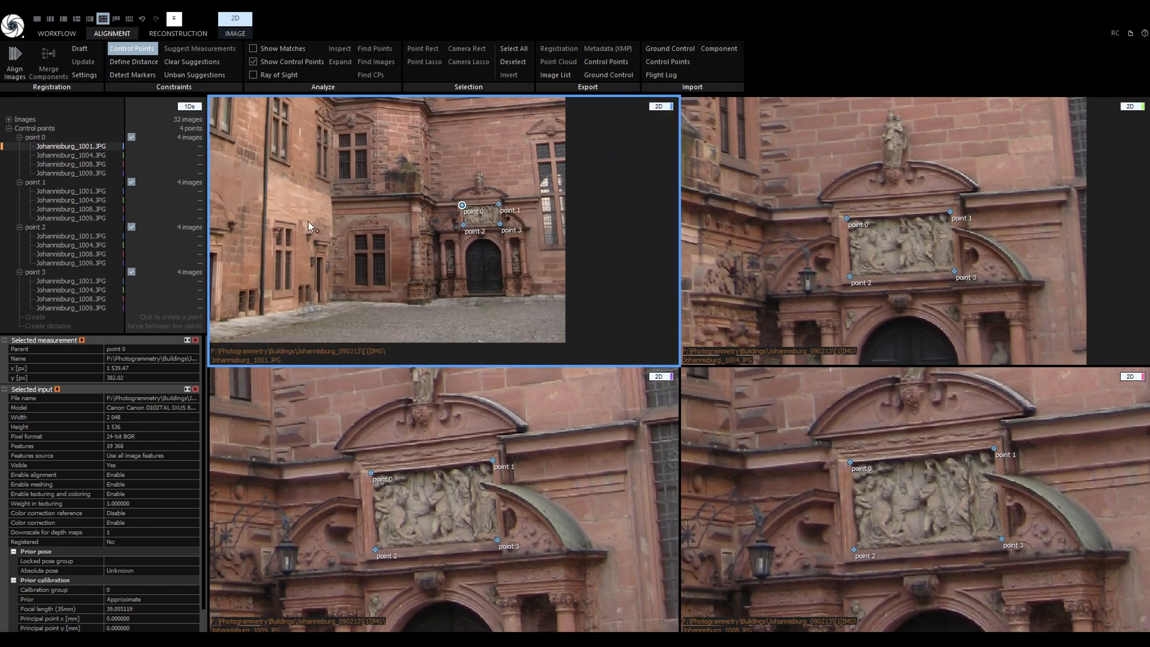
Place a fifth control point at the upper-right corner of the left facade's ground-floor window in all four images.
left_click(296, 224)
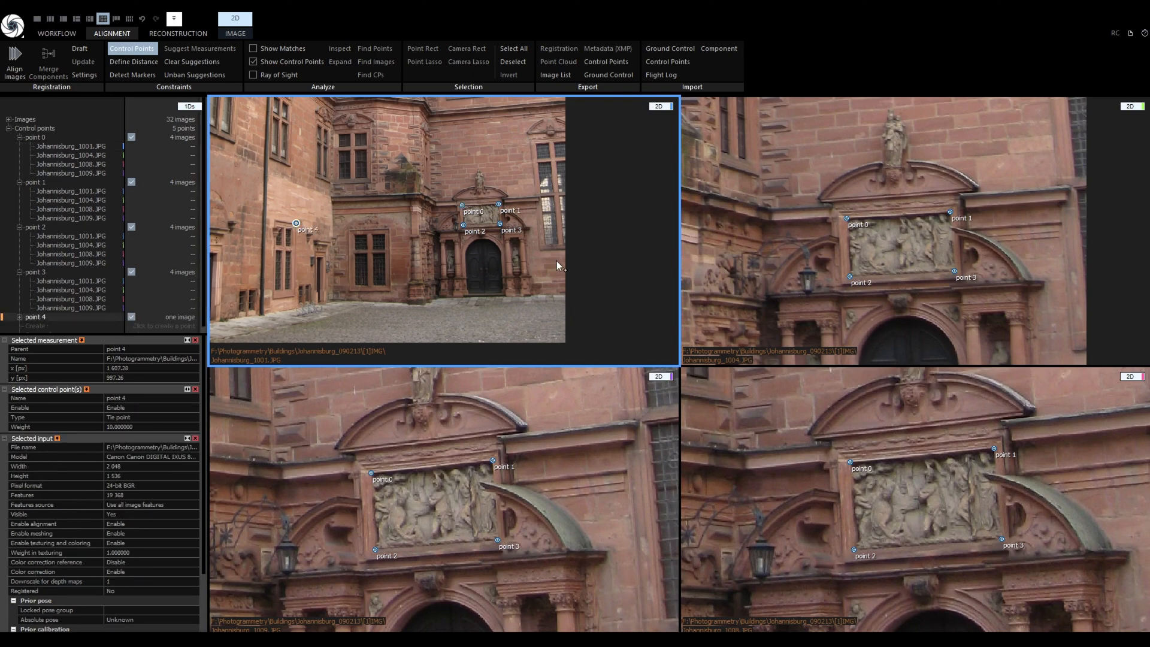
scroll(761, 263, "down", 5)
scroll(738, 264, "up", 3)
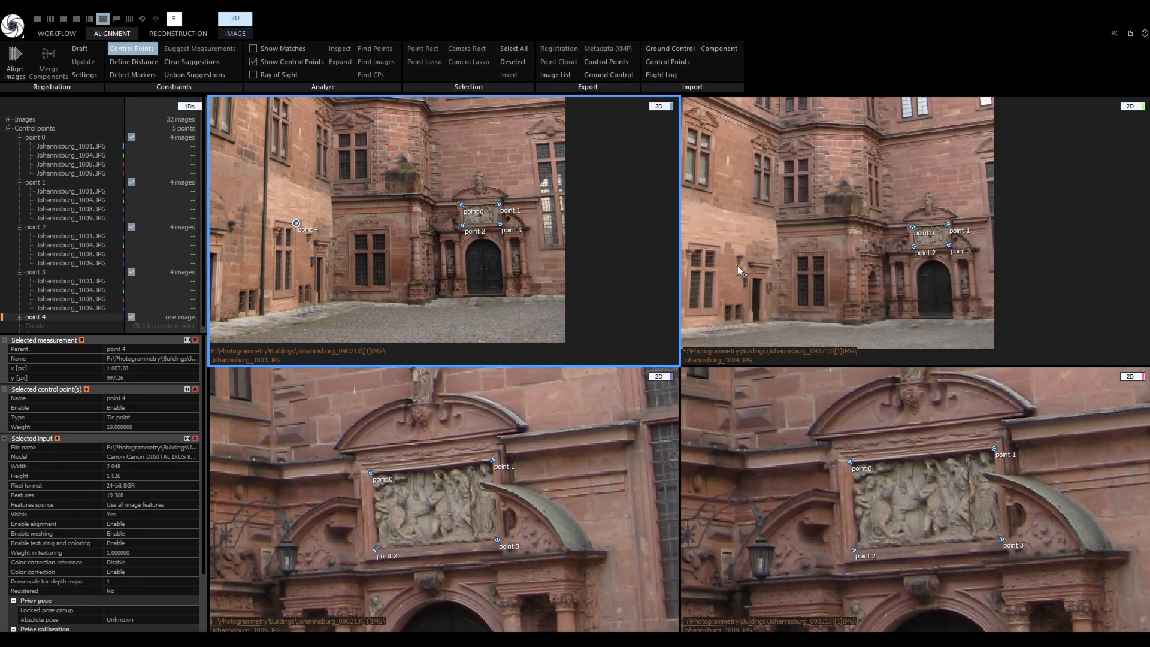
left_click(720, 235)
scroll(287, 461, "down", 3)
left_click(316, 459)
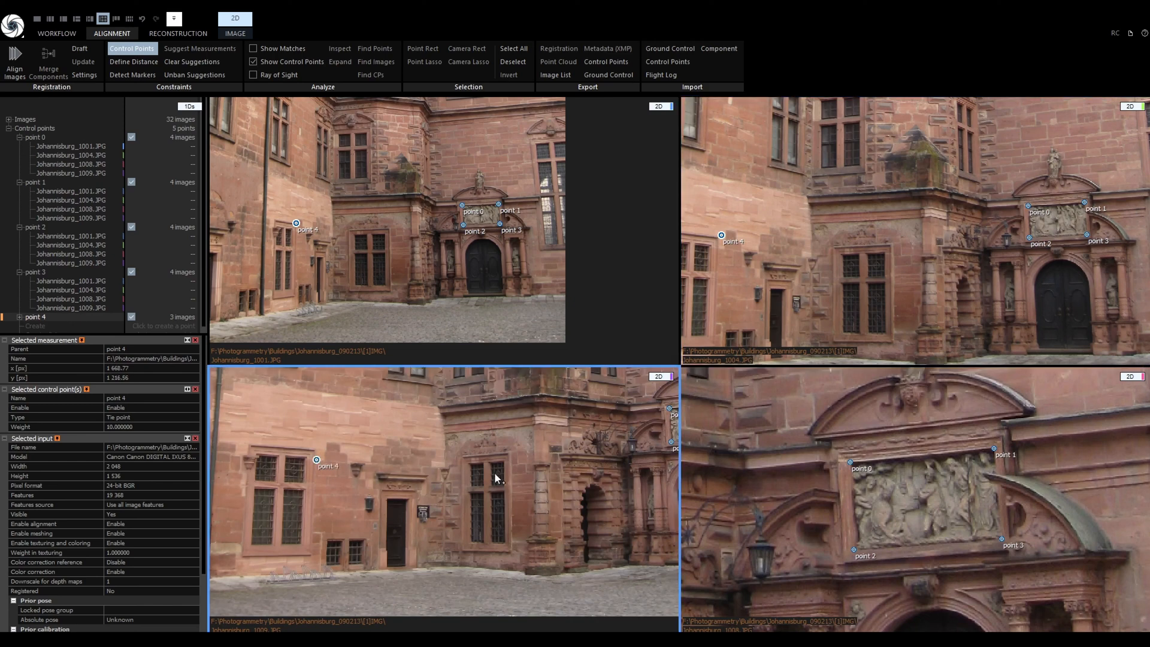
scroll(816, 488, "down", 3)
scroll(734, 475, "up", 3)
left_click(735, 475)
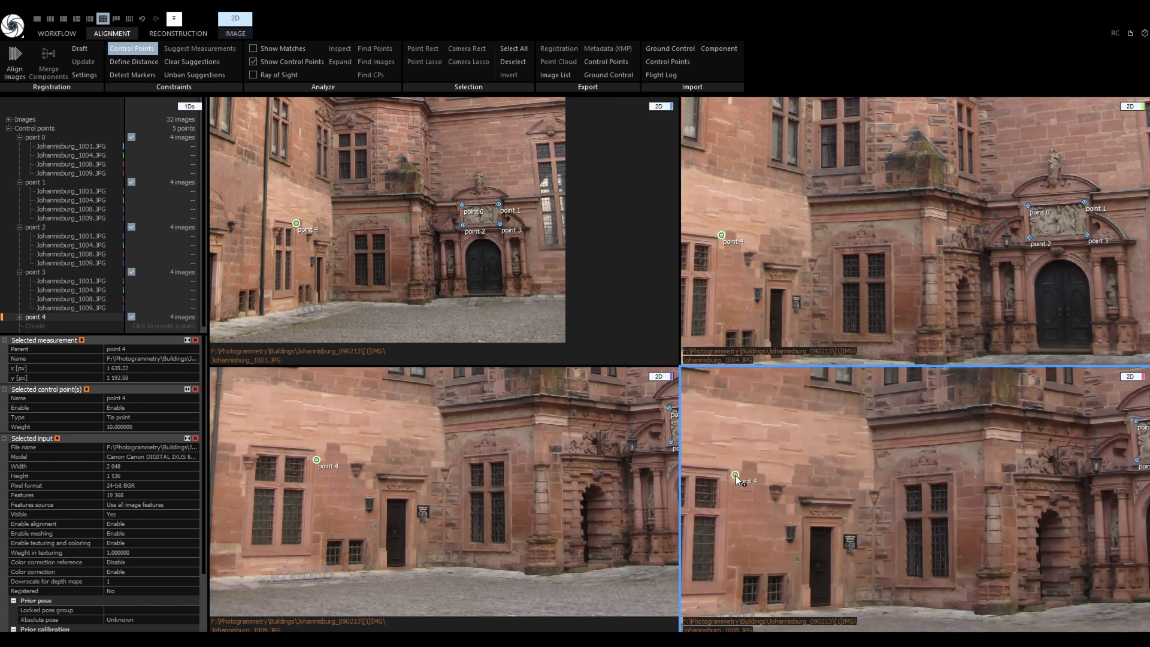
Expand the window-corner point's image list and step through its images in the blue view up to Johannisburg_1009, adjusting the point's position.
left_click(20, 317)
left_click(78, 283)
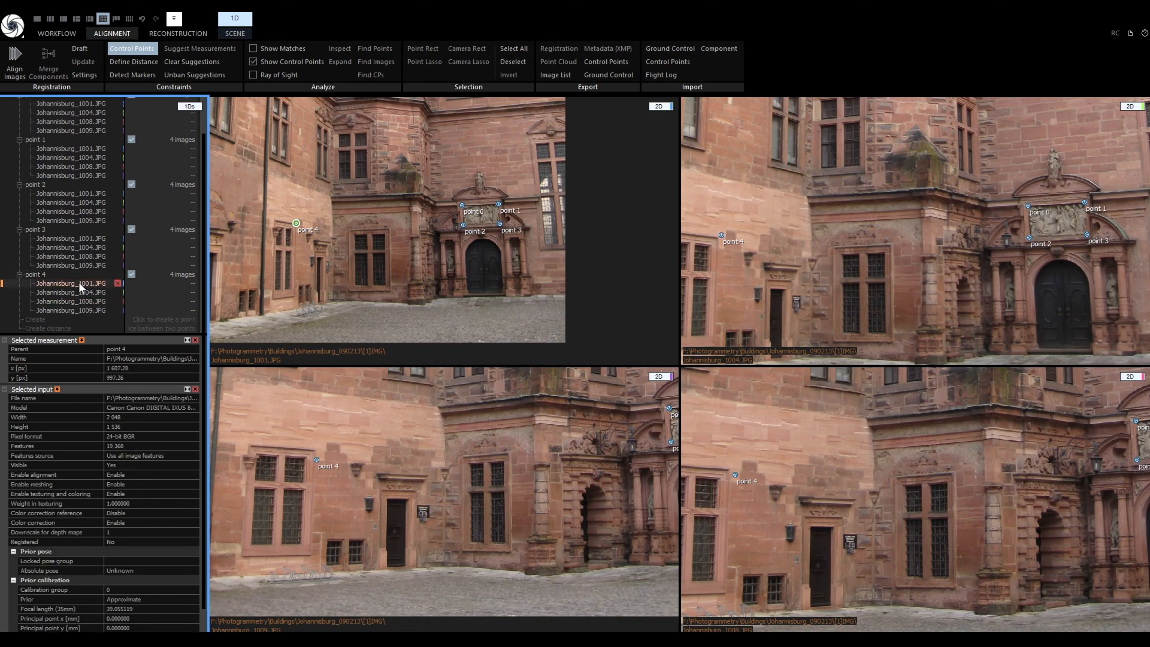
left_click(296, 224)
key("Down")
key("Down")
key("Down")
key("Down")
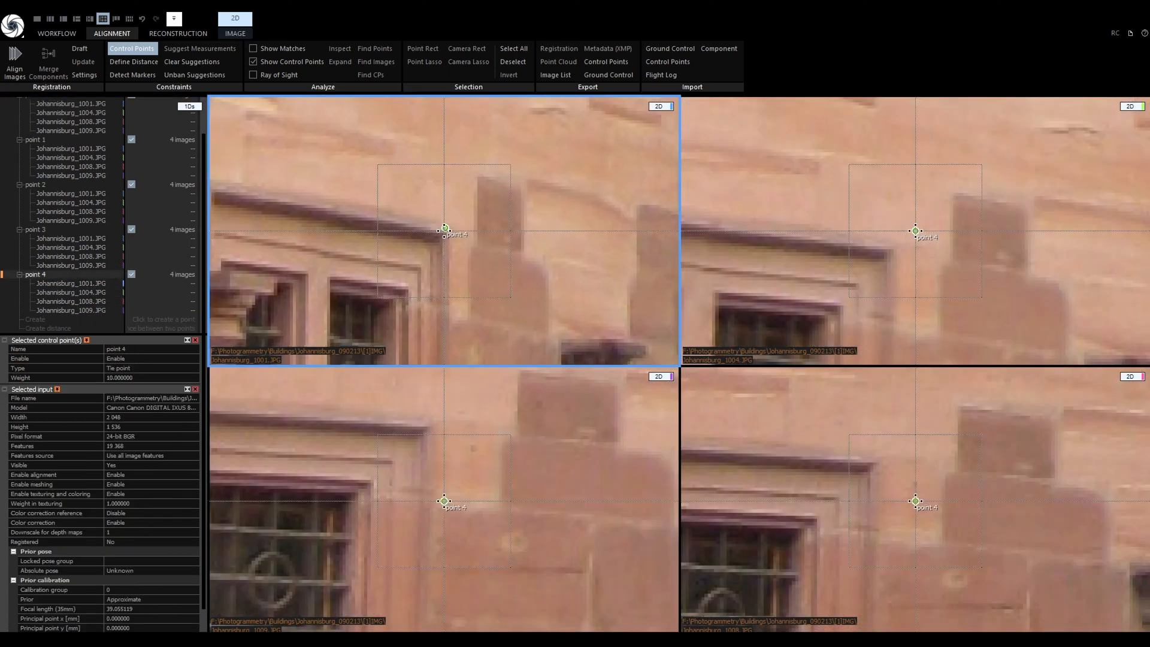
key("Down")
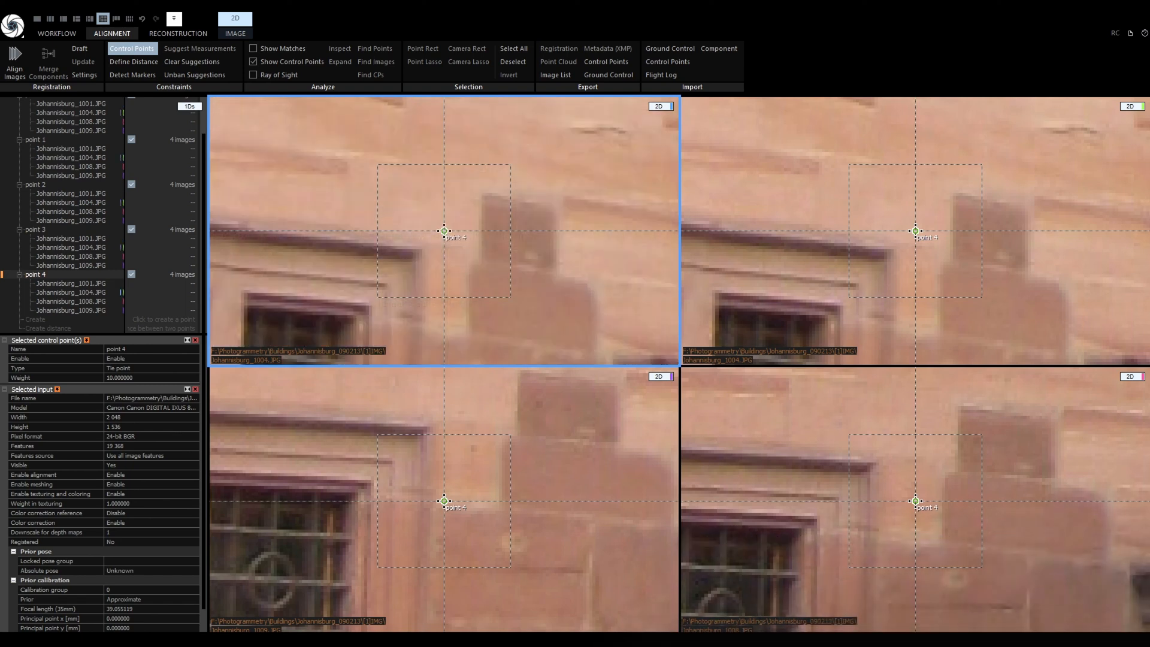
mouse_move(444, 231)
left_mouse_down()
mouse_move(469, 211)
mouse_move(470, 249)
mouse_move(486, 269)
left_mouse_up()
key("Down")
key("Down")
mouse_move(444, 231)
left_mouse_down()
mouse_move(466, 283)
mouse_move(460, 306)
mouse_move(296, 224)
left_mouse_up()
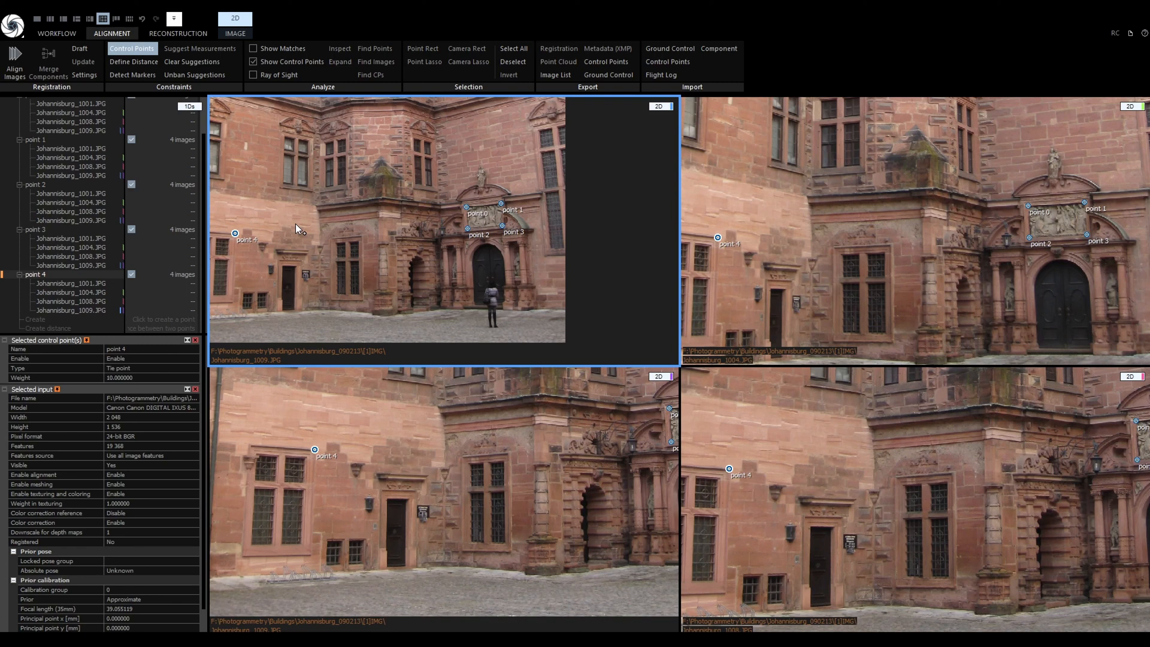
Leave control point placement and show Johannisburg_1005 in the green view.
key("Escape")
left_click(896, 268)
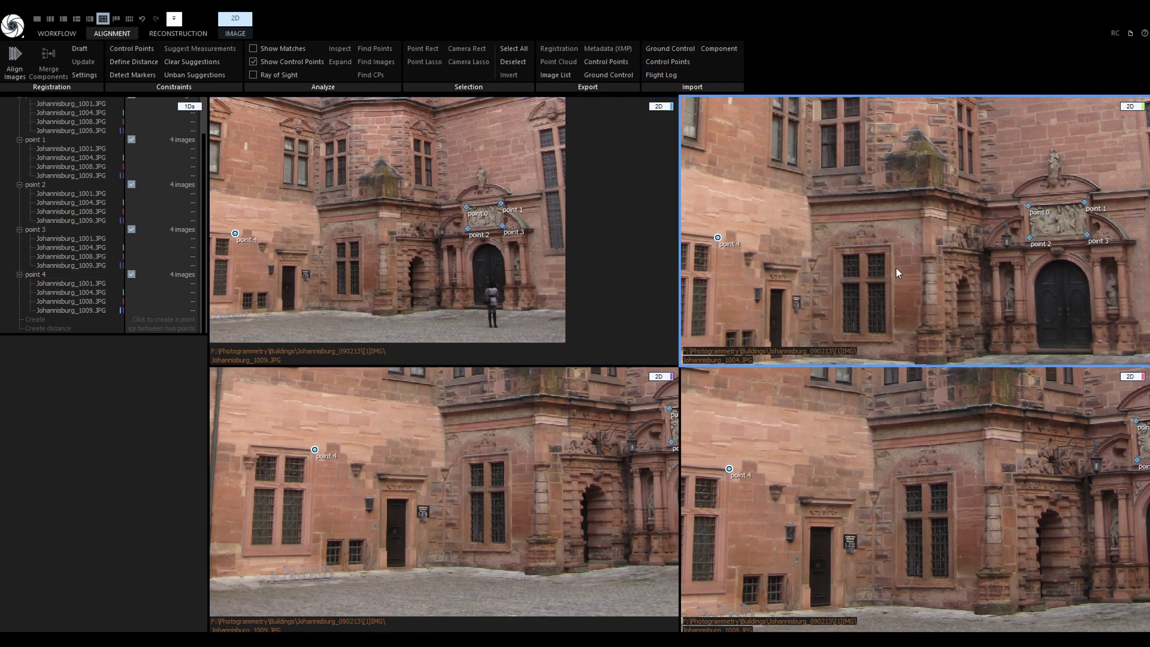
key("Right")
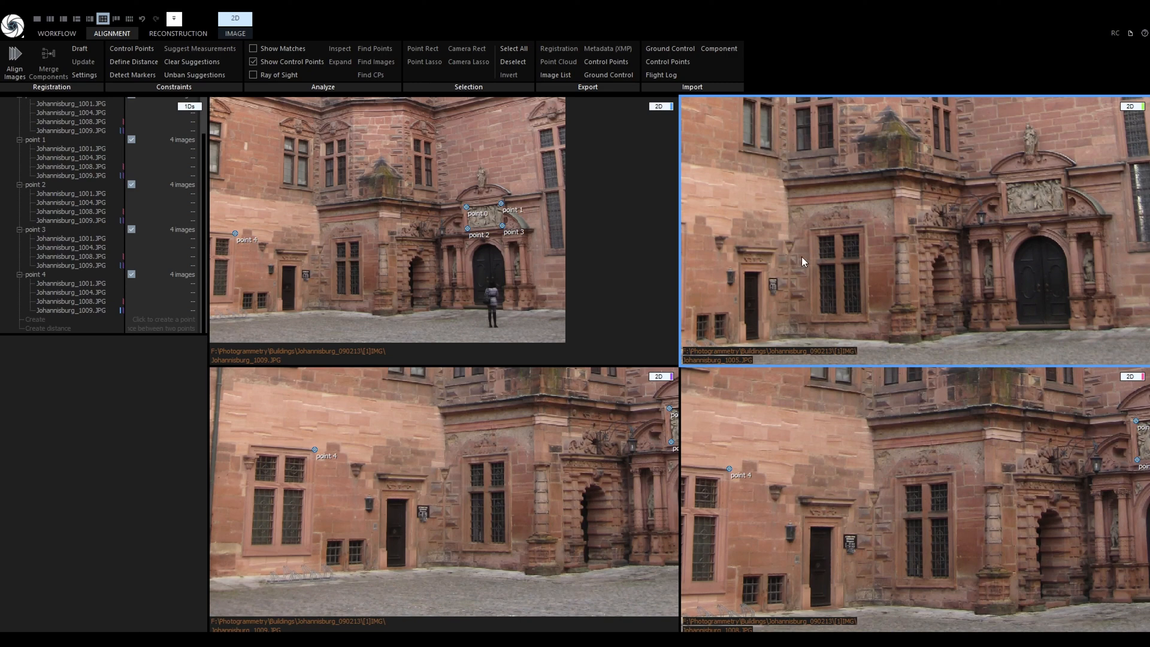
Transfer the window-corner control point from Johannisburg_1009 to the matching window corner in Johannisburg_1005.
right_click_drag(802, 256, 952, 245)
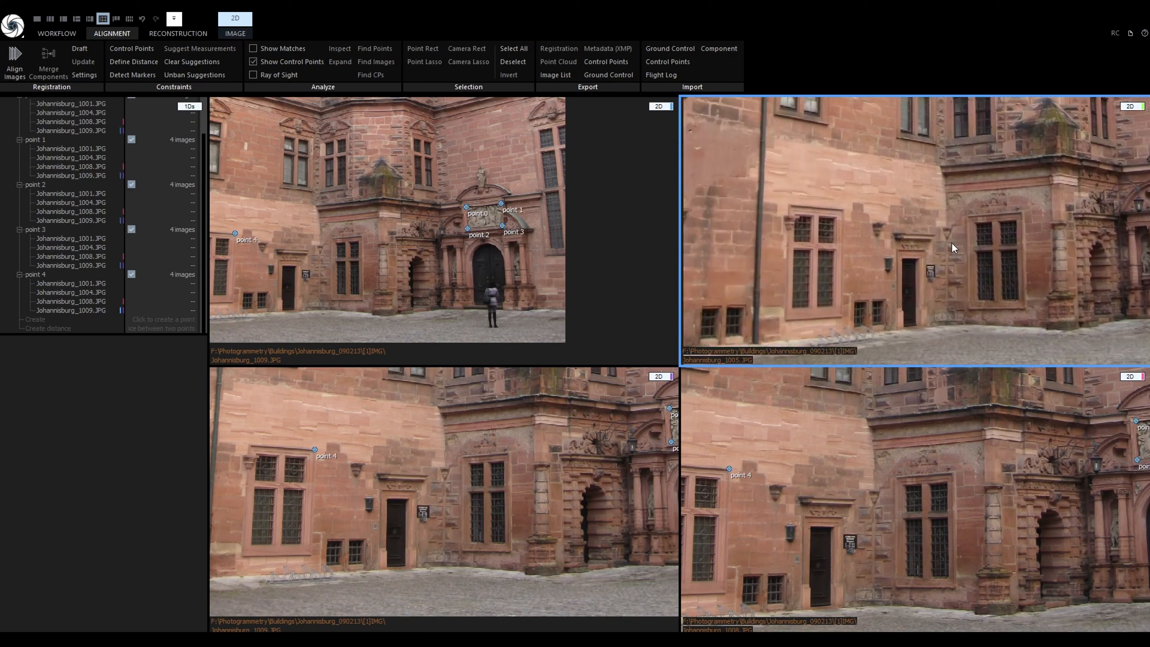
key("ctrl")
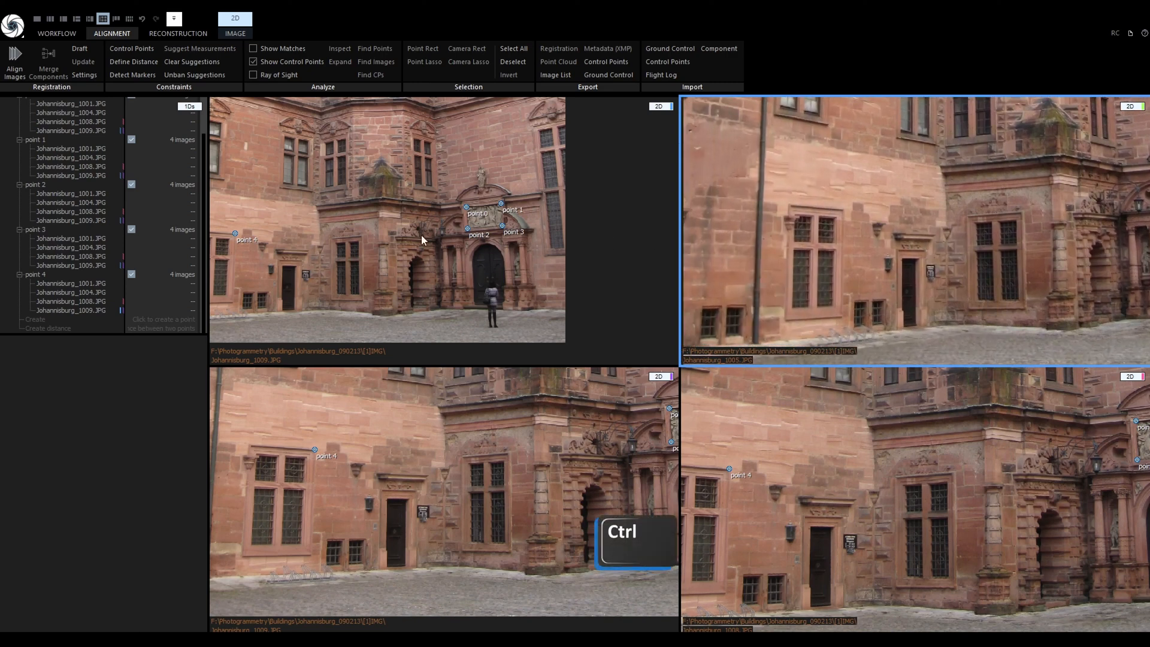
left_click_drag(236, 235, 701, 245, "ctrl")
left_click_drag(843, 210, 843, 210, "ctrl")
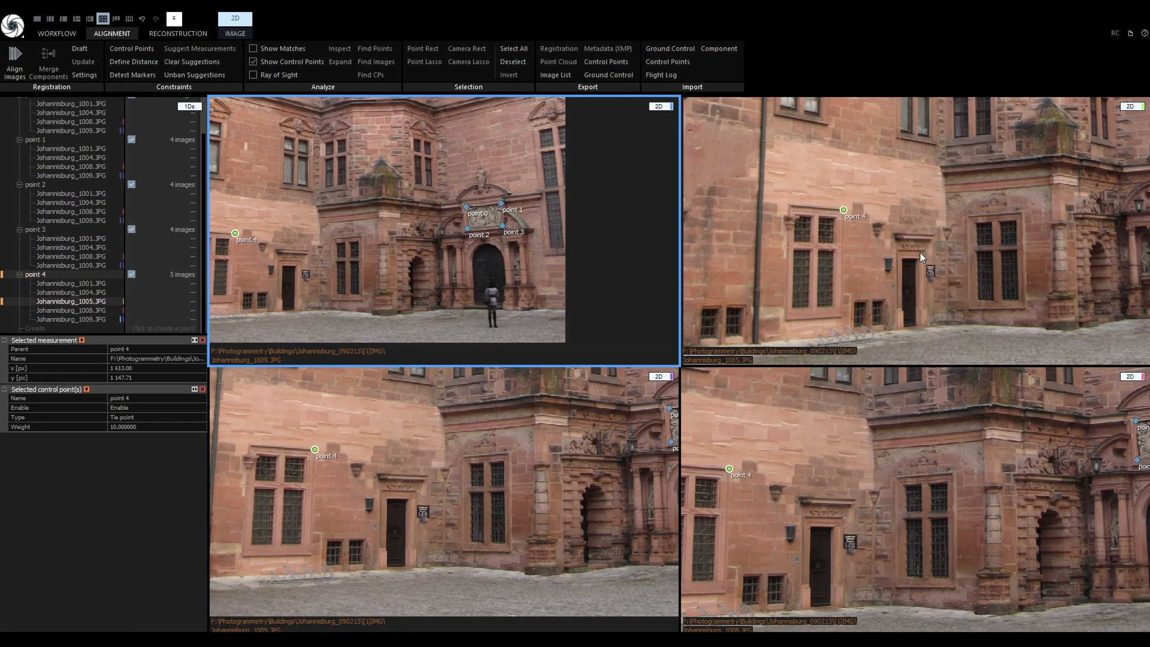
Add the relief's upper-left corner point from the control point list to the same corner in Johannisburg_1005.
key("Escape")
left_click_drag(1017, 237, 857, 260)
left_click_drag(573, 422, 459, 432)
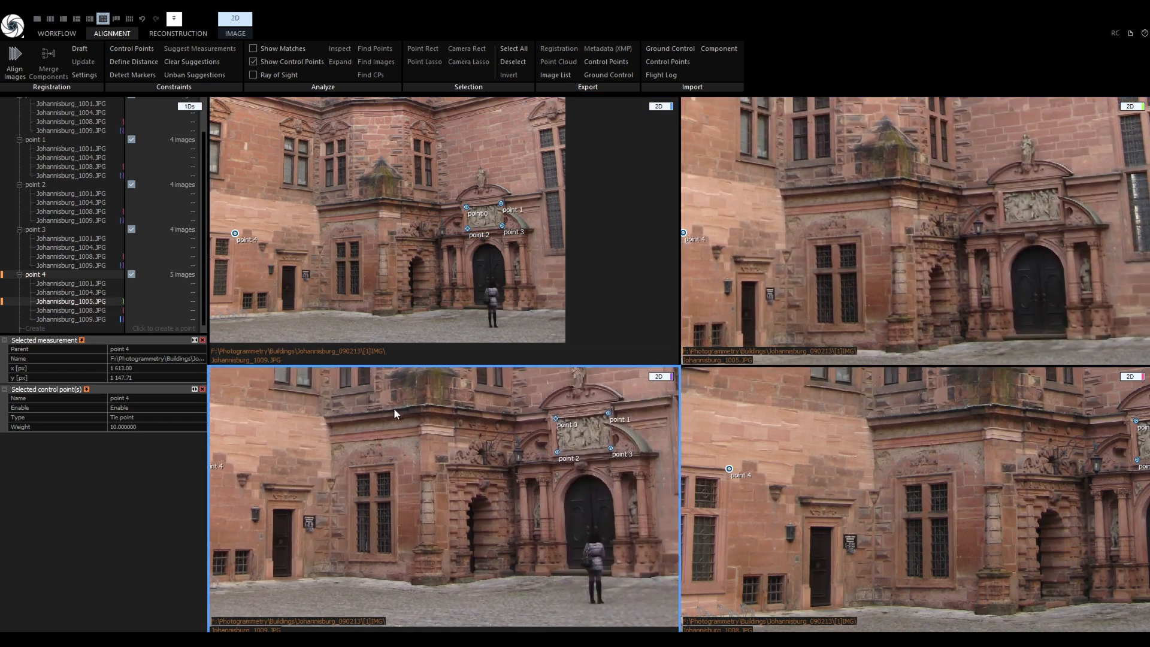
scroll(90, 186, "up", 3)
left_click(34, 137)
left_click_drag(34, 137, 1006, 193)
scroll(1003, 192, "up", 6)
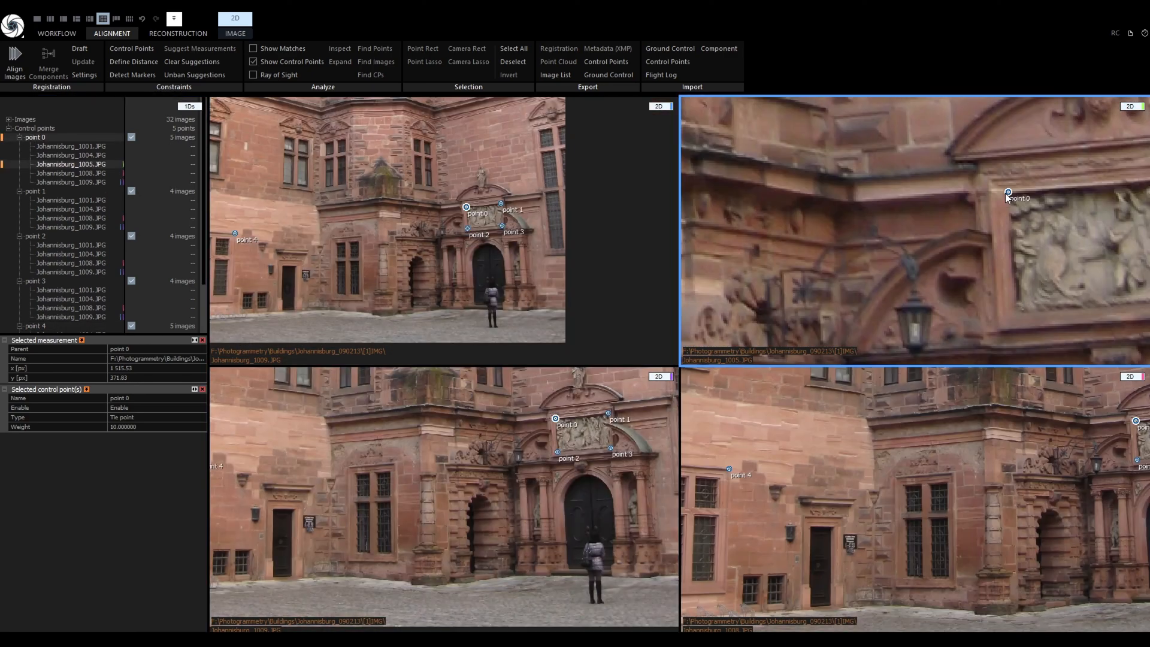
Delete the control point on the facade window's corner from the control point list.
scroll(83, 278, "down", 2)
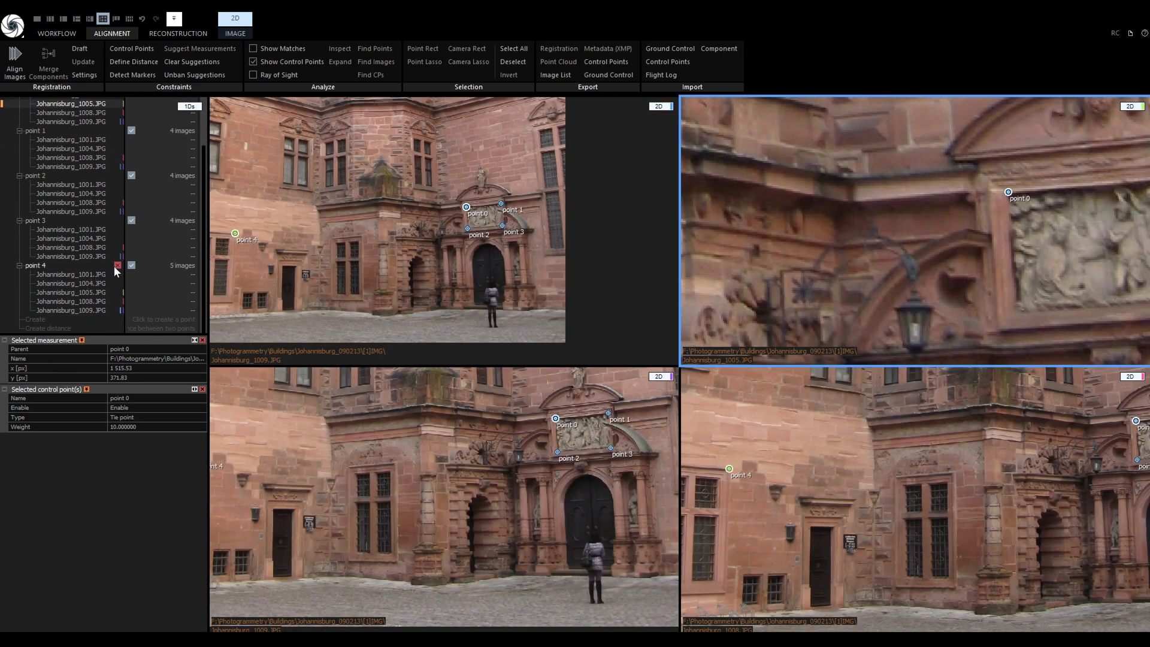
left_click(116, 265)
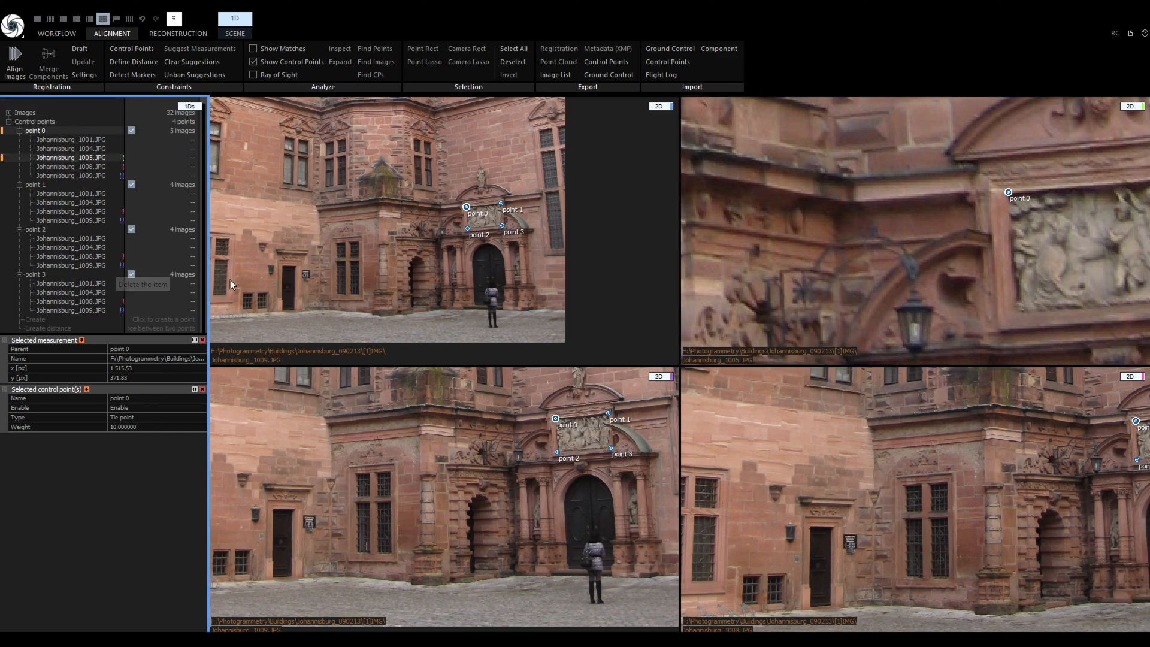
Expand the image list and show Johannisburg_1034 in the blue, Johannisburg_1035 in the green and Johannisburg_1036 in the purple view, with the relief visible.
left_click_drag(1034, 490, 885, 498)
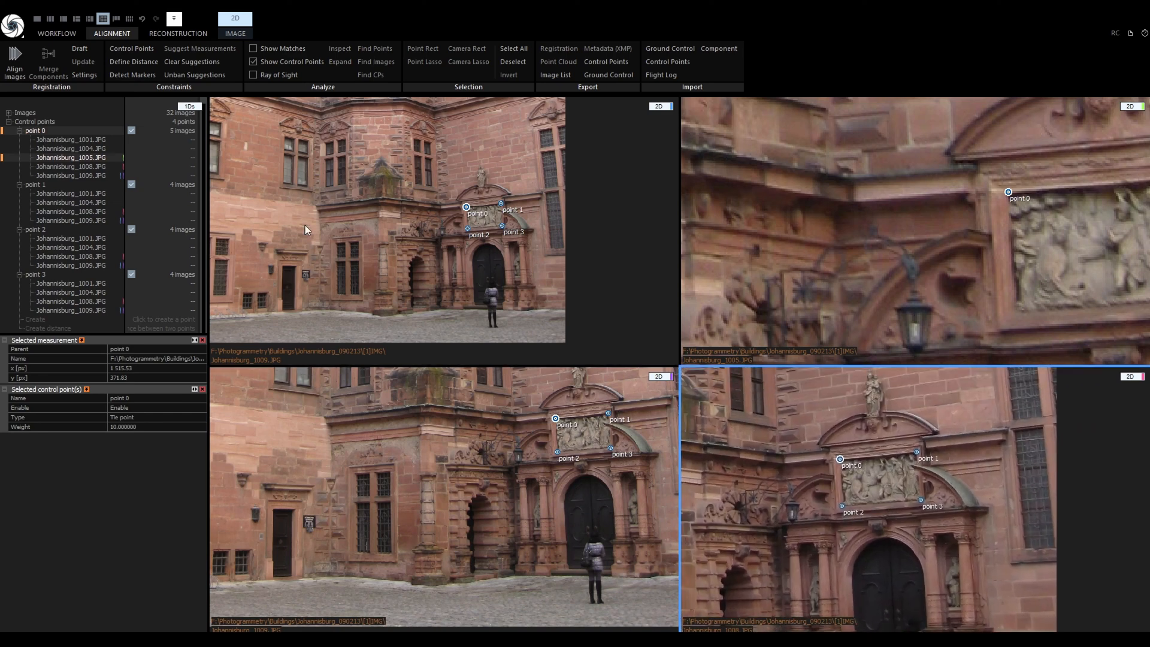
left_click(9, 112)
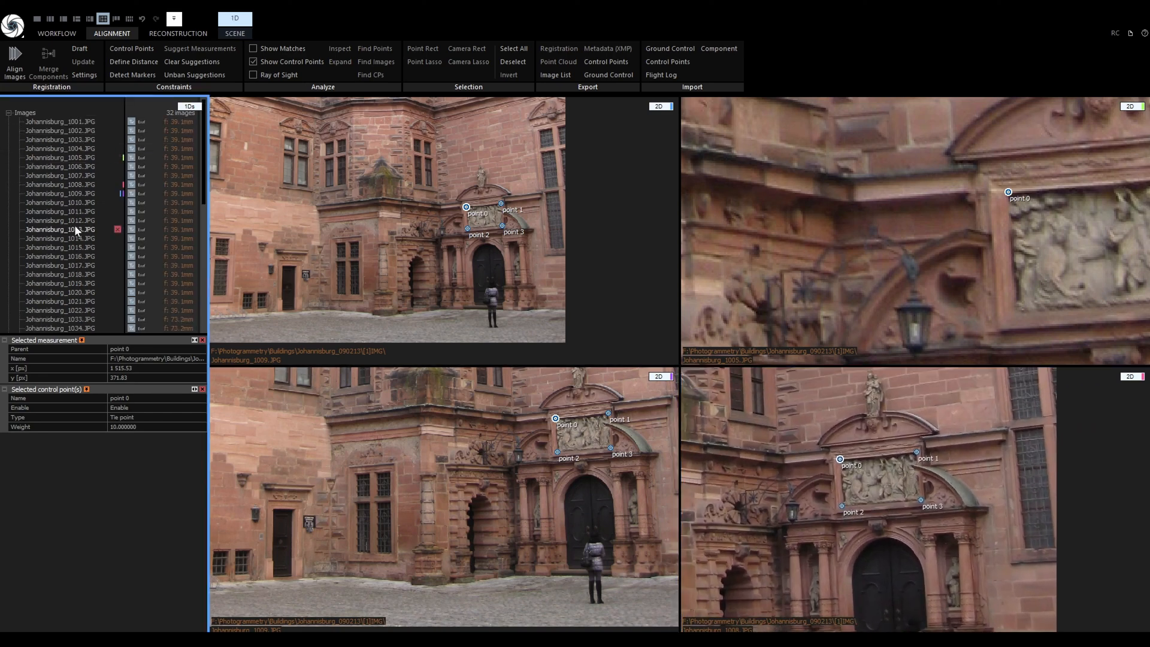
scroll(75, 224, "down", 3)
left_click_drag(70, 256, 357, 246)
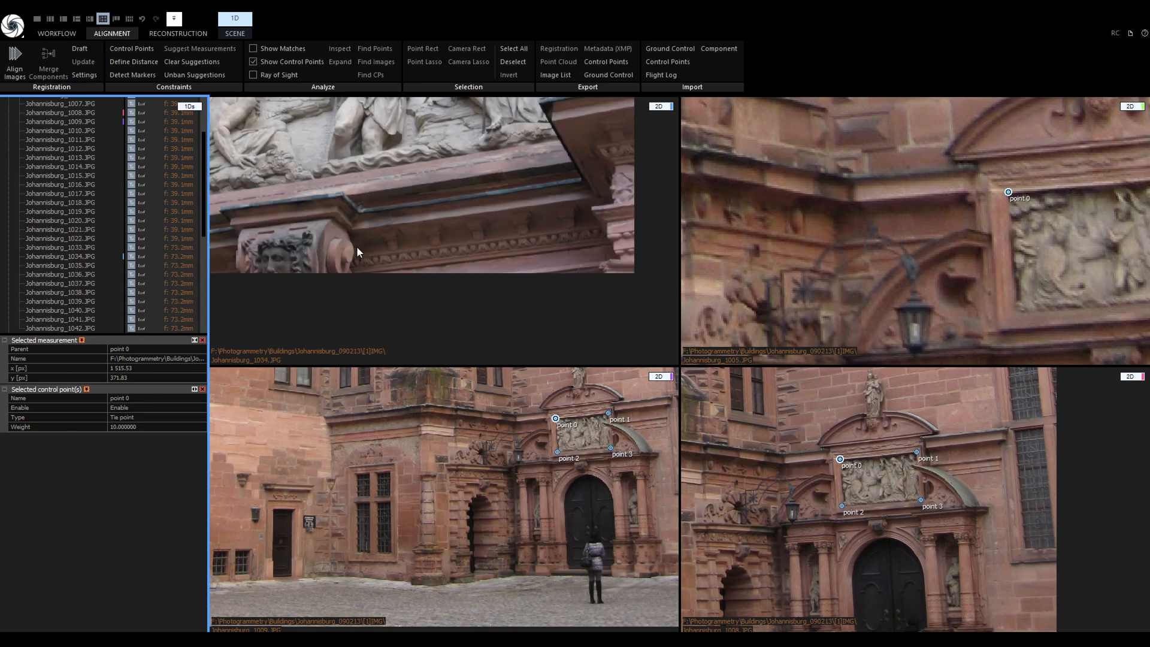
left_click_drag(60, 265, 723, 261)
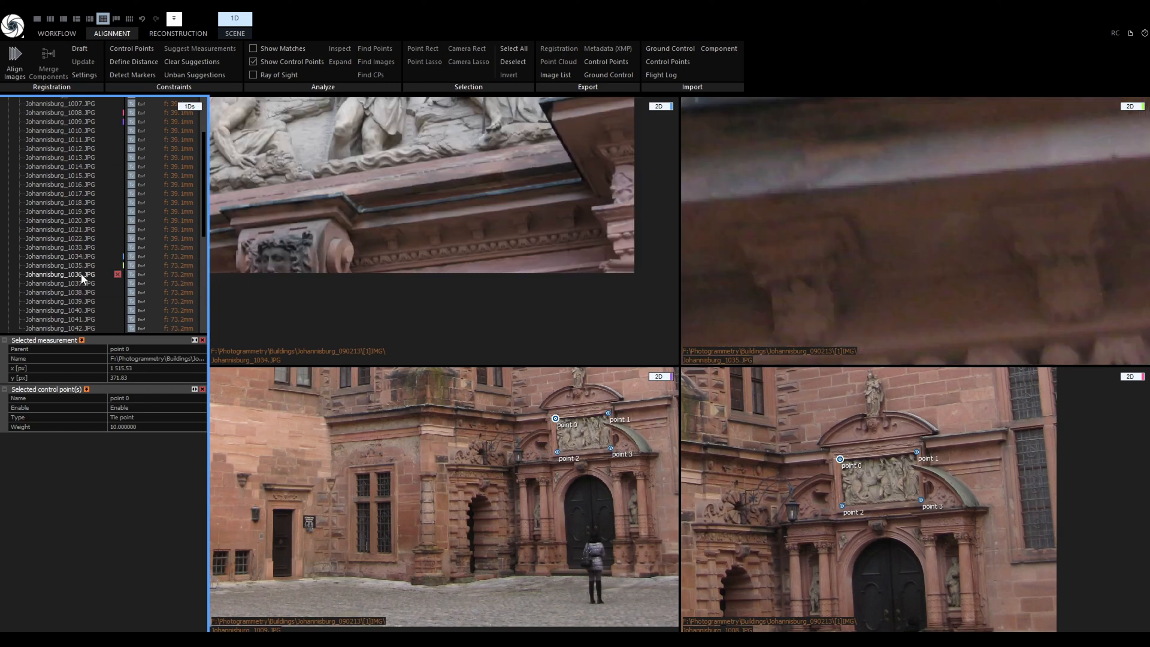
left_click_drag(60, 274, 410, 451)
scroll(484, 292, "down", 5)
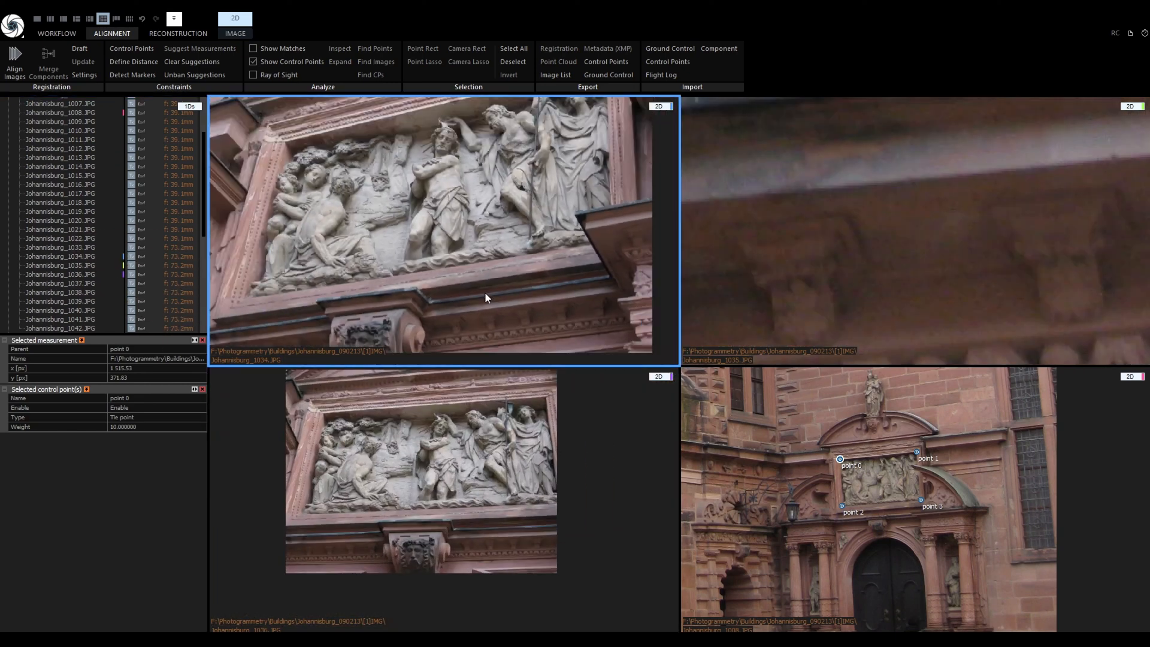
scroll(879, 252, "down", 5)
scroll(926, 245, "down", 2)
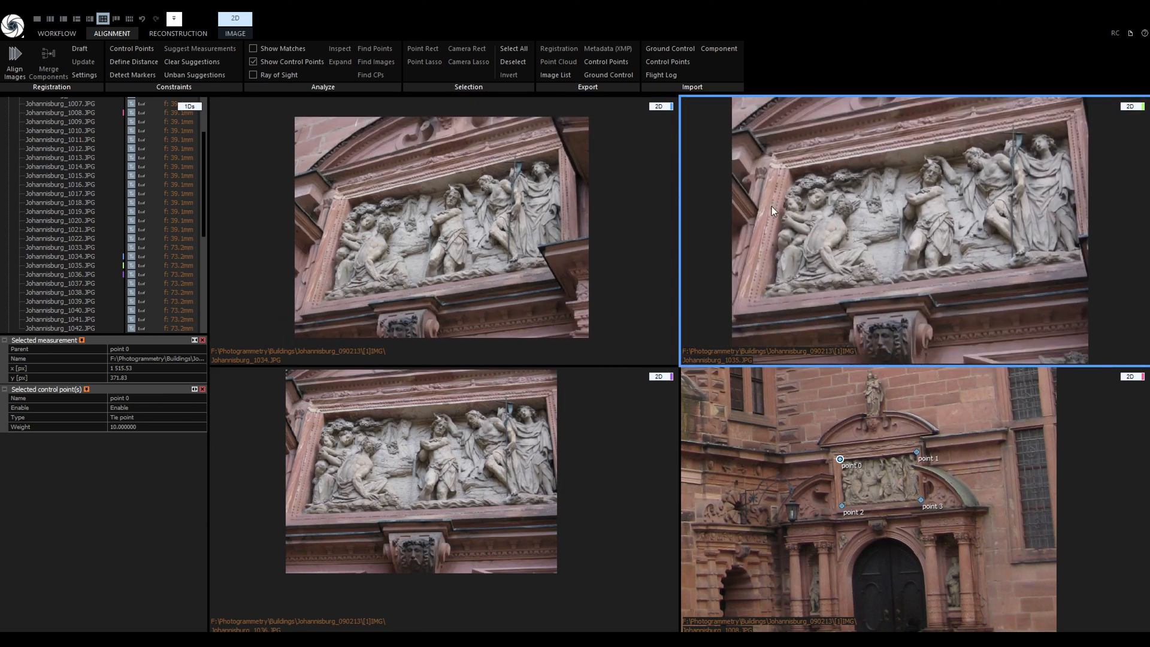
Restart control point placement and mark the relief's existing upper-left corner point in Johannisburg_1034, Johannisburg_1035 and Johannisburg_1036.
left_click(132, 49)
left_click(841, 459)
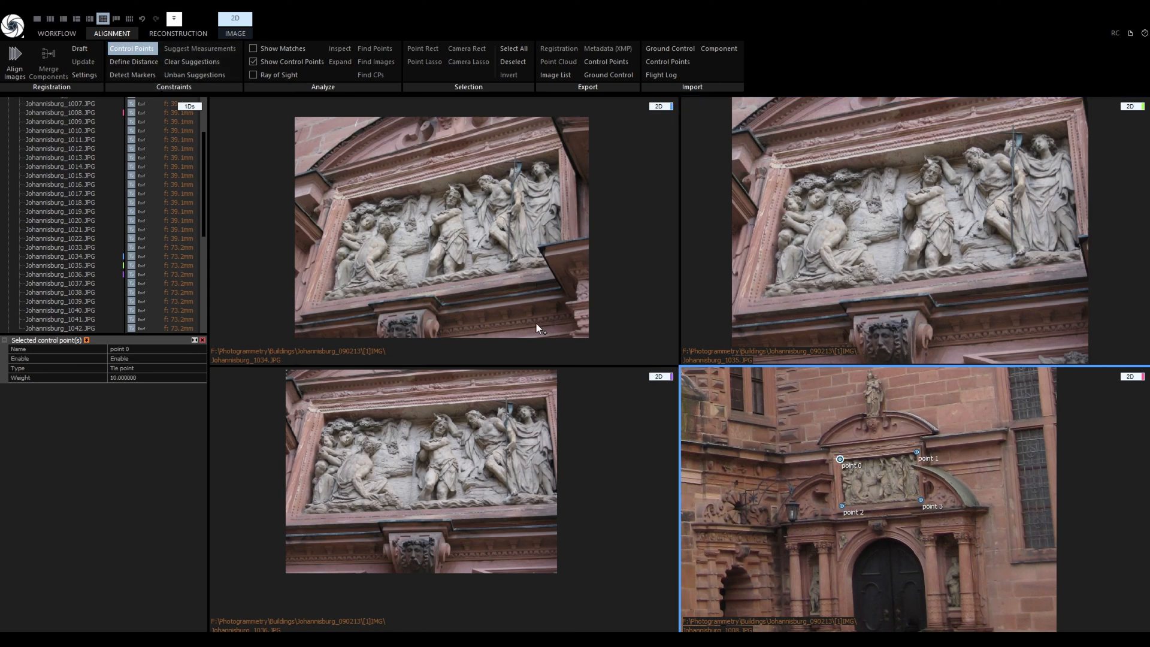
left_click_drag(350, 204, 442, 231)
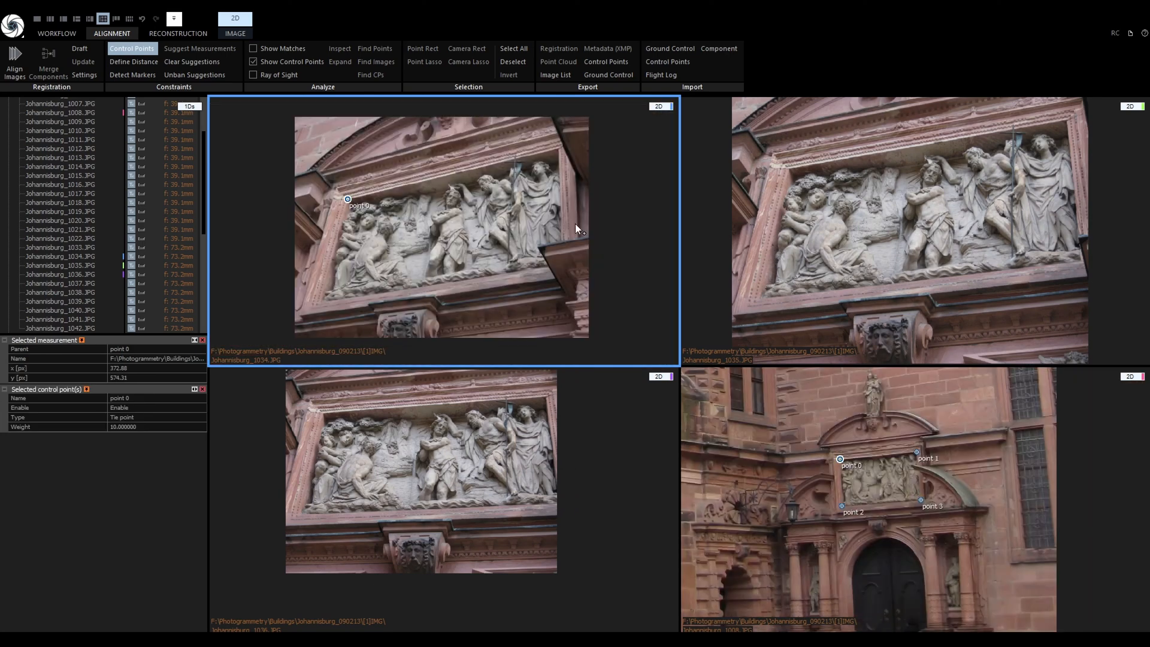
left_click_drag(789, 173, 789, 170)
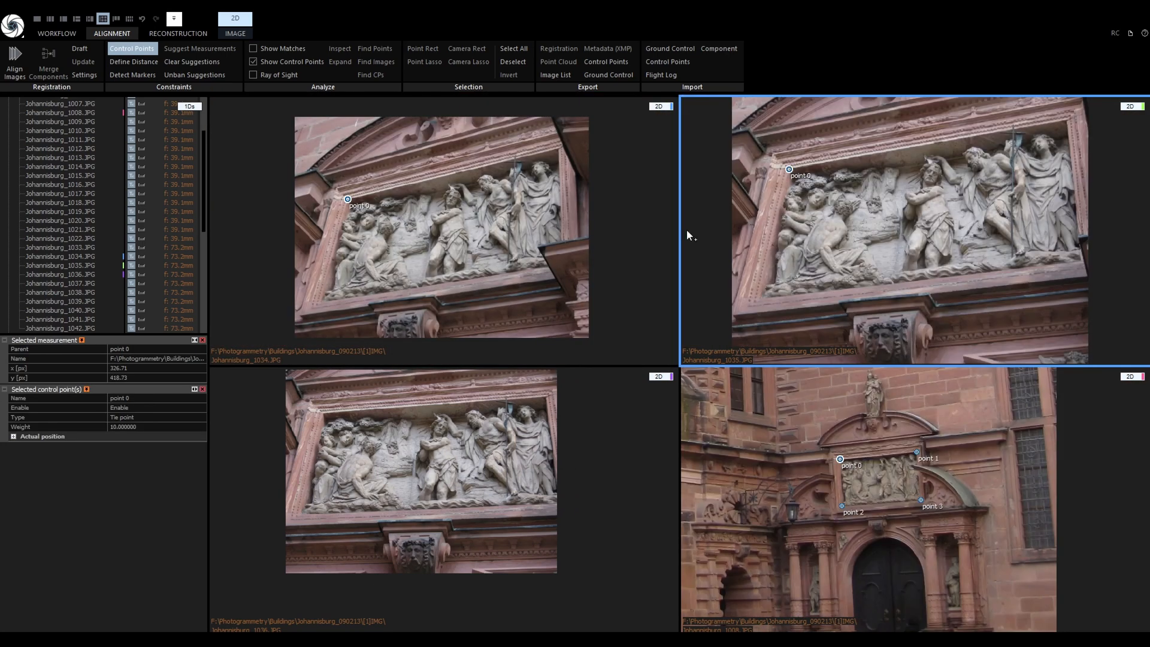
left_click_drag(324, 413, 322, 412)
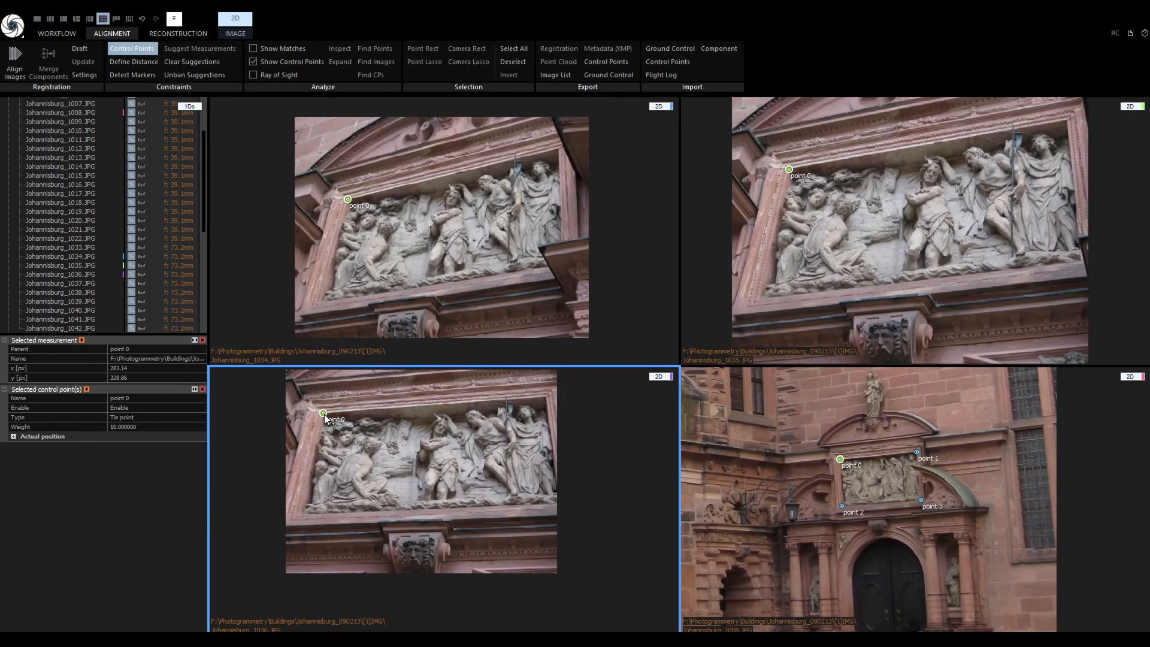
Mark the relief's existing lower-left corner point in the three close-up images Johannisburg_1034, Johannisburg_1035 and Johannisburg_1036.
left_click(841, 506)
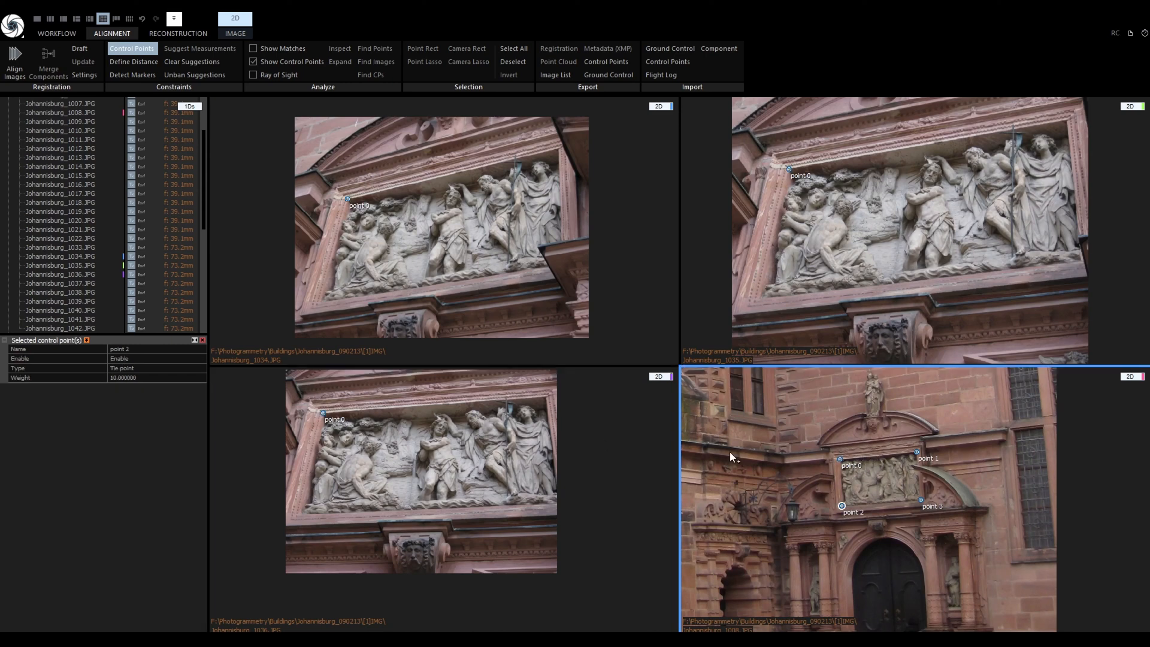
left_click_drag(322, 304, 320, 302)
left_click_drag(762, 305, 765, 305)
left_click_drag(303, 515, 303, 515)
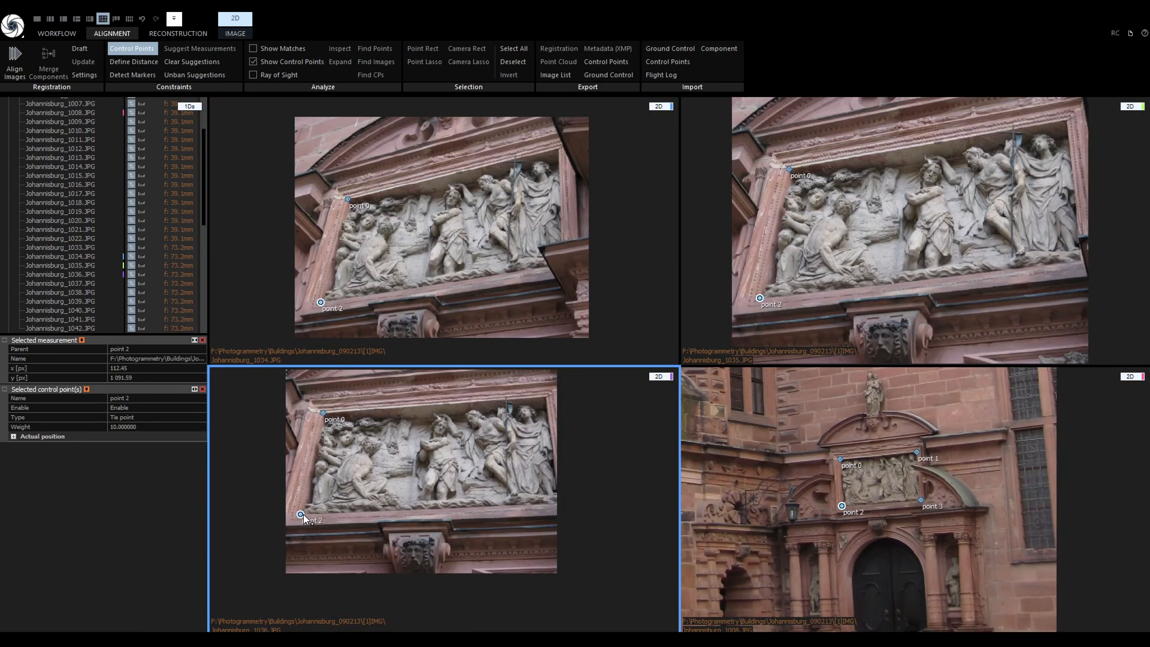
Mark the relief's existing upper-right corner point in Johannisburg_1034, Johannisburg_1035 and Johannisburg_1036.
left_click(915, 452)
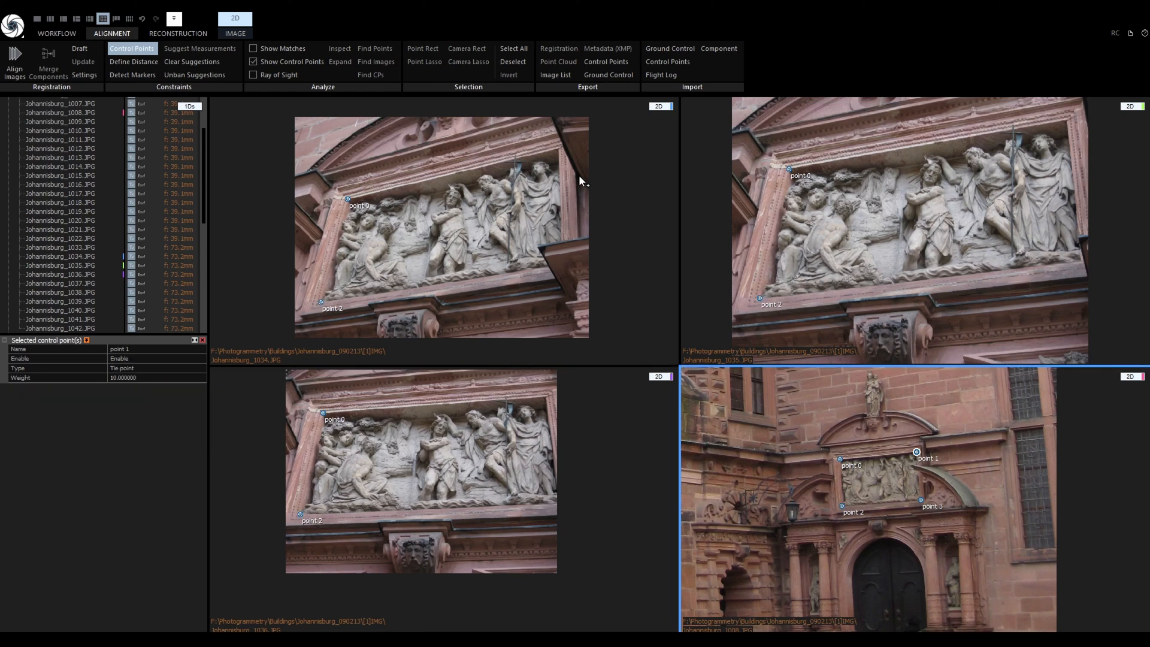
left_click_drag(579, 180, 561, 149)
left_click_drag(1072, 127, 1068, 123)
left_click_drag(548, 395, 546, 396)
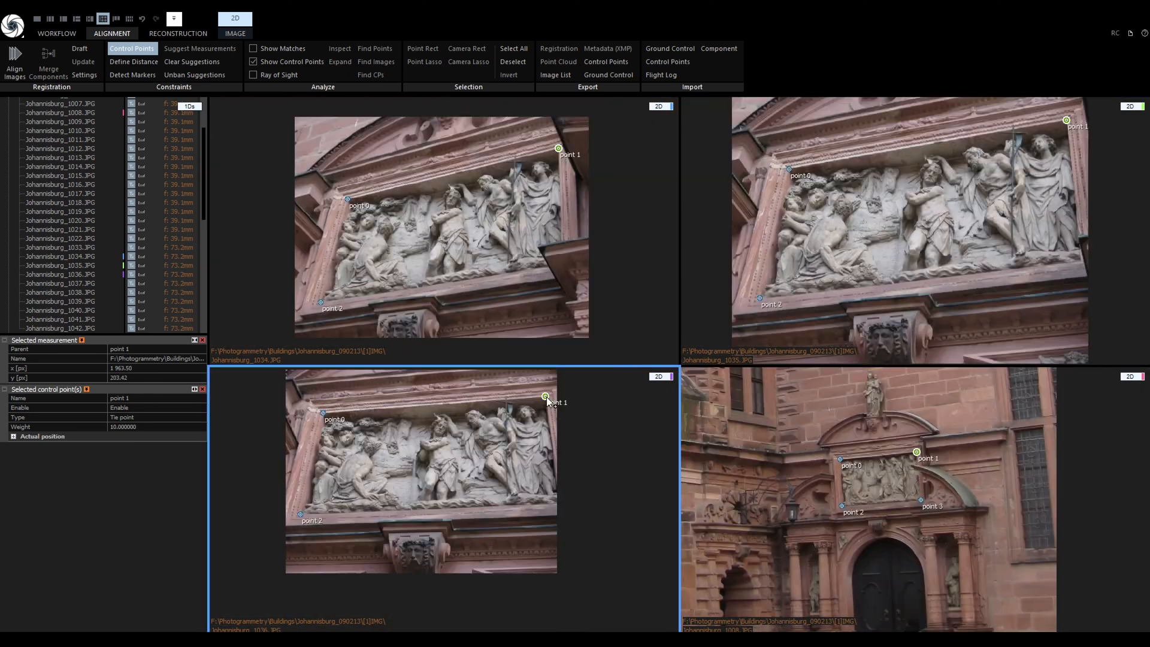
Select the relief's lower-right control point and check close-up images Johannisburg_1033 to Johannisburg_1041 in the blue view for that corner.
left_click(920, 500)
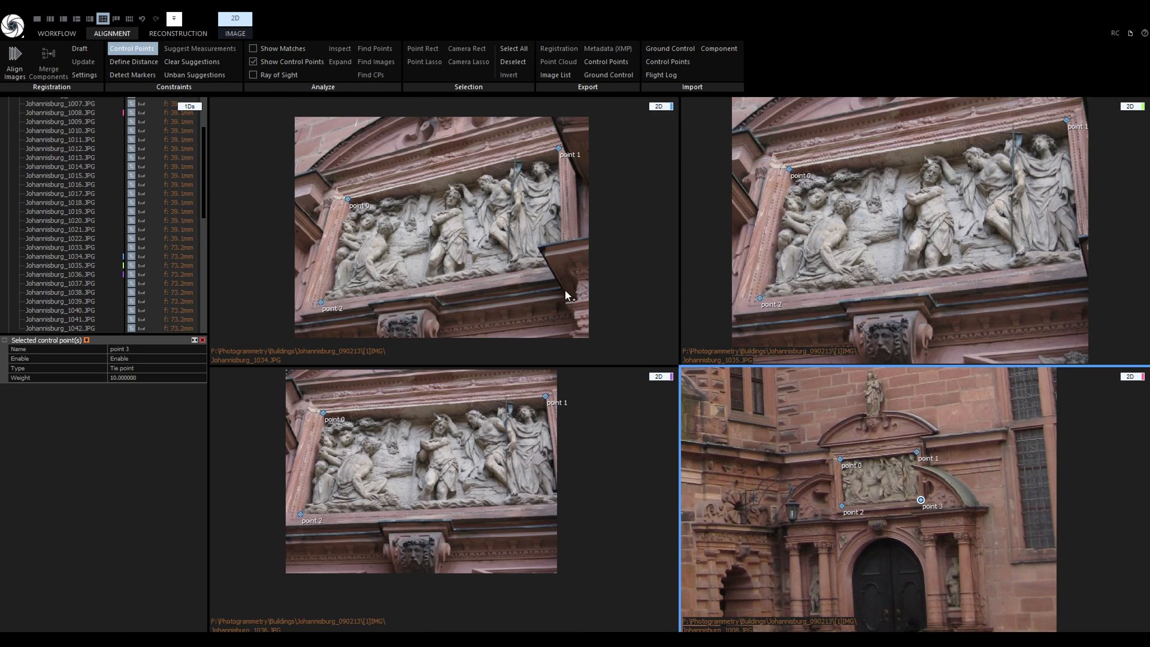
left_click(619, 299)
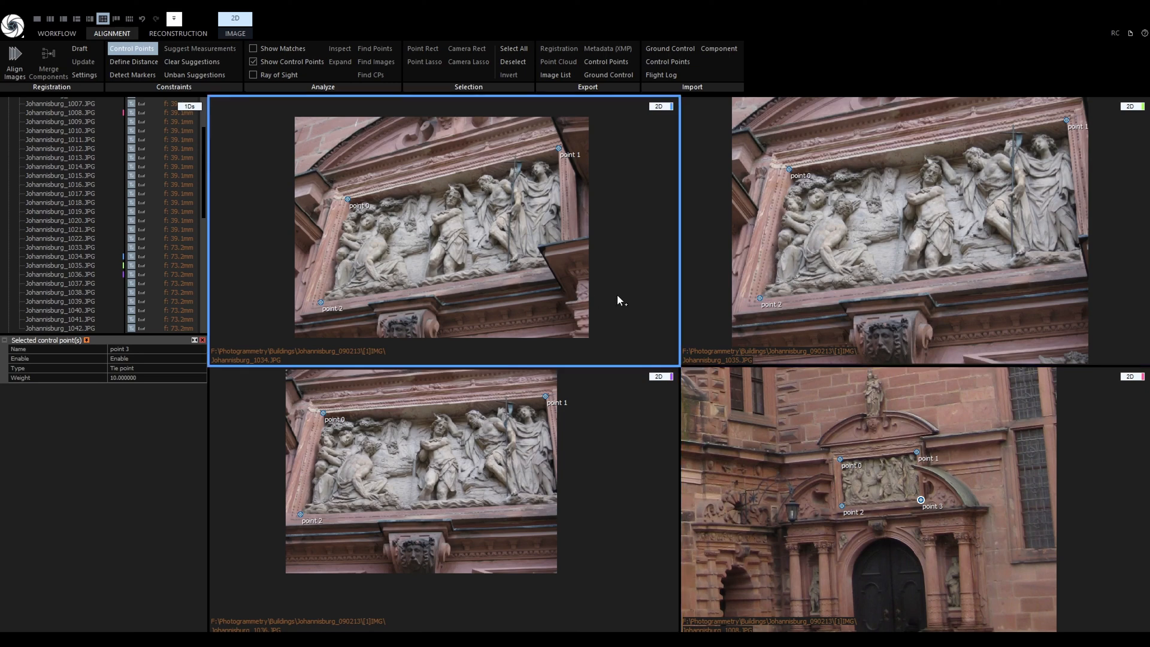
key("Page_Down")
key("Page_Down")
key("Page_Down")
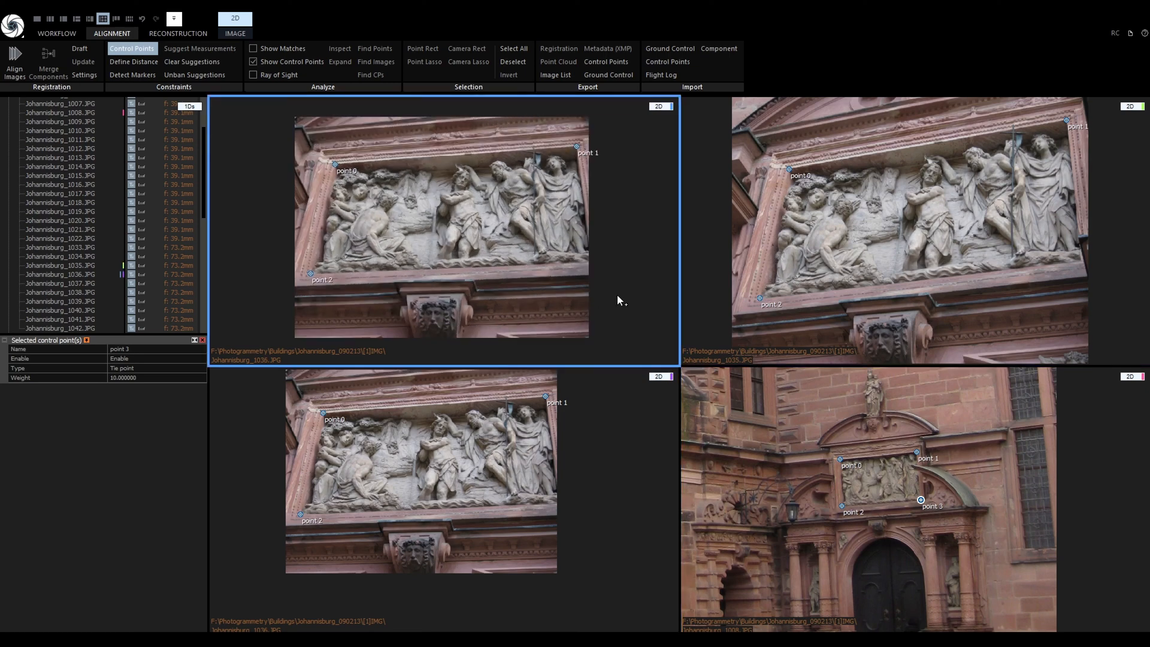
key("Page_Down")
key("Page_Down")
key("Page_Down")
key("Page_Down")
key("Page_Down")
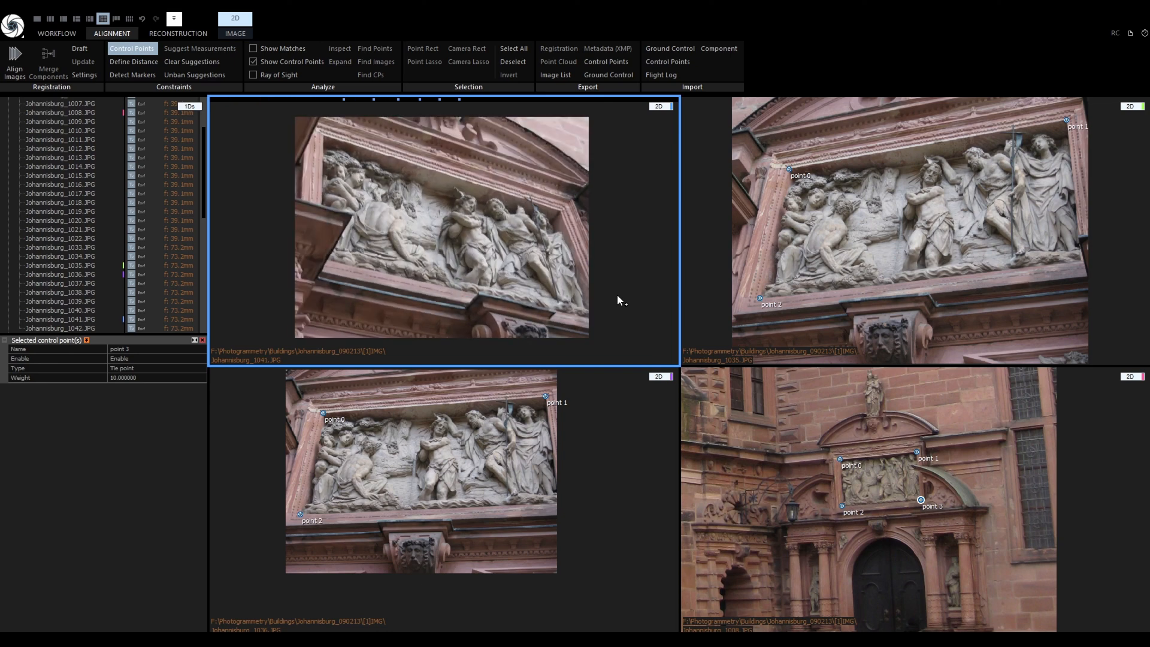
key("Page_Up")
key("Page_Up")
key("Page_Up")
key("Page_Up")
key("Page_Up")
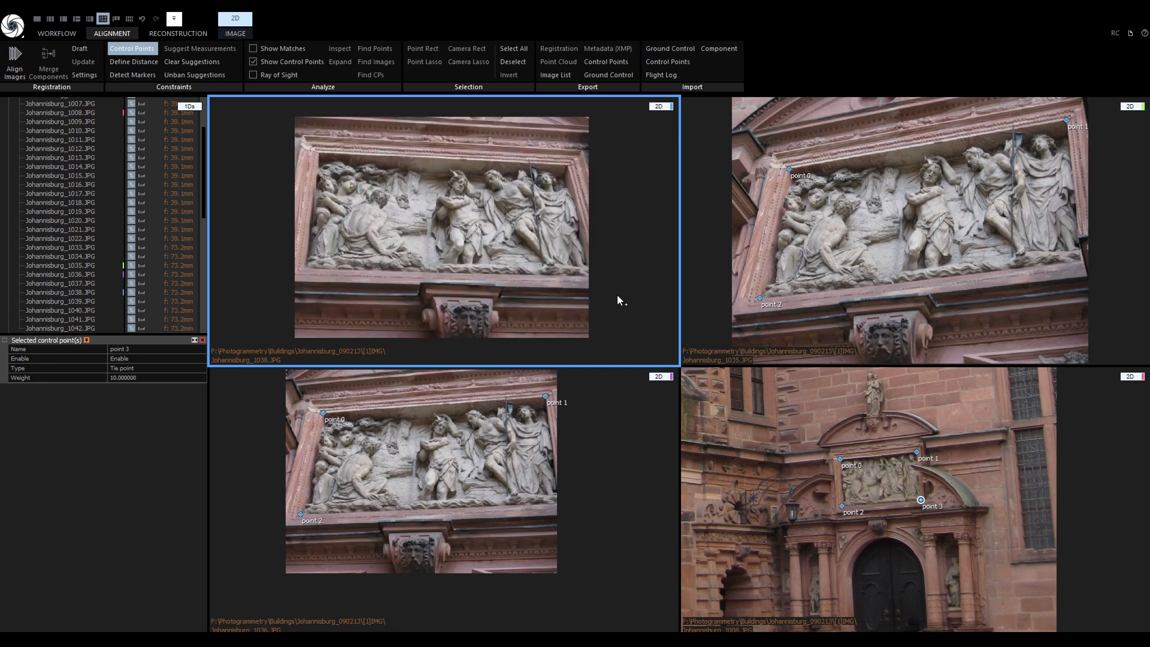
key("Page_Up")
key("Page_Up")
key("Page_Up")
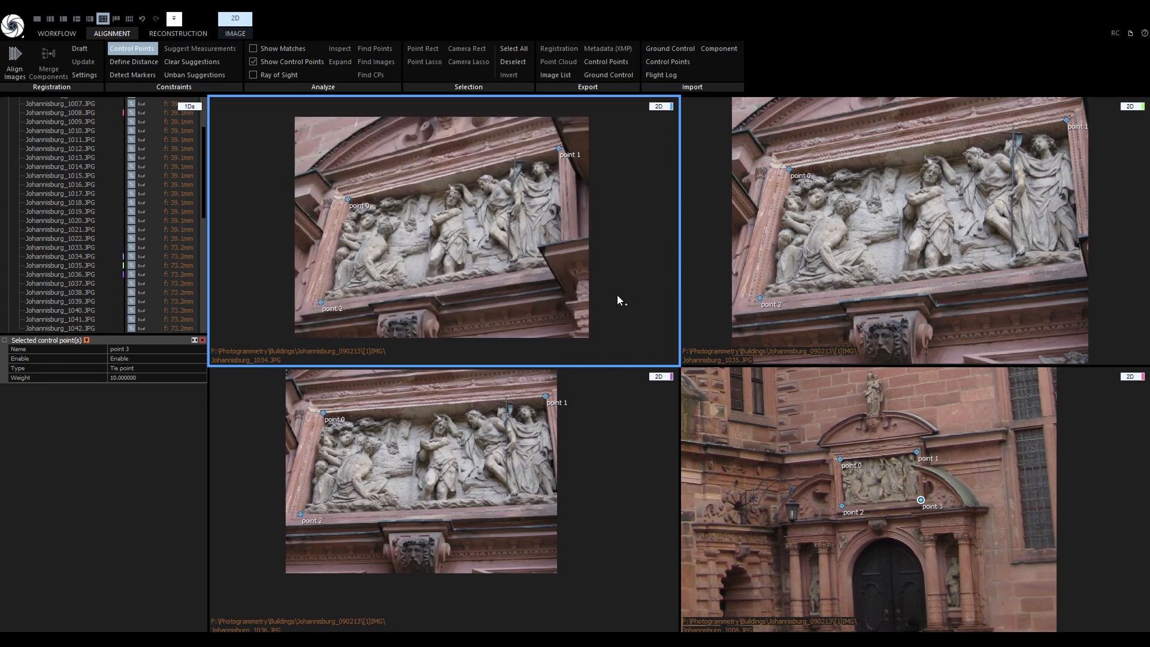
key("Page_Up")
key("Page_Up")
key("Page_Down")
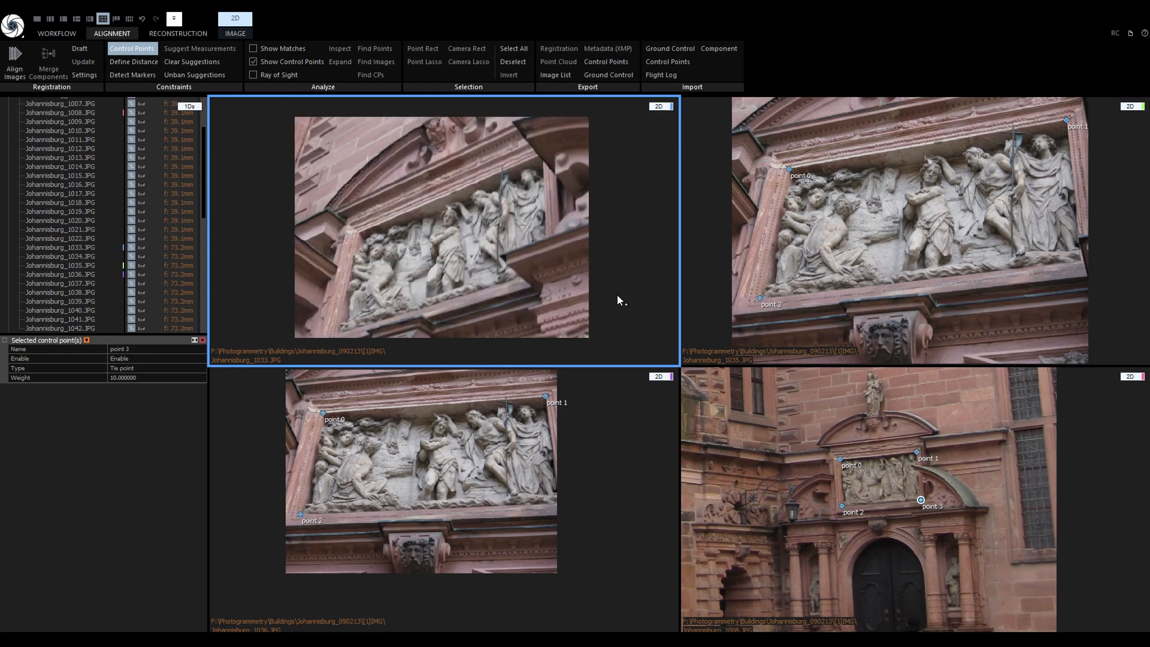
key("Page_Down")
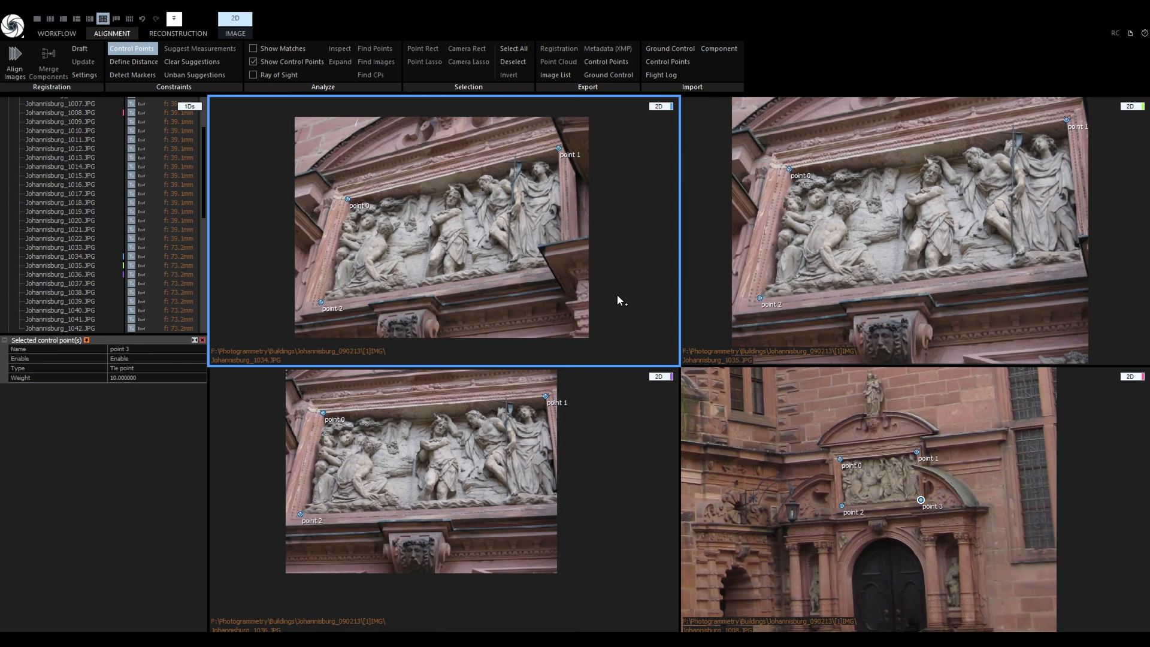
End control point placement, align the images again with the marked points, and view the resulting point cloud from above.
key("Escape")
left_click(15, 65)
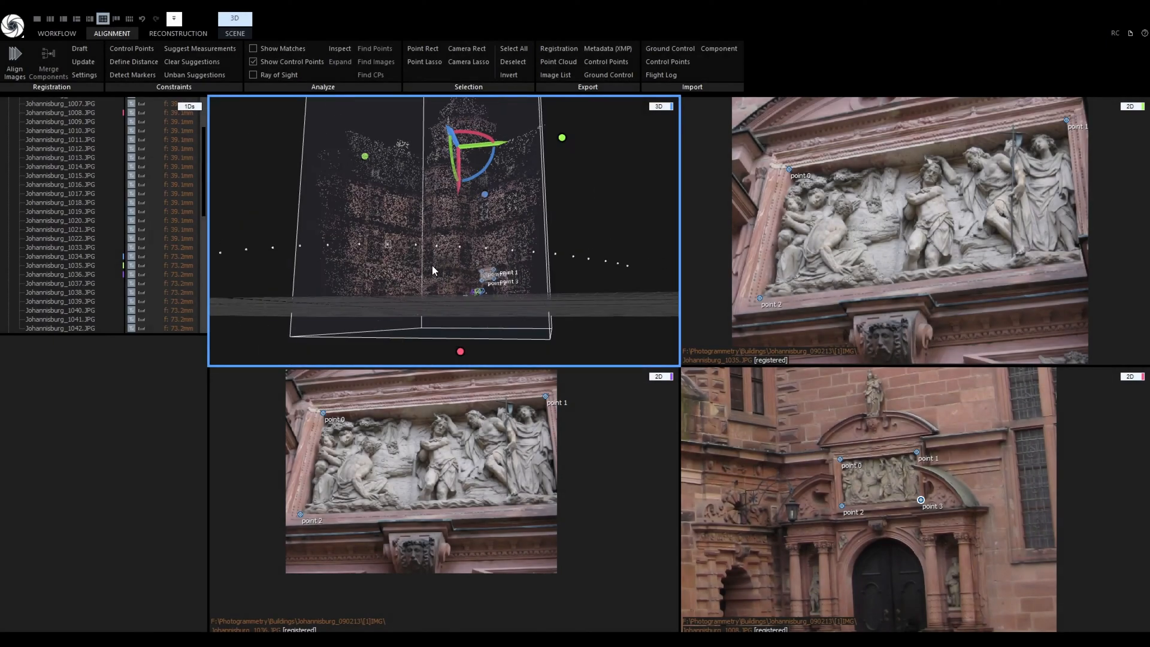
left_click_drag(485, 239, 423, 256)
scroll(66, 183, "up", 3)
Collapse the image list and the measurement lists of point 0, point 1, point 2 and point 3.
left_click(9, 120)
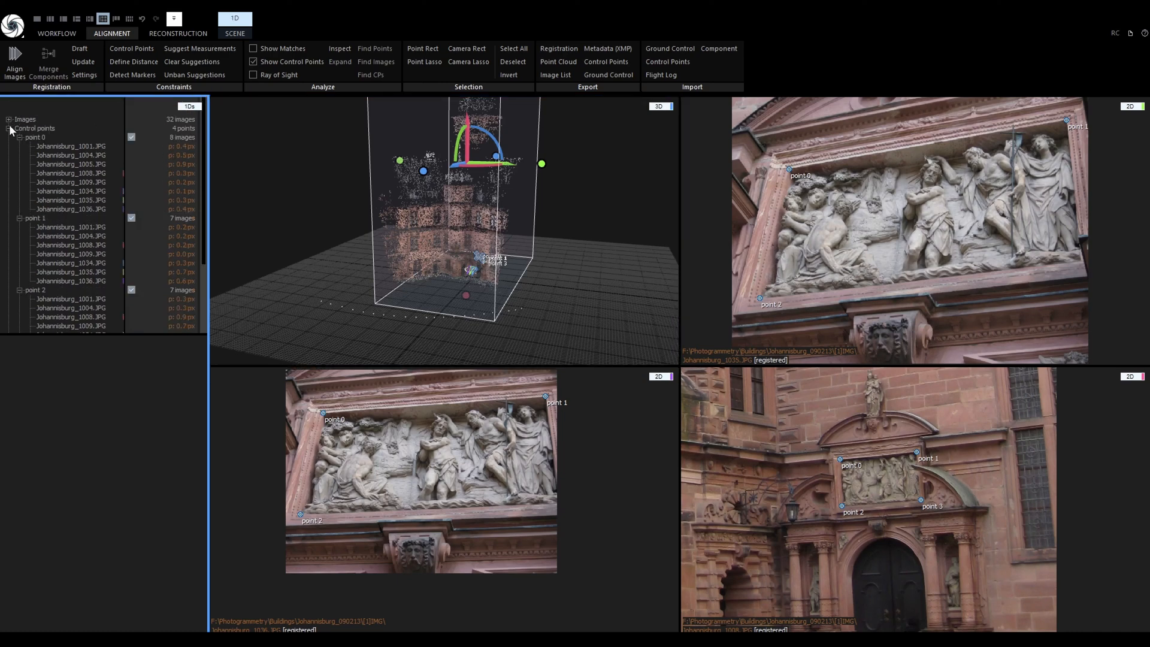
left_click(21, 139)
left_click(20, 147)
left_click(20, 155)
left_click(20, 164)
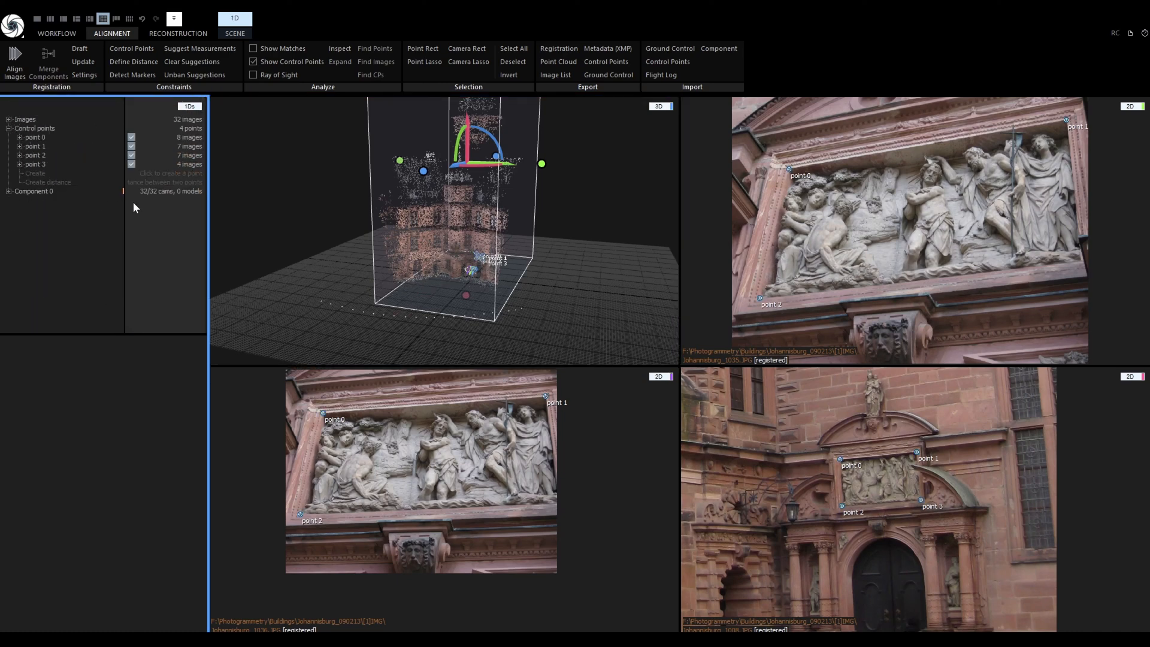
Switch to the layout with one large 3D view and inspect the merged point cloud around the relief's control points.
key("alt+3")
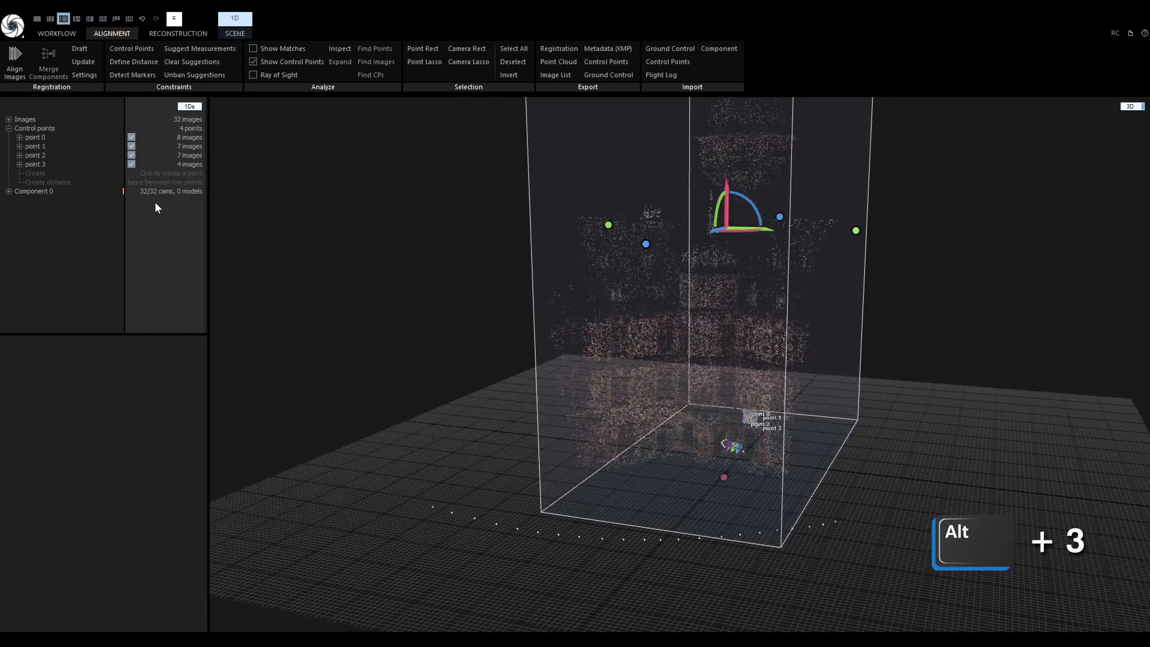
scroll(775, 435, "up", 5)
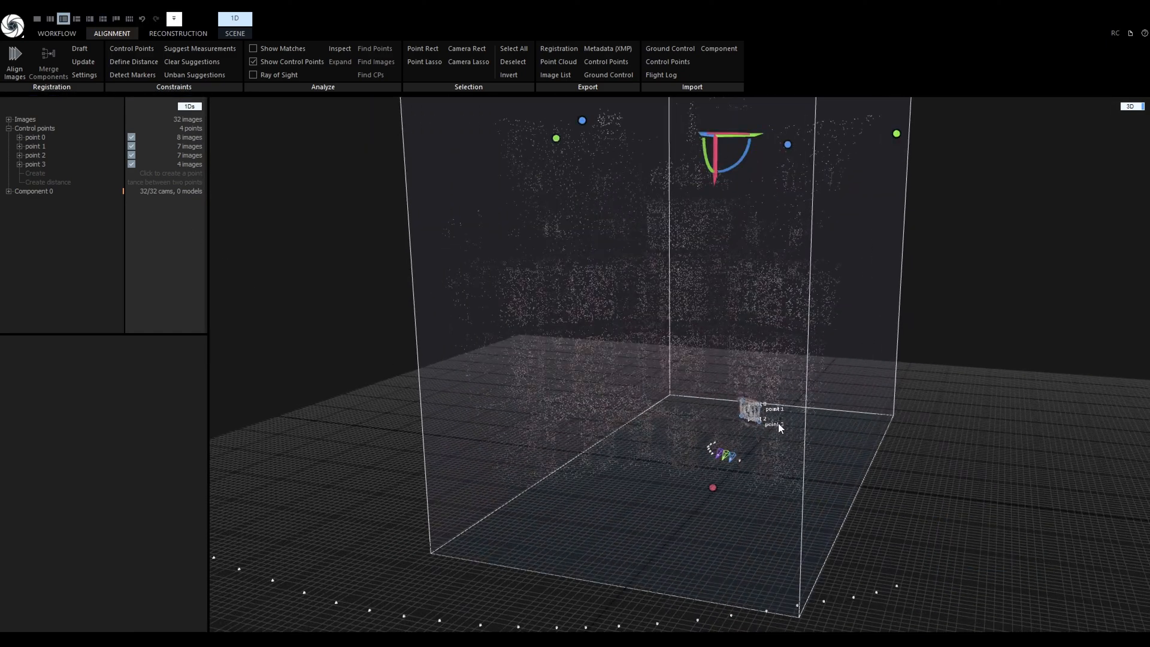
left_click_drag(598, 436, 710, 430)
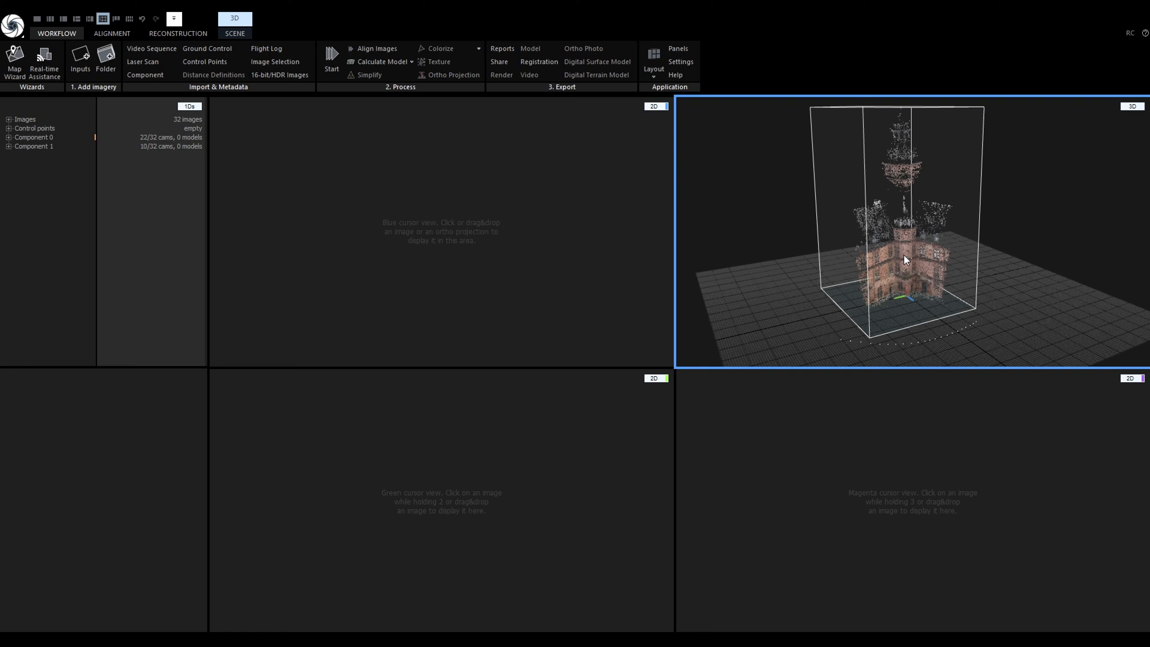
Start control point placement in the 3D view of Component 0 and preview the images matching different targets on the castle.
key("F3")
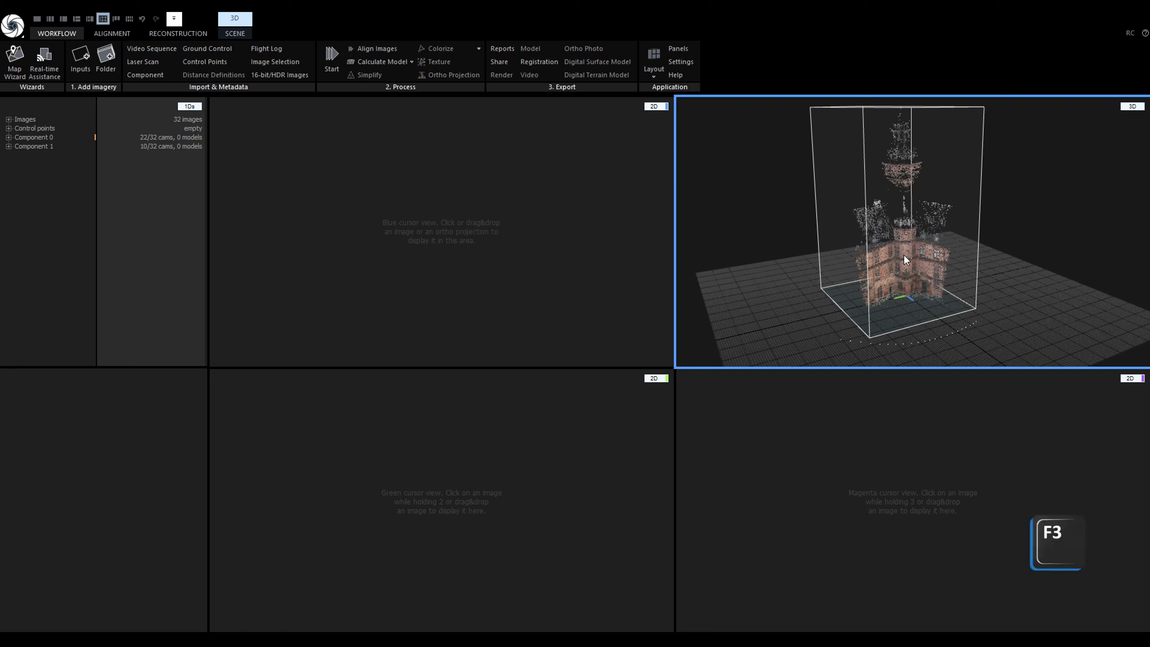
key("F3")
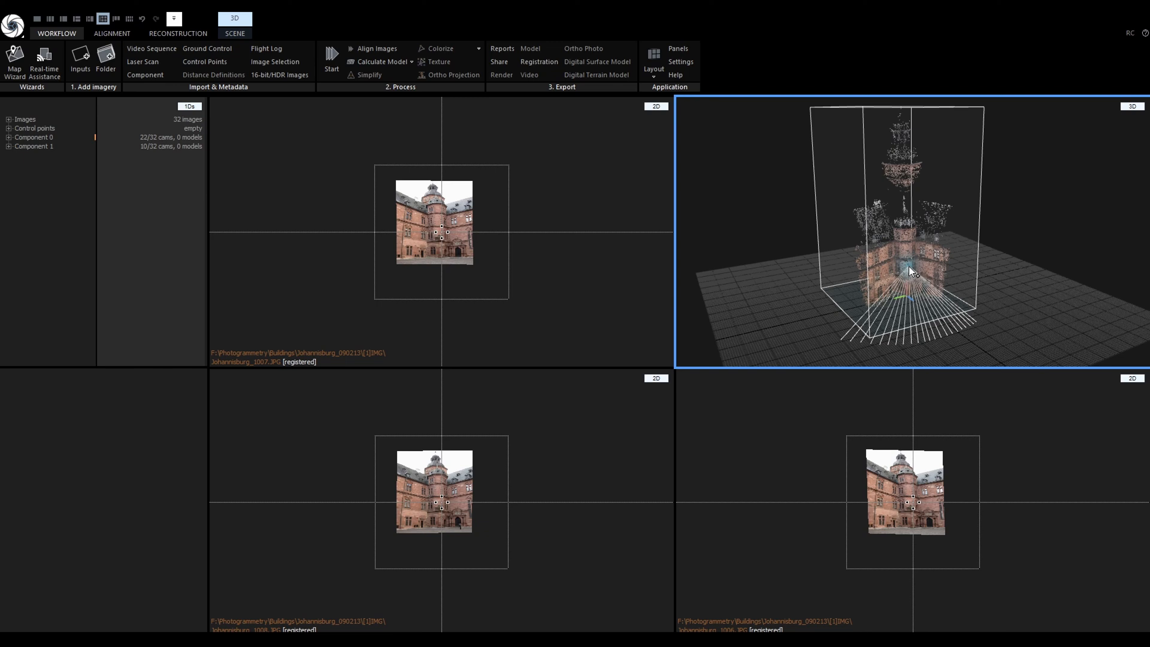
left_click_drag(908, 266, 852, 158)
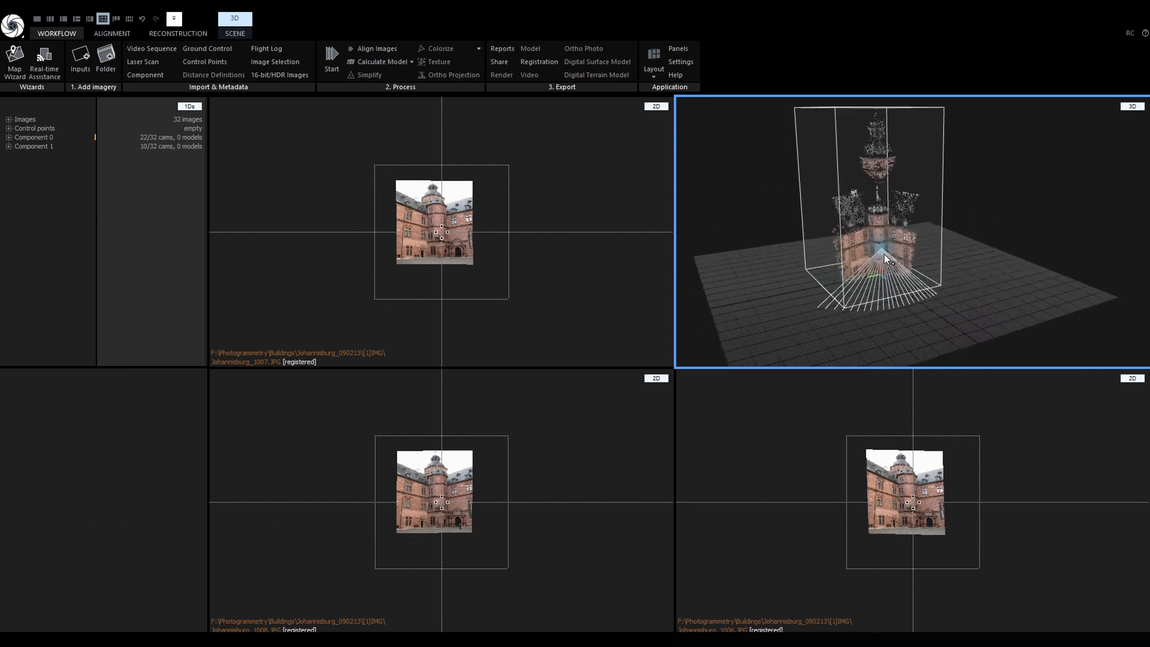
left_click_drag(873, 251, 900, 267, "ctrl")
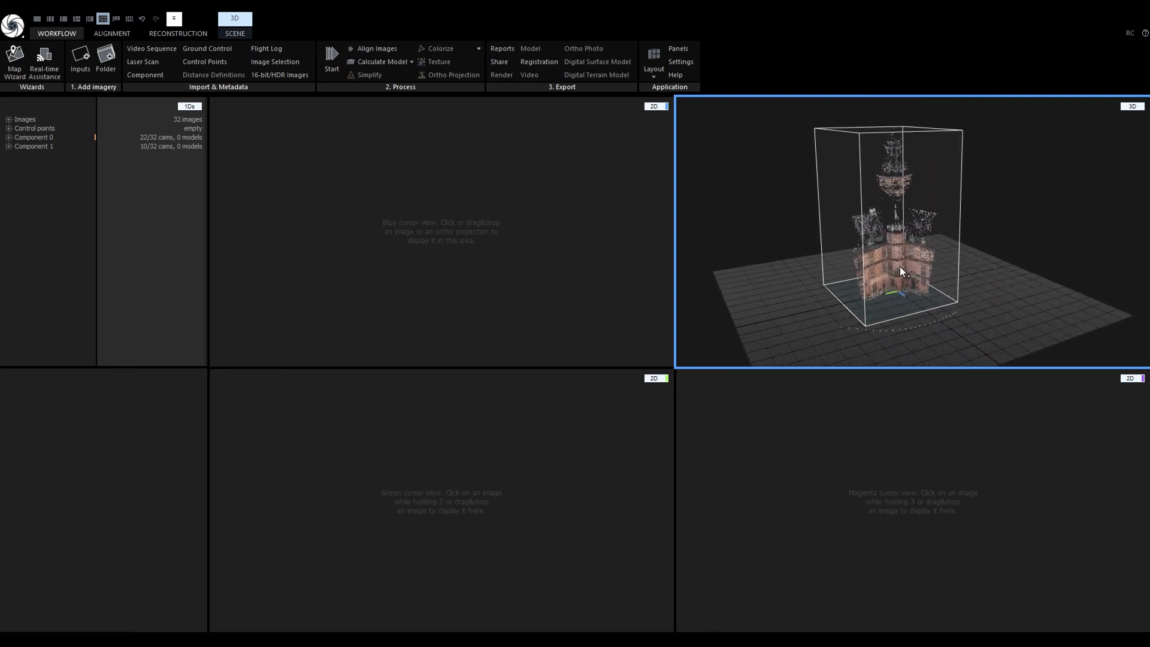
left_click(899, 267)
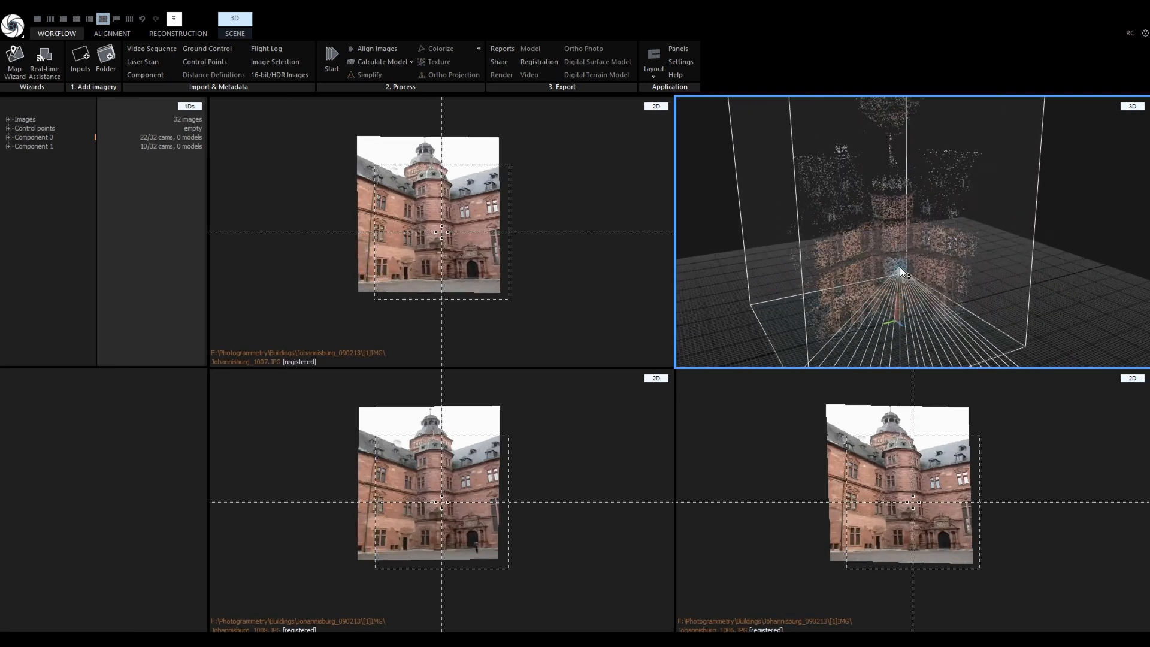
scroll(899, 267, "up", 1)
scroll(900, 267, "down", 8)
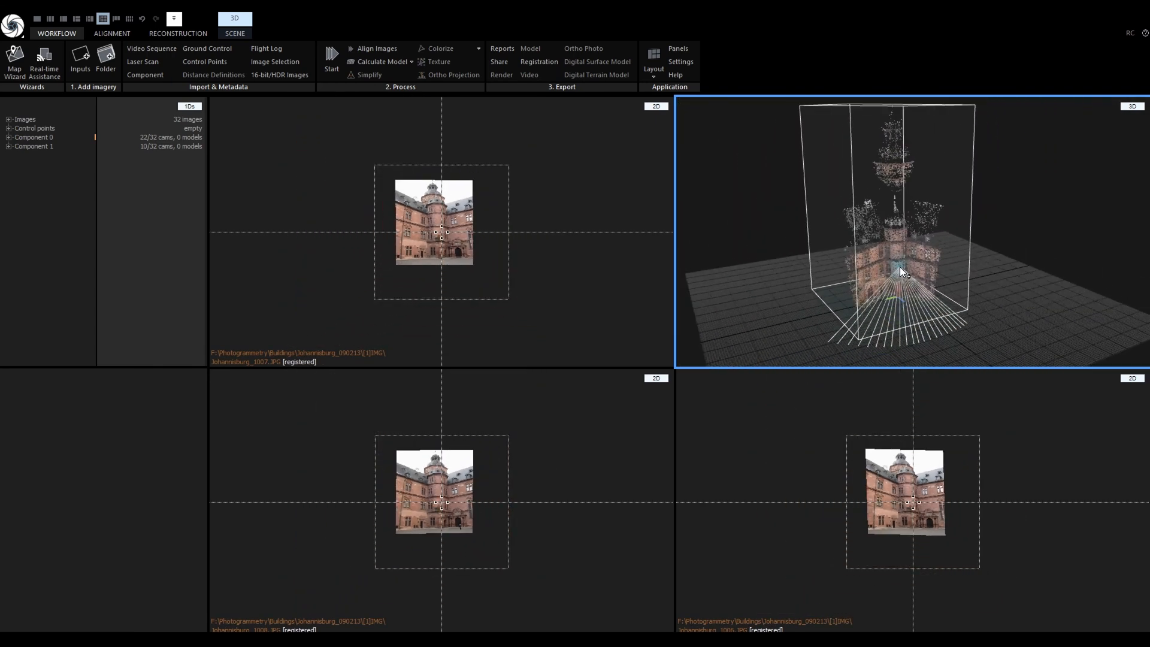
right_click_drag(906, 271, 950, 252)
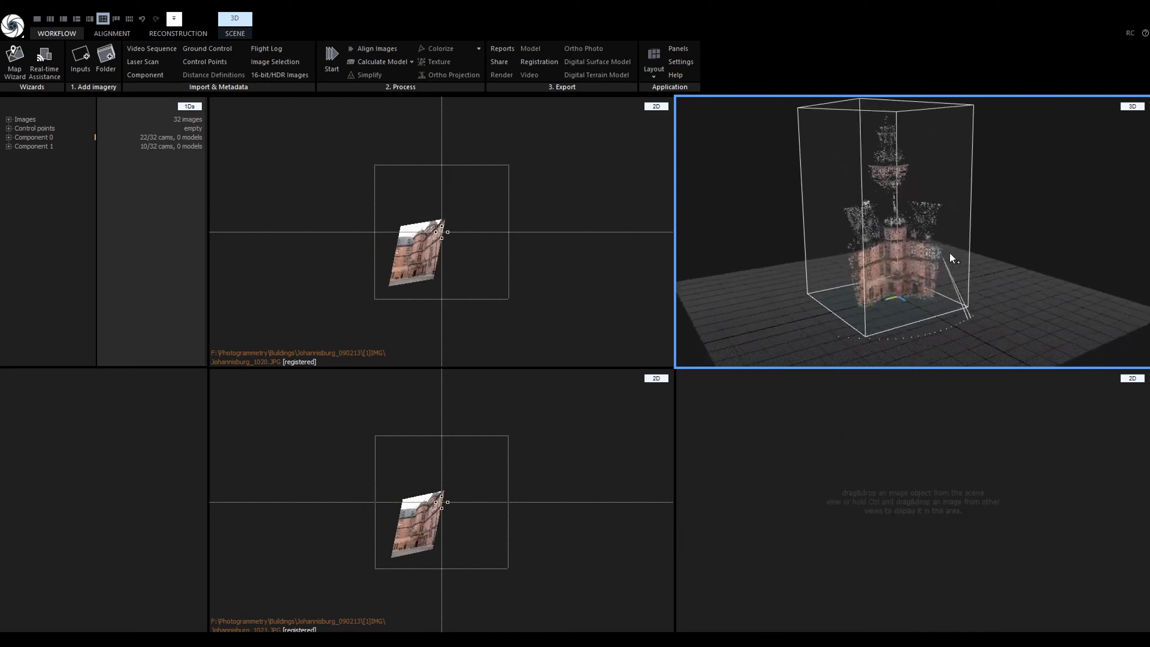
left_click(922, 252)
Set the 3D rotation centre on the upper tower, orbit around it, and reset the centre to its default.
double_click(897, 198)
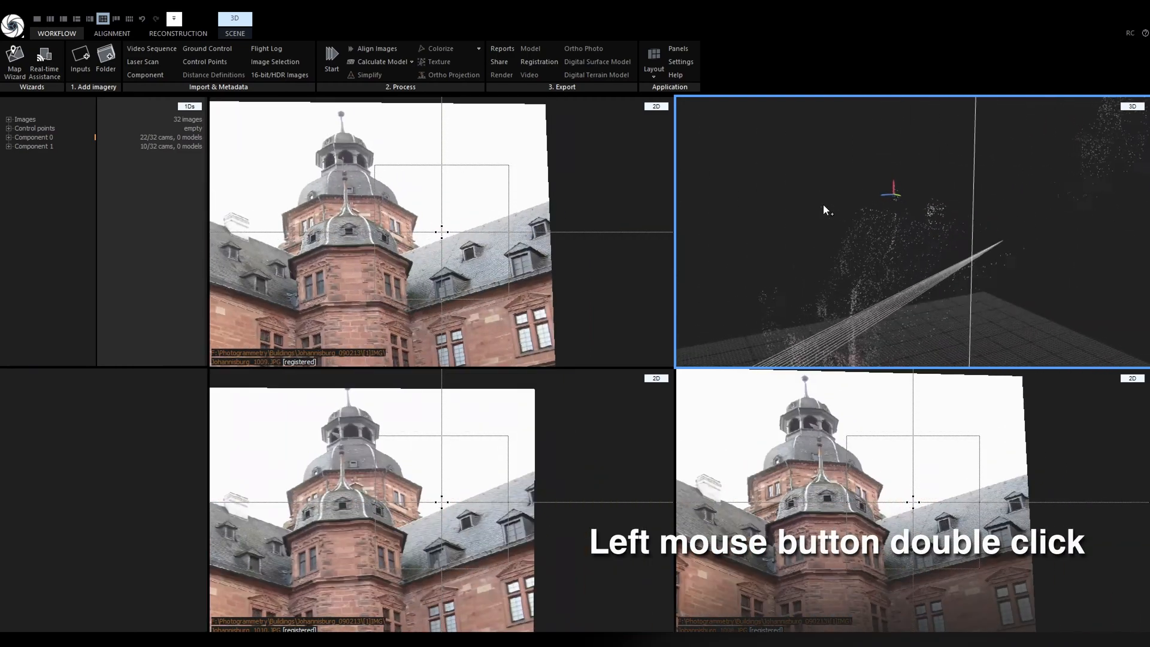
mouse_move(748, 198)
right_mouse_down()
mouse_move(1105, 204)
mouse_move(957, 202)
right_mouse_up()
key("p")
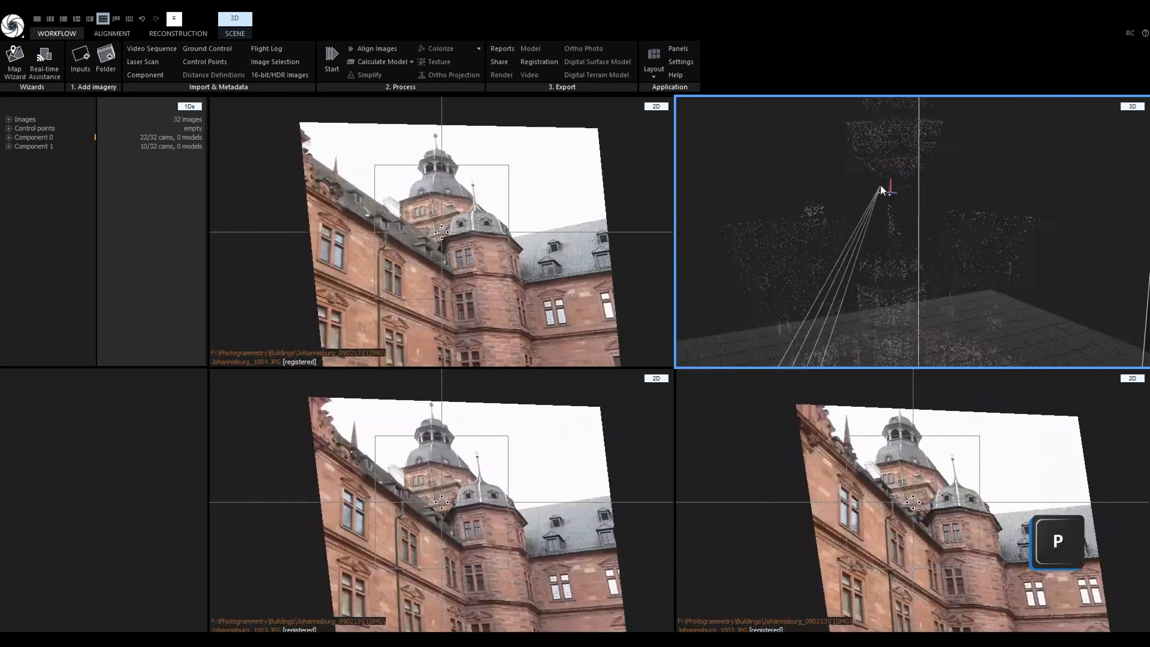
key("p")
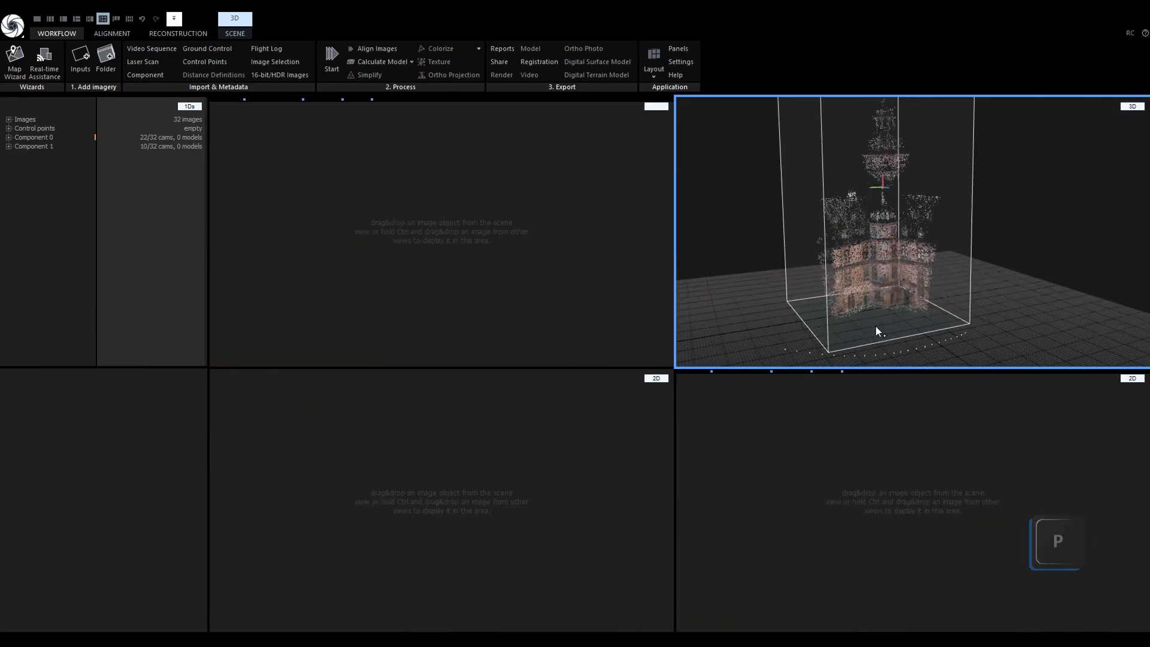
key("p")
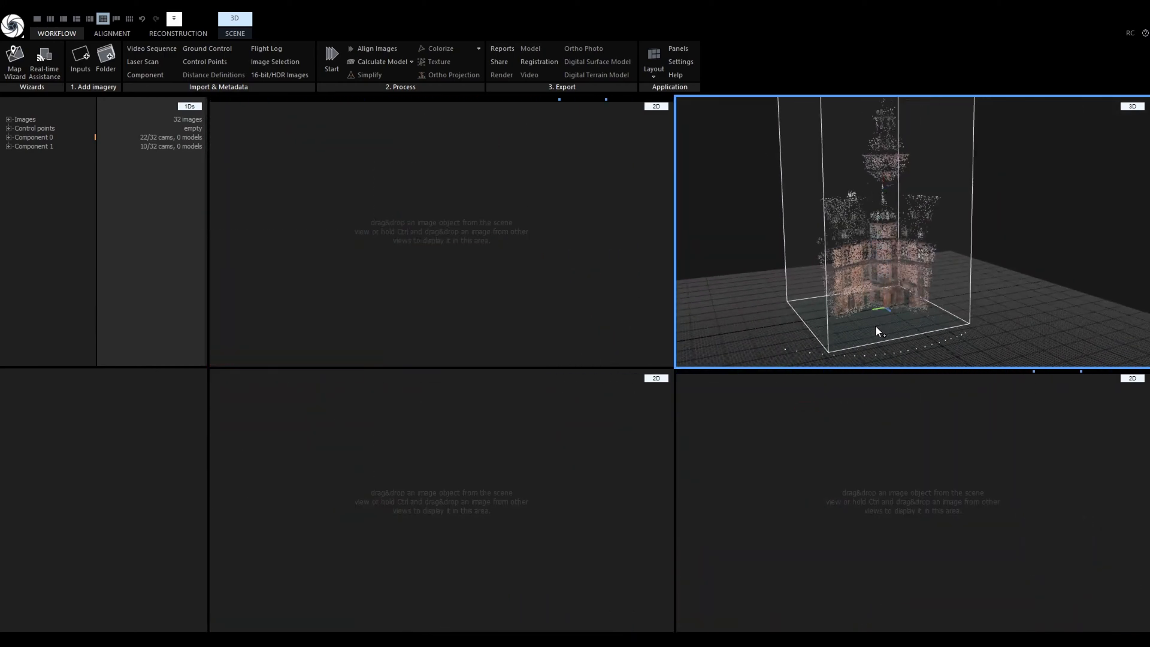
Aim the 3D target at the entrance portal below the relief and check its depth from different viewing angles.
left_click(911, 290)
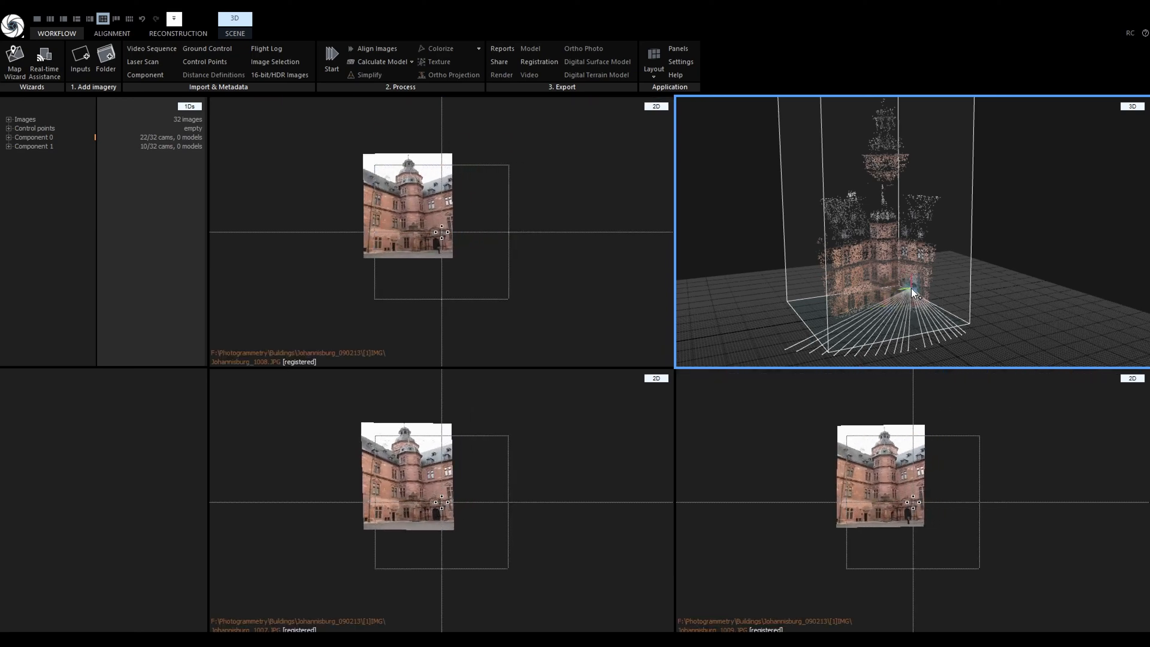
scroll(911, 289, "up", 5)
scroll(908, 294, "up", 5)
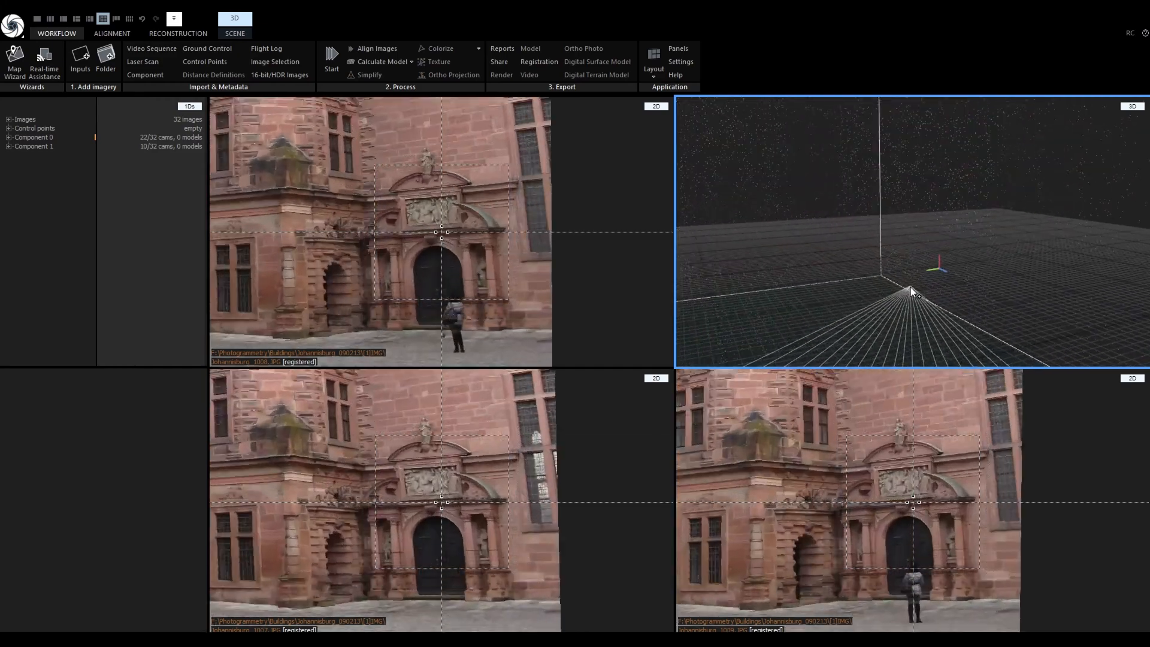
scroll(910, 286, "down", 3)
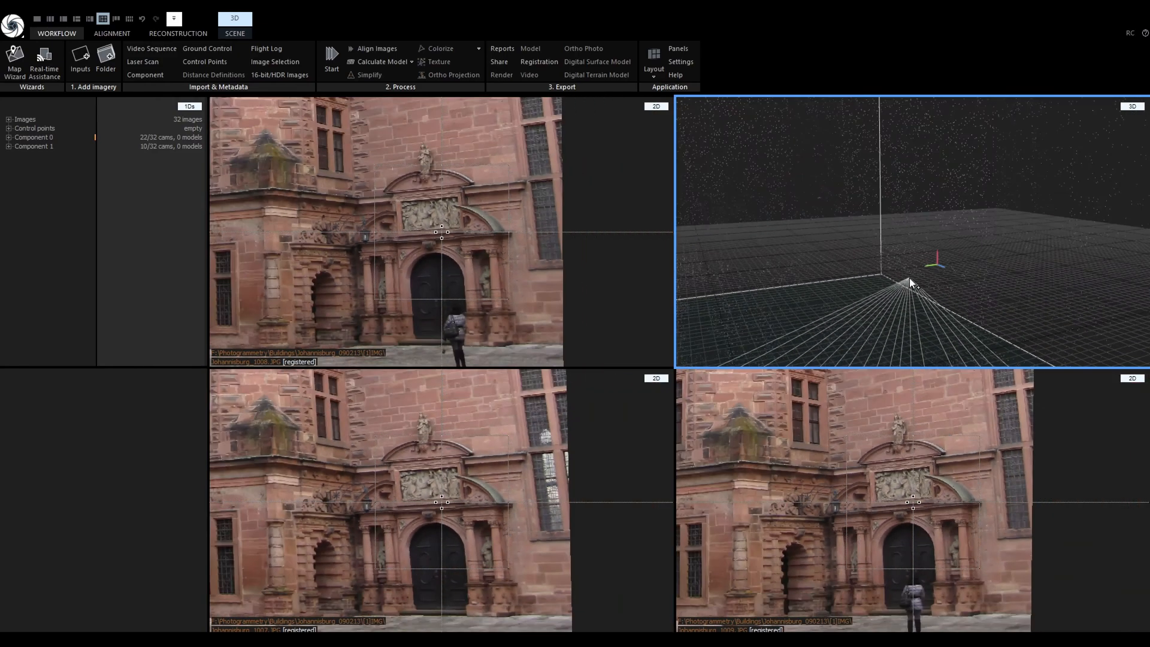
scroll(909, 278, "down", 2)
mouse_move(909, 278)
right_mouse_down()
mouse_move(965, 265)
mouse_move(885, 267)
mouse_move(901, 268)
right_mouse_up()
scroll(897, 264, "down", 5)
scroll(899, 261, "up", 4)
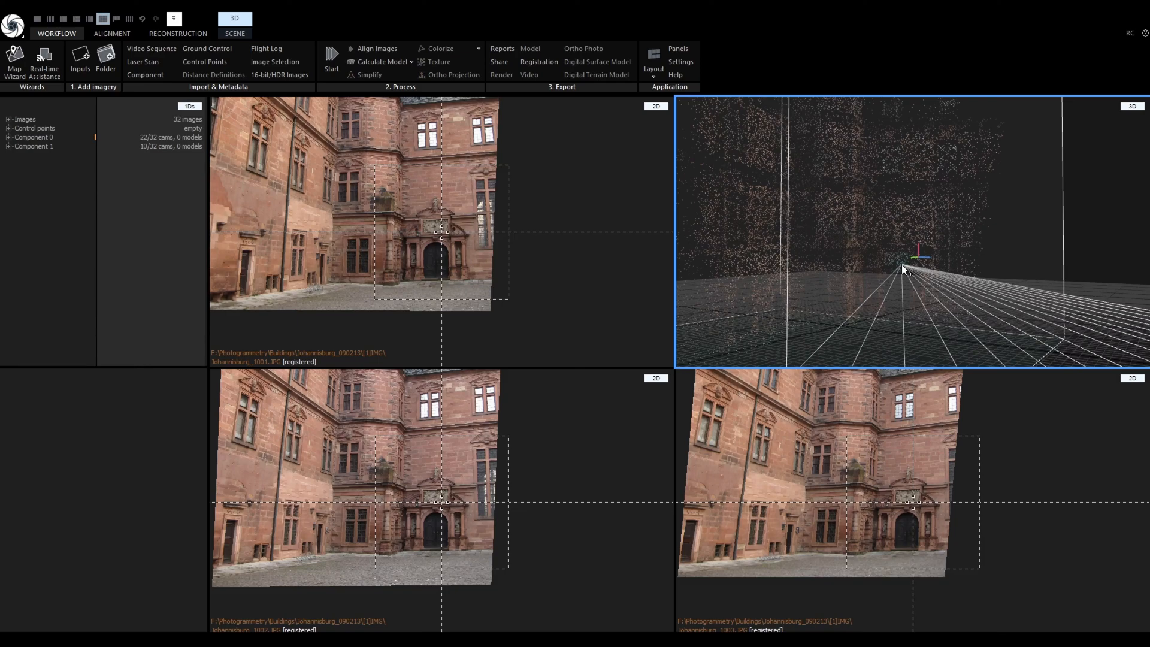
Place a control point from the 3D view on the relief's upper-left corner, checking its depth in the image previews.
right_click_drag(745, 274, 787, 294)
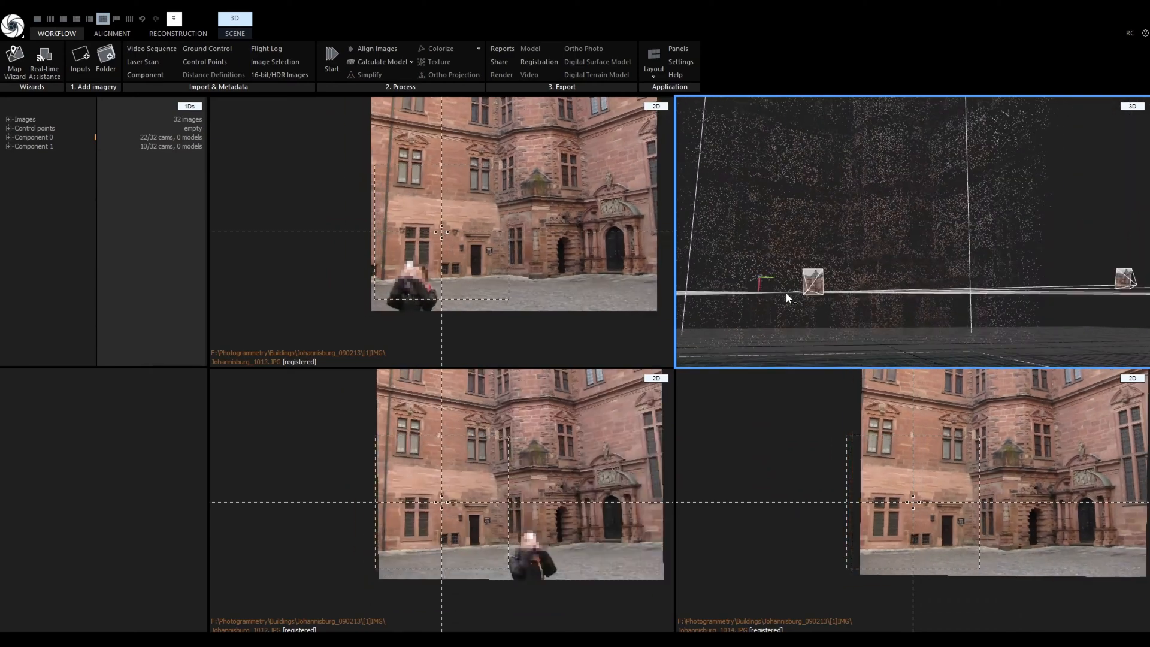
scroll(763, 285, "up", 3)
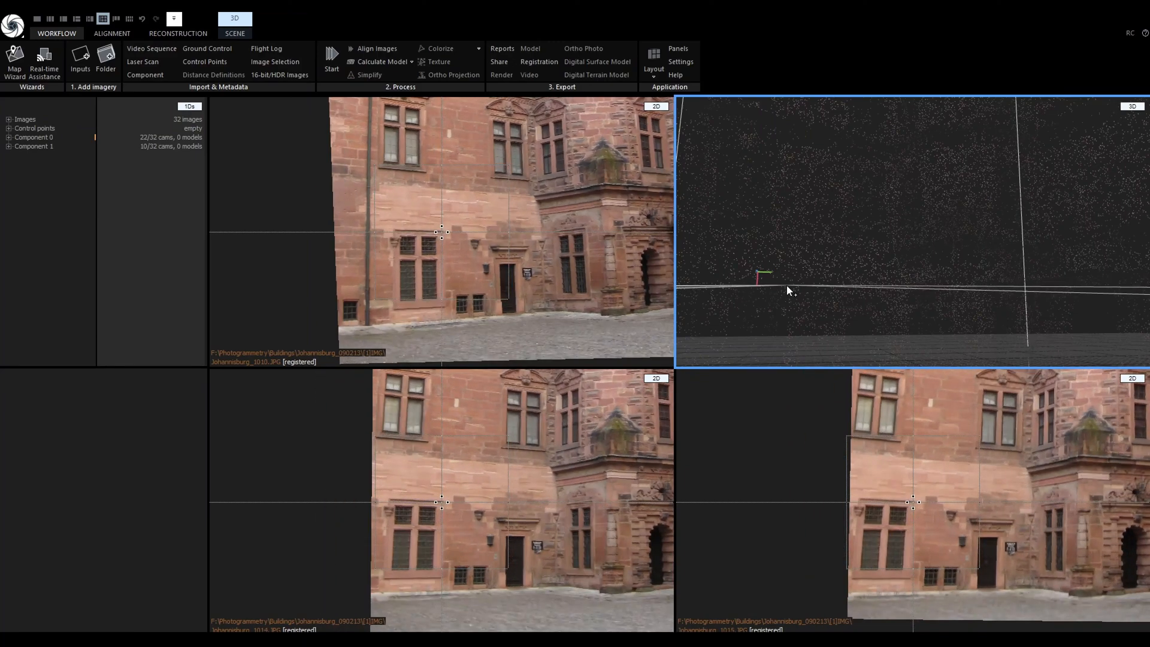
scroll(785, 285, "down", 6)
right_click_drag(804, 272, 880, 299)
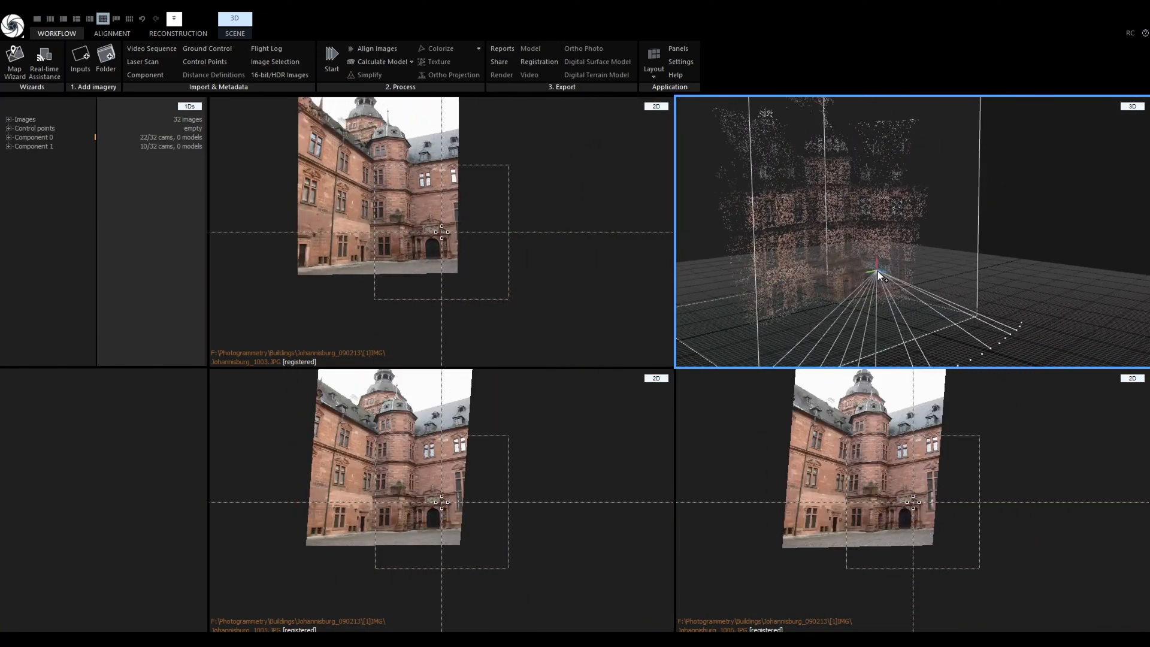
scroll(872, 264, "up", 8)
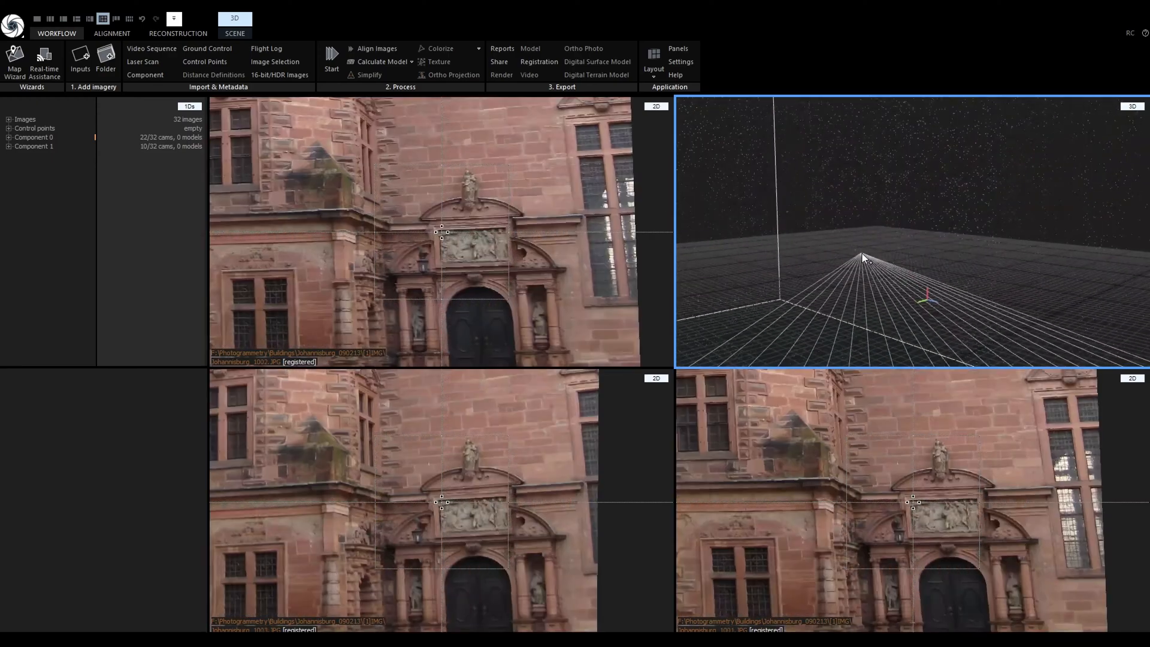
scroll(861, 254, "up", 3)
right_click_drag(862, 253, 883, 220)
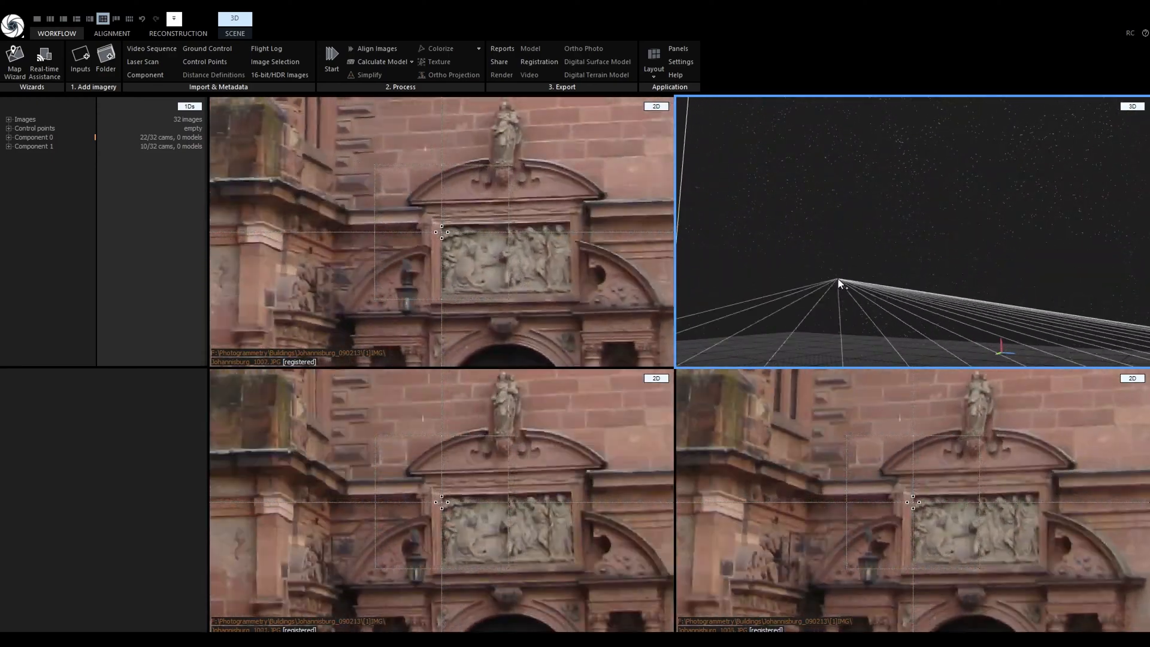
scroll(839, 279, "up", 5)
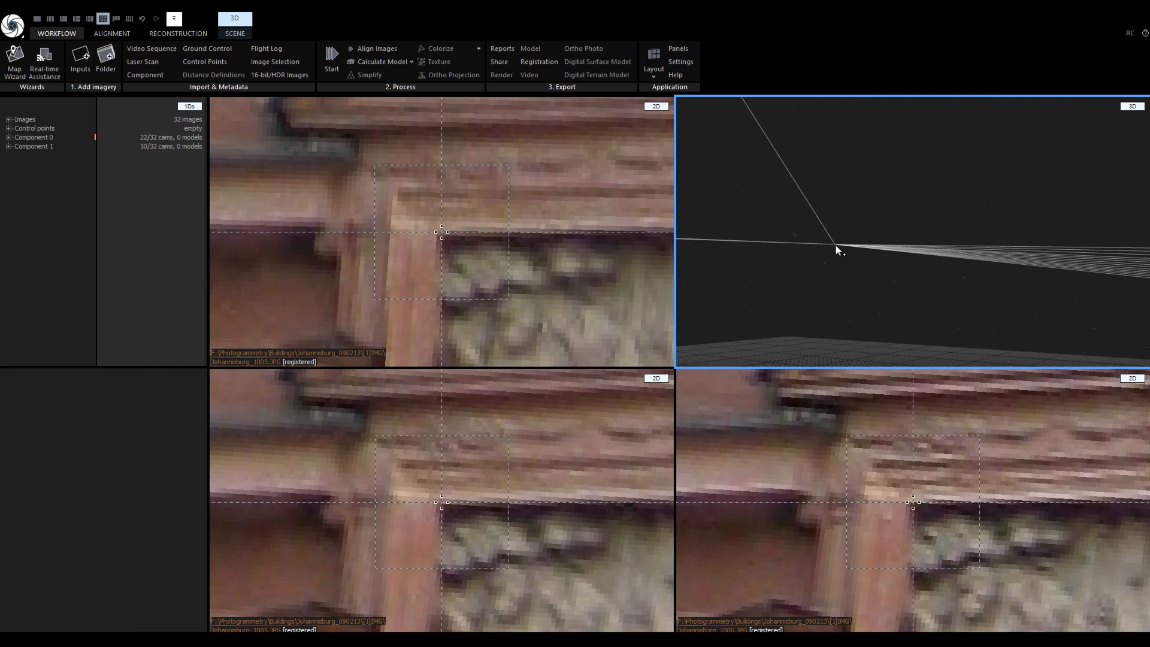
left_click(836, 244)
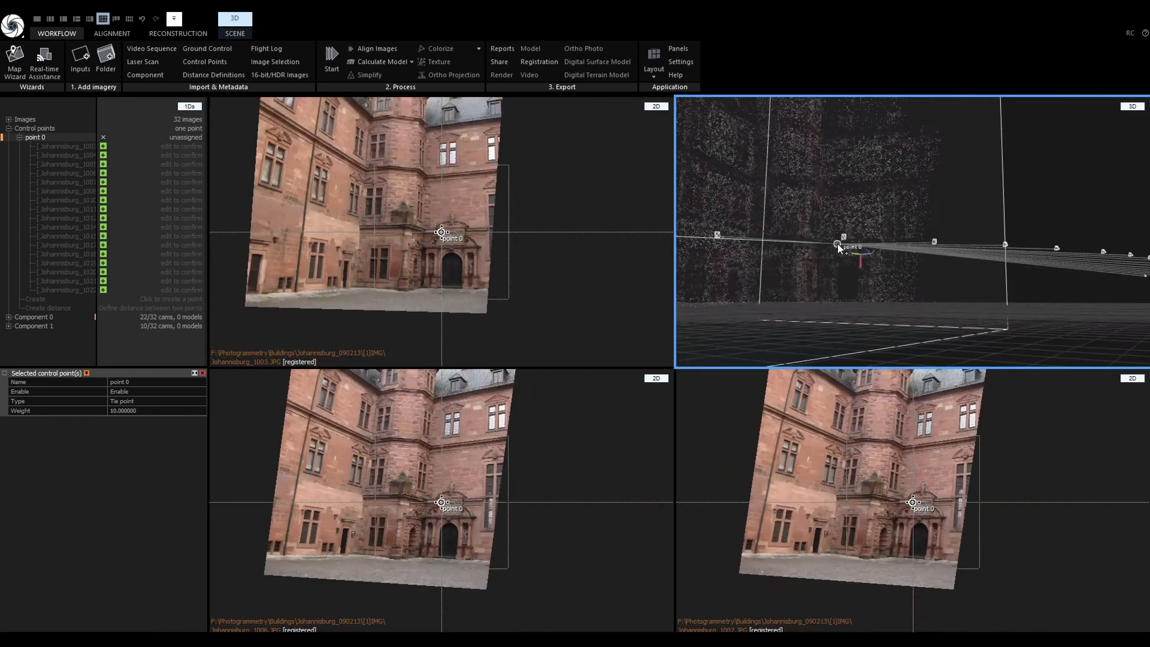
Leave control point placement and display images 1003, 1008 and 1017 in the blue, green and magenta cursor views.
scroll(837, 243, "down", 5)
right_click_drag(838, 242, 884, 297)
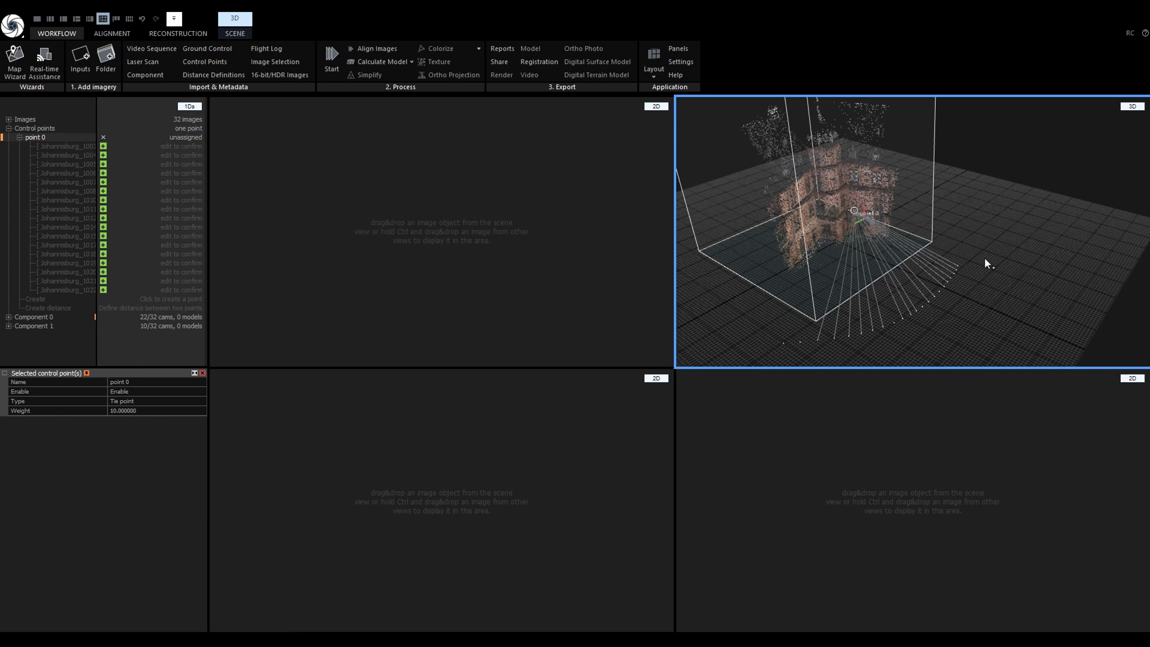
key("F3")
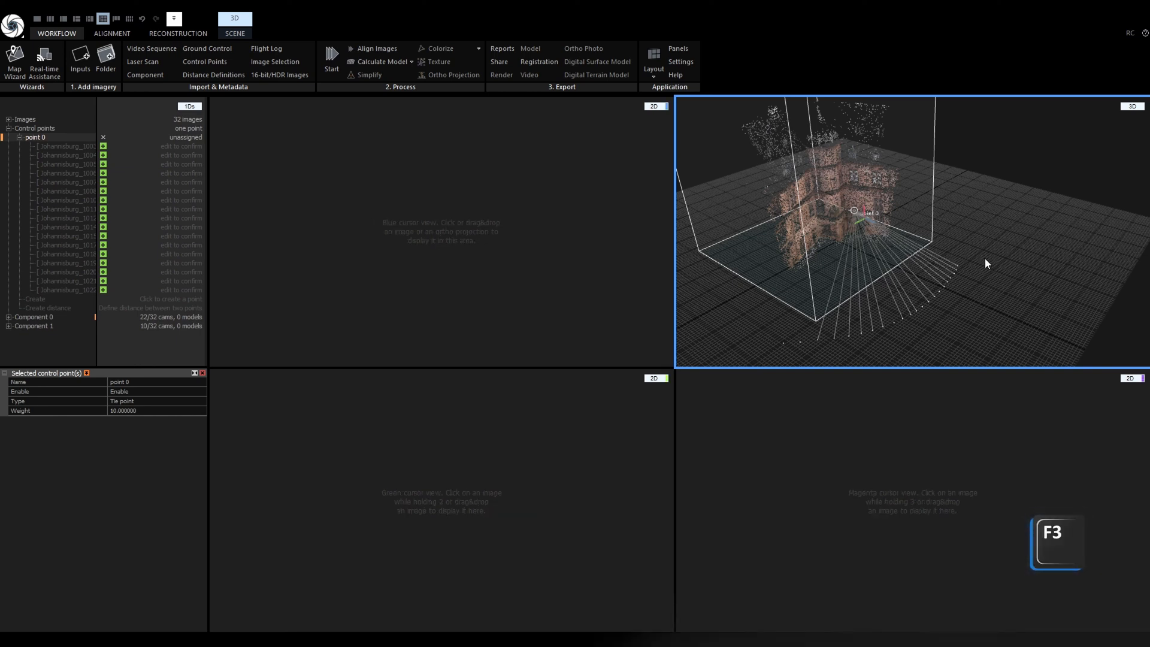
left_click(824, 328)
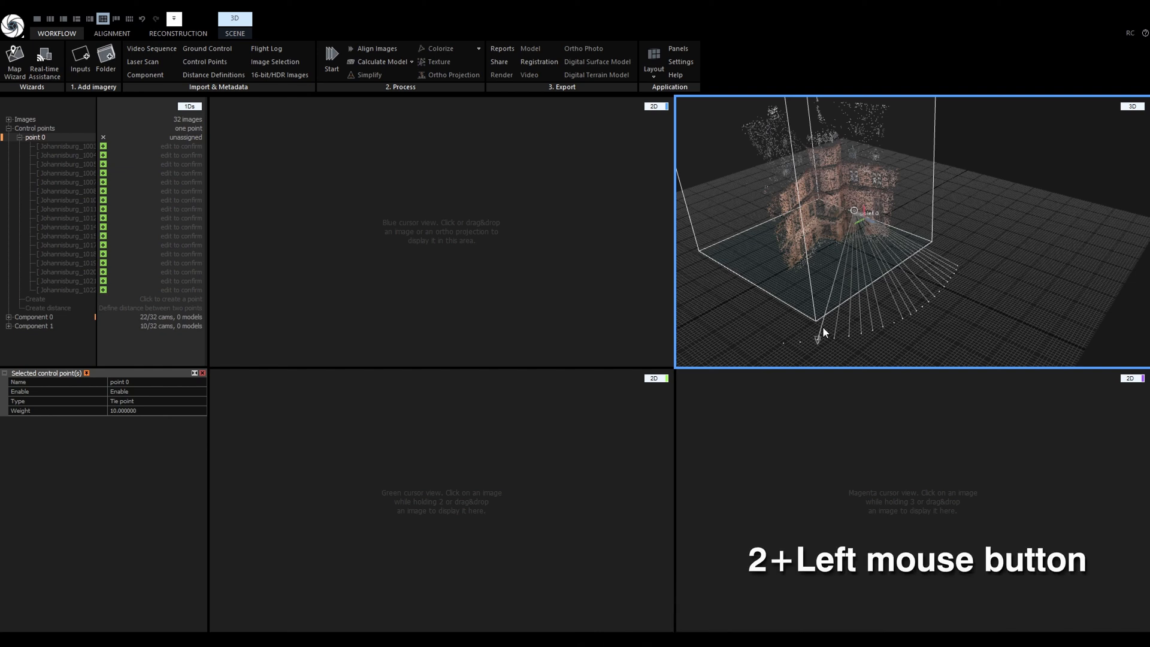
left_click(822, 327)
left_click(879, 314)
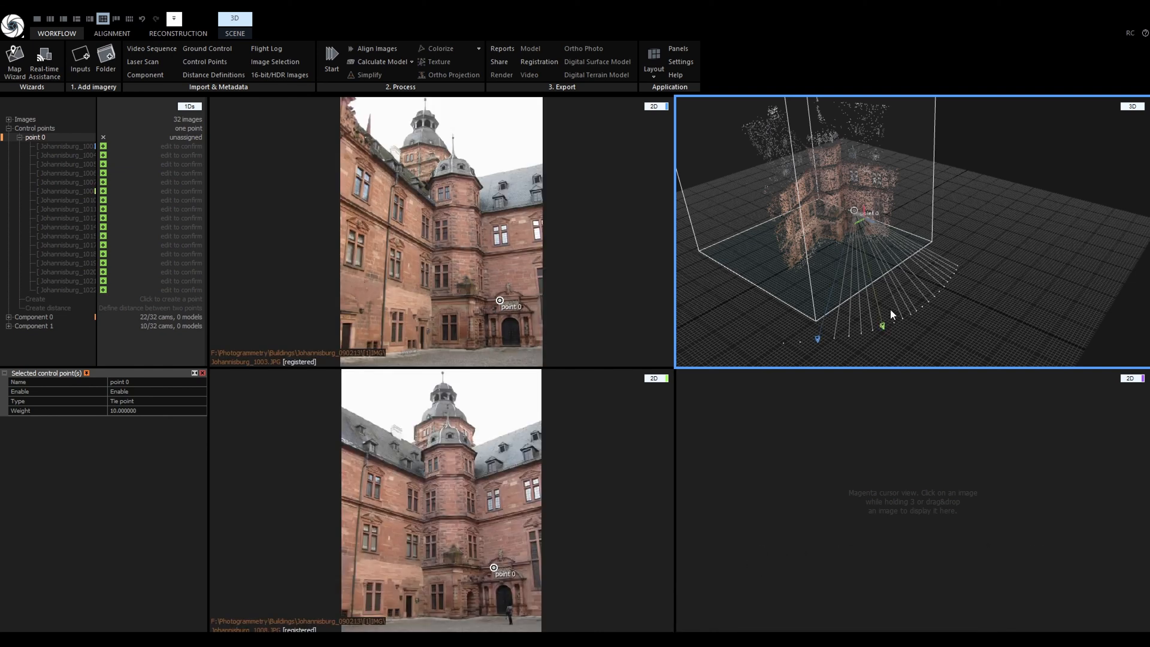
left_click(930, 276)
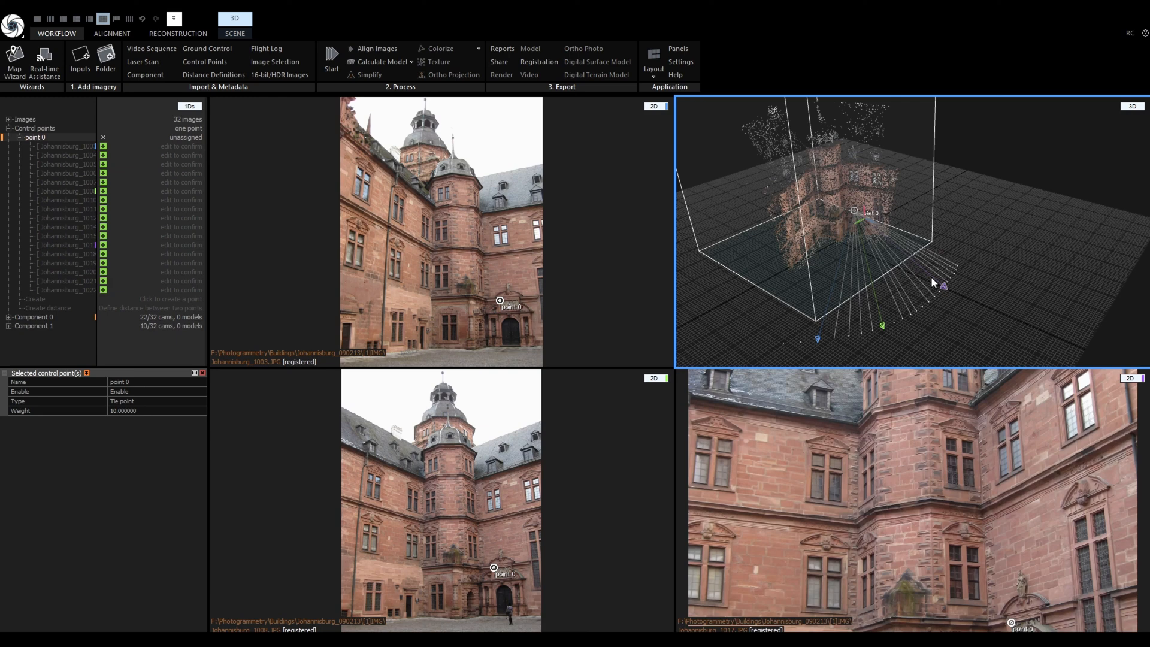
left_click_drag(964, 573, 831, 431)
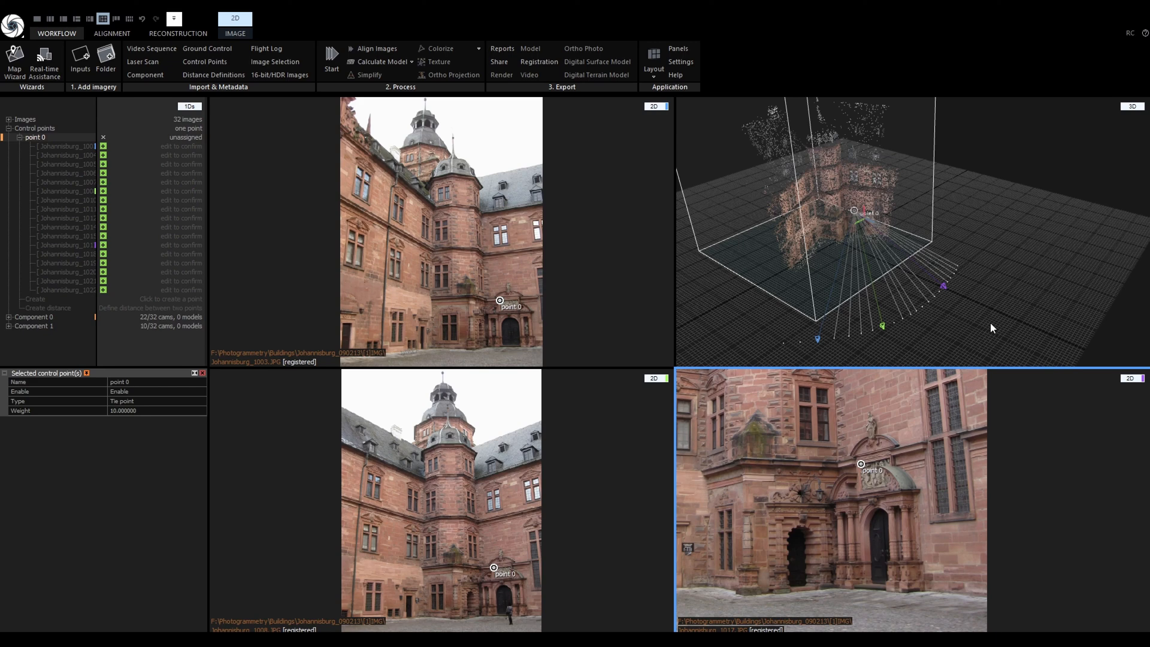
Try images 1004 and 1005 in the green and magenta views before returning them to 1008 and 1017.
left_click(836, 327)
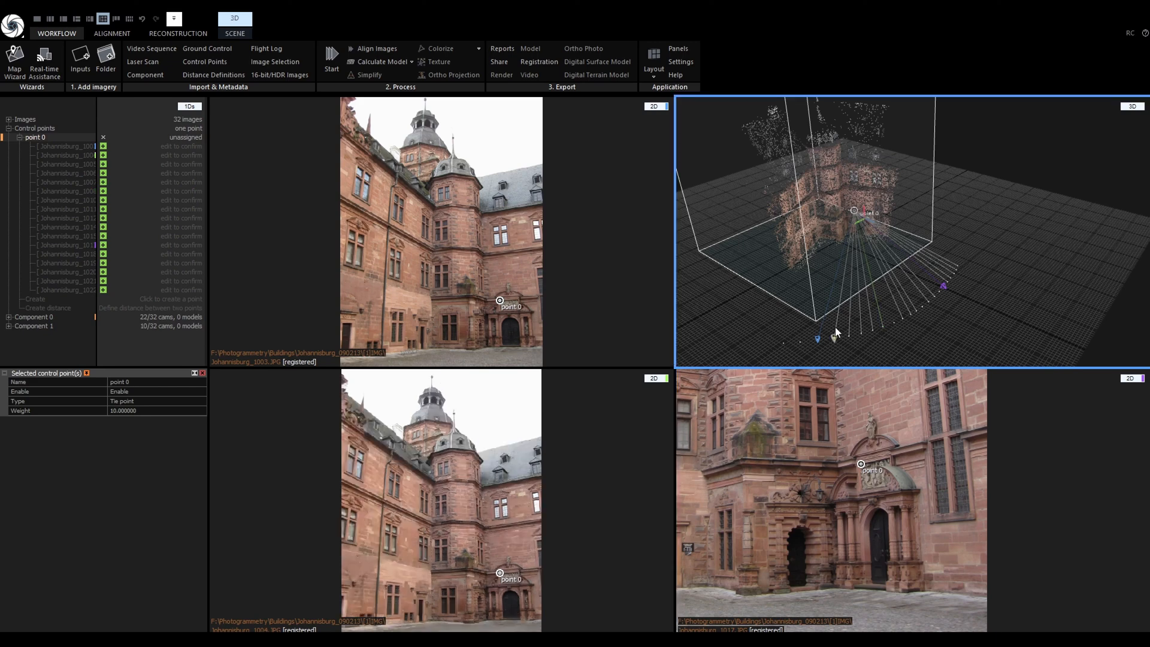
left_click(849, 328)
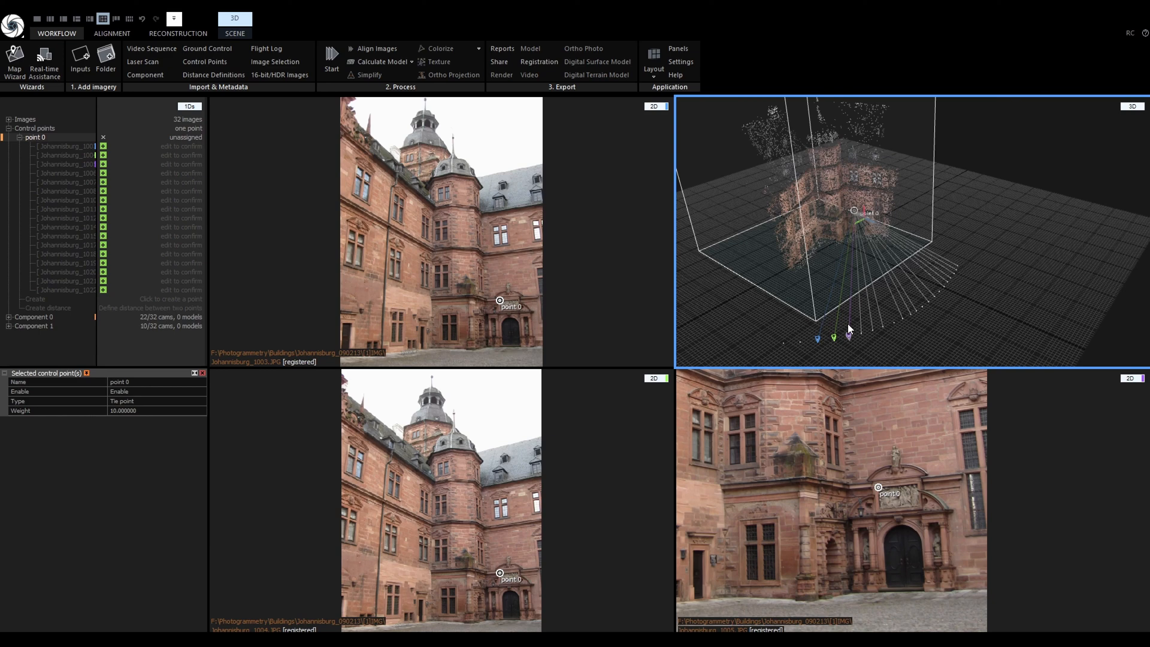
left_click(879, 314)
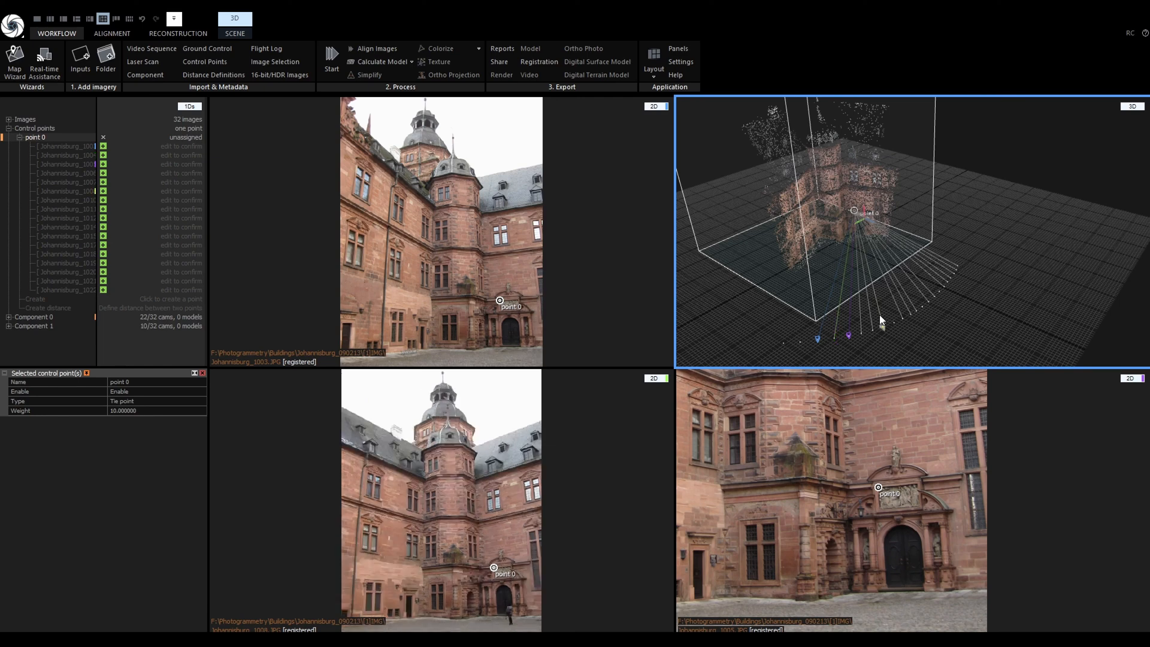
left_click(935, 281)
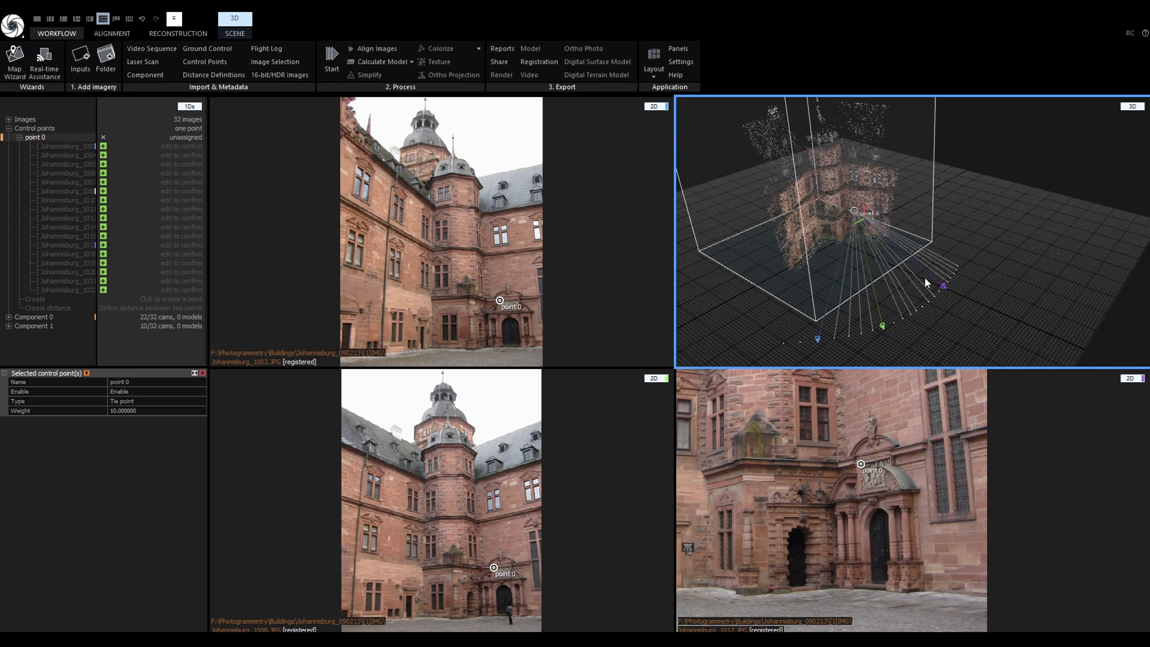
Confirm the suggested positions of point 0 at the relief's corner in images 1003 to 1009, working in the blue view.
left_click(597, 294)
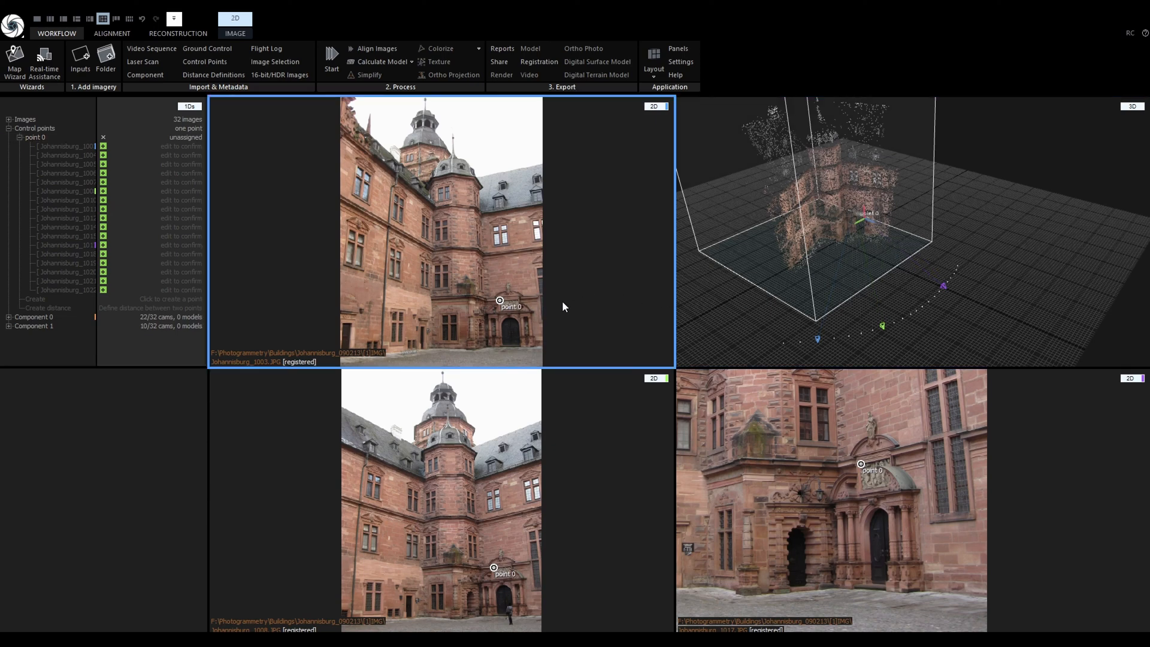
scroll(494, 307, "up", 5)
scroll(524, 309, "up", 3)
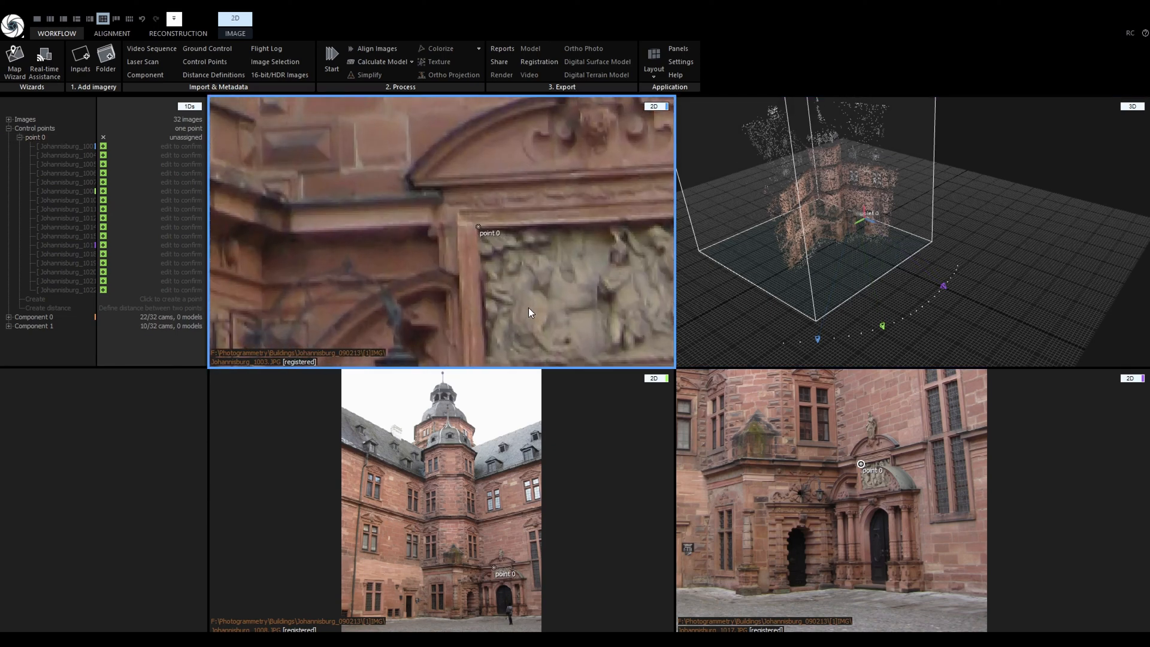
left_click(479, 228)
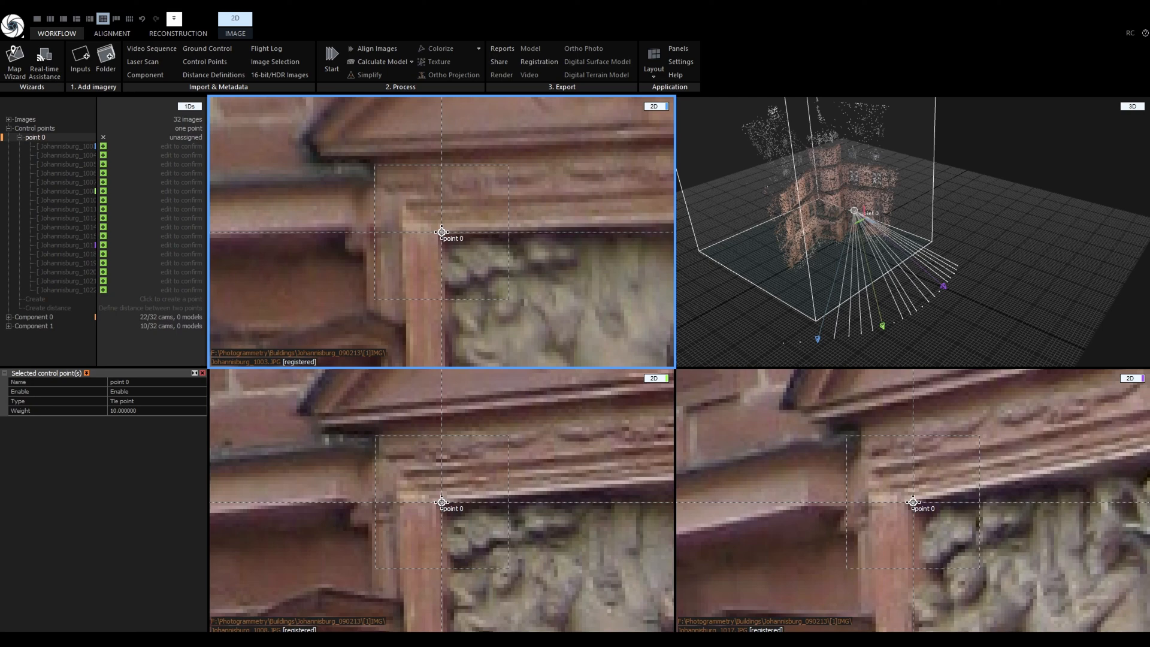
key("Down")
key("Down")
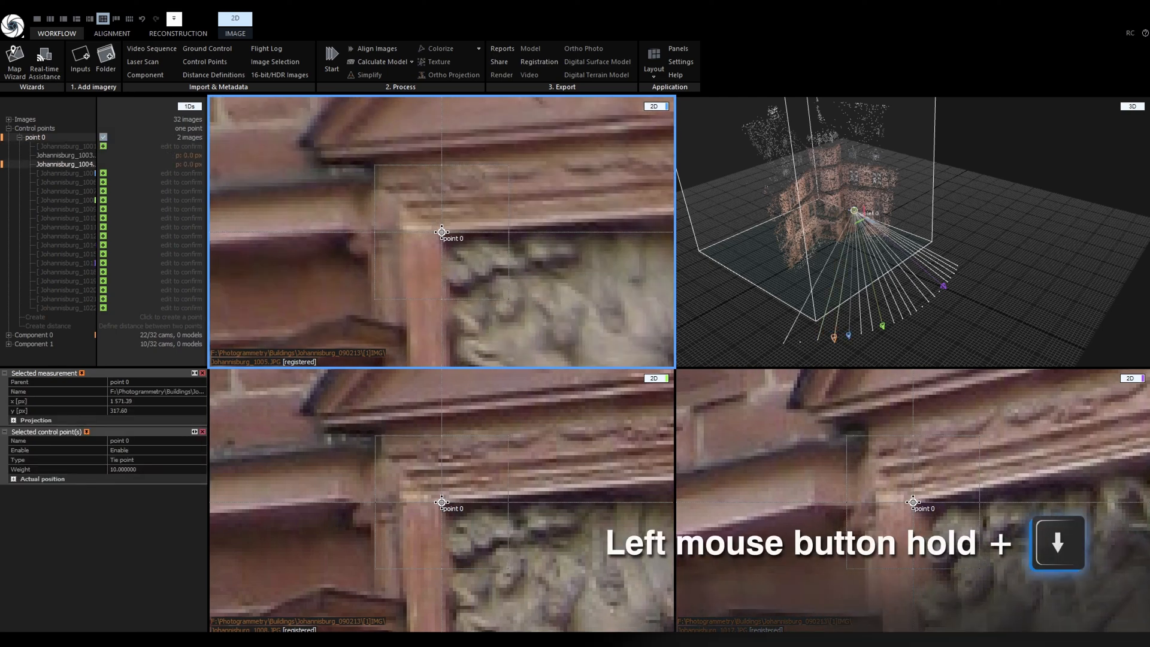
key("Down")
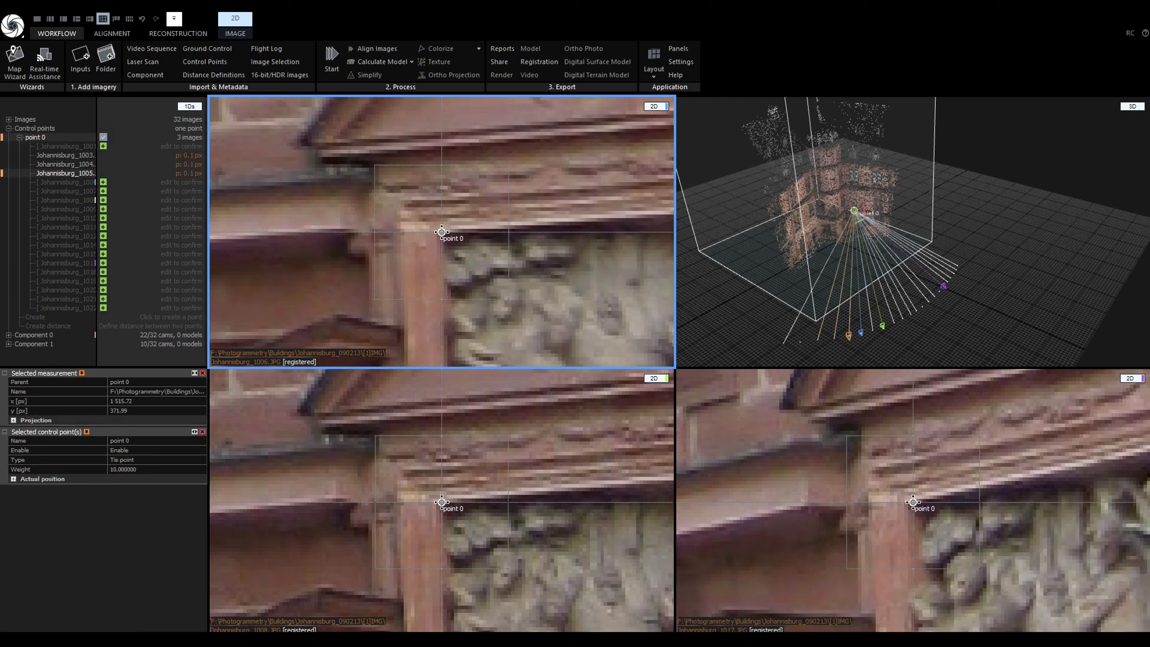
key("Down")
key("Down")
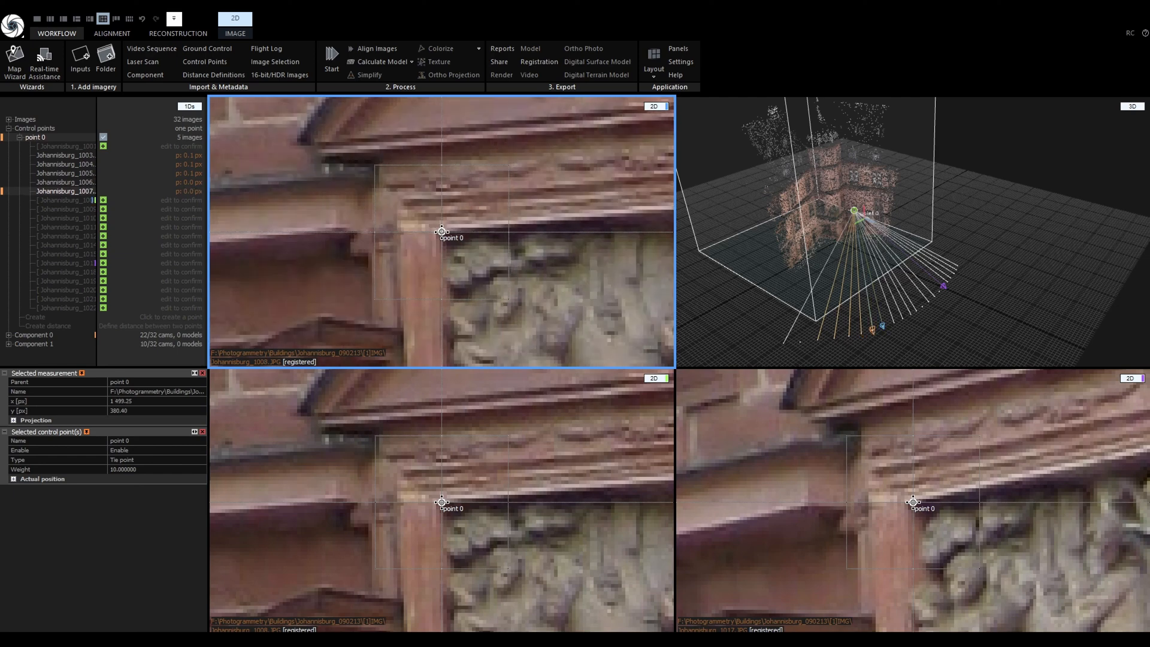
key("Down")
key("Down")
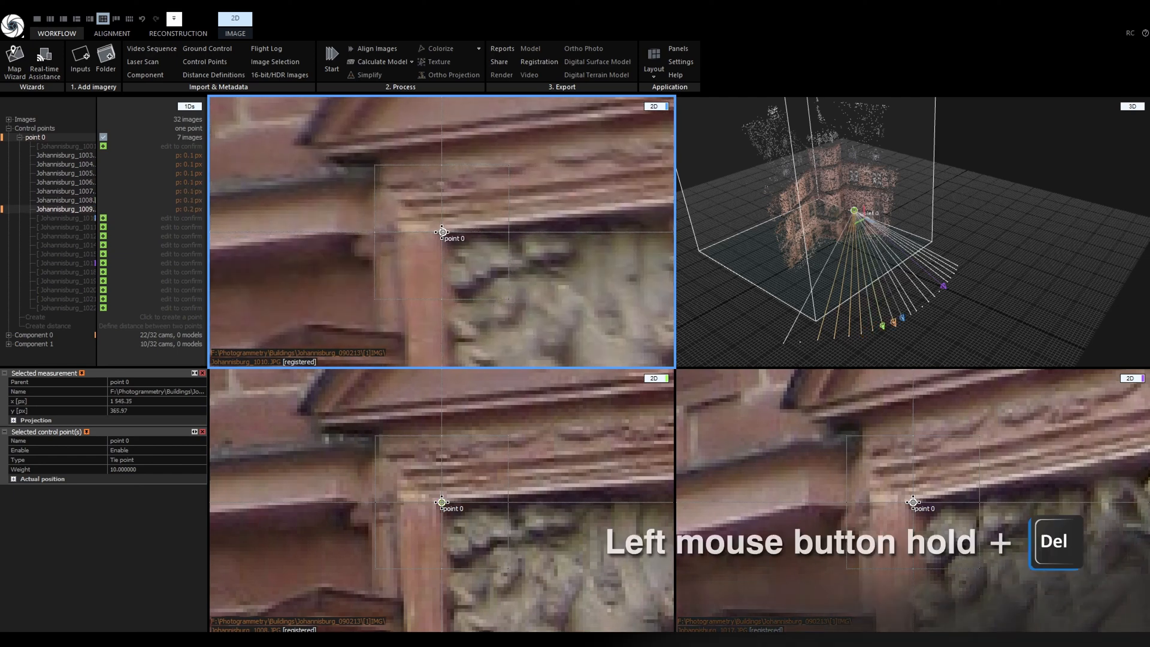
Reject the suggested position of point 0 in image 1010 and confirm it in images 1011 and 1012.
key("Delete")
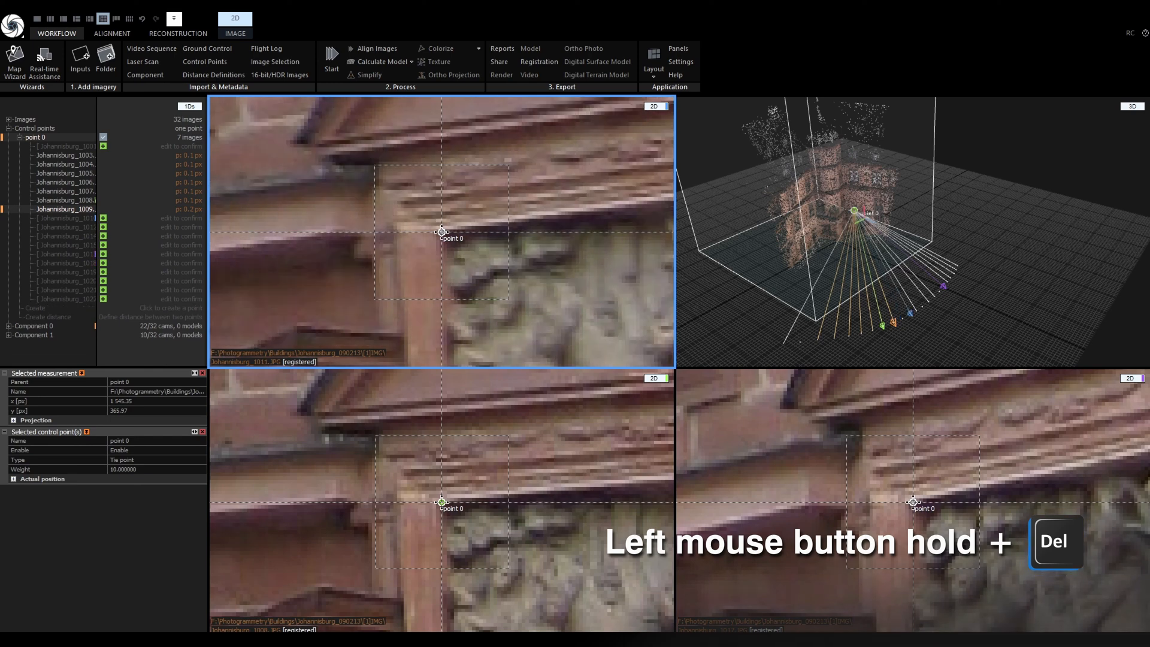
key("Down")
key("Down")
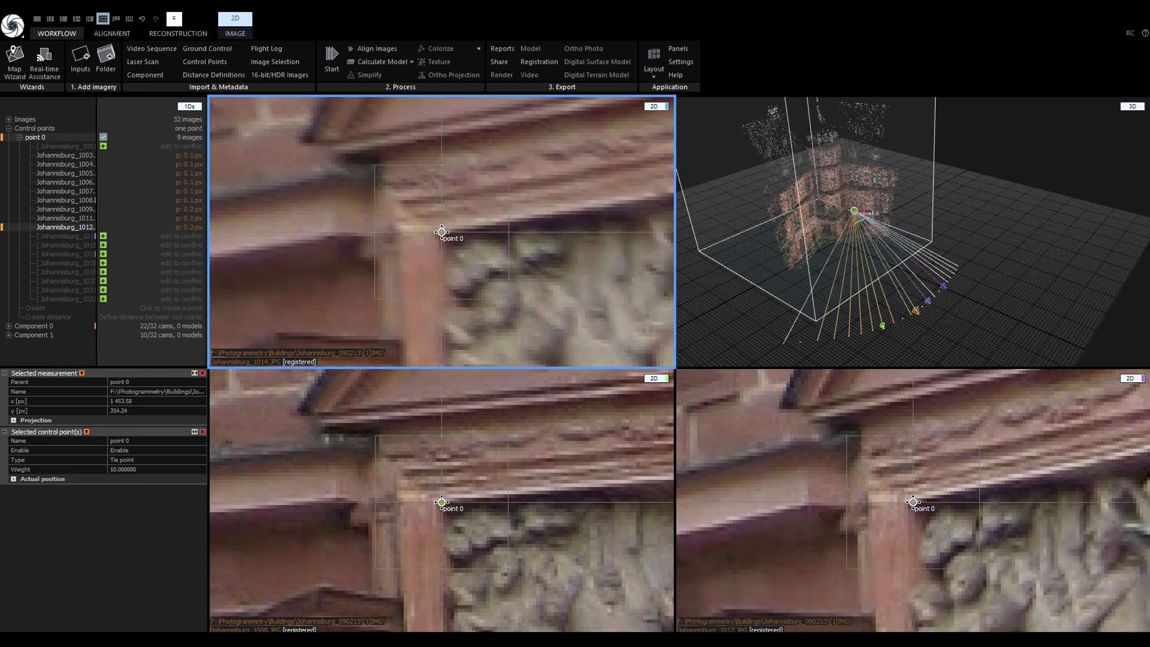
Reject the suggested positions of point 0 in images 1014 and 1015 and confirm those in images 1017 to 1022.
key("Delete")
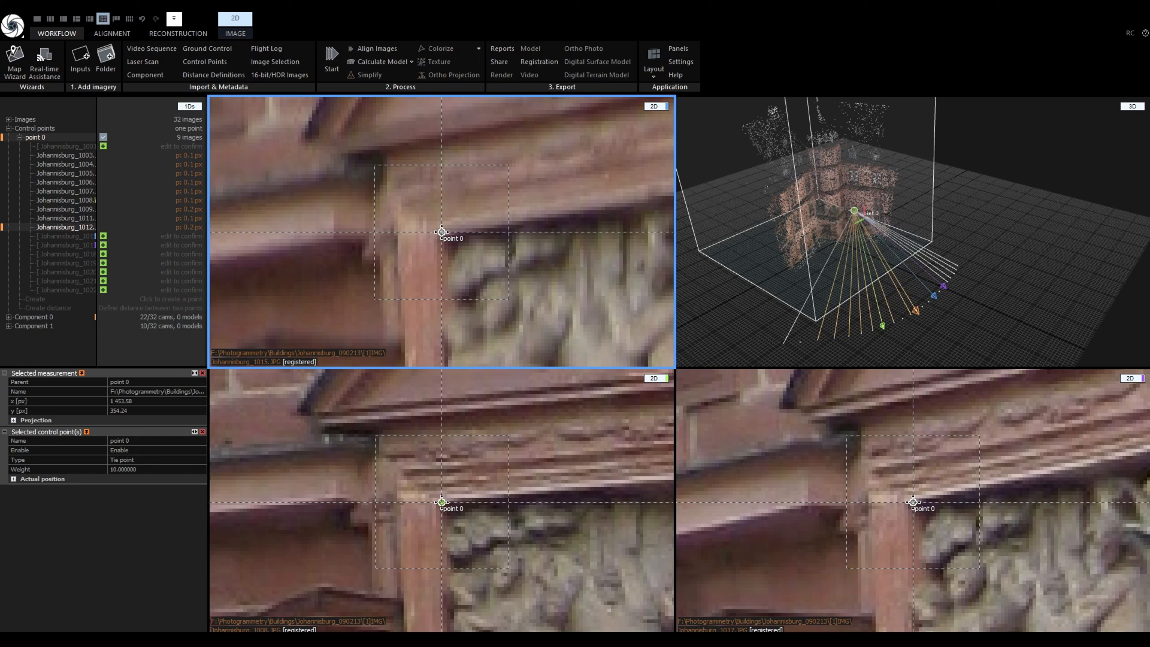
key("Delete")
key("Down")
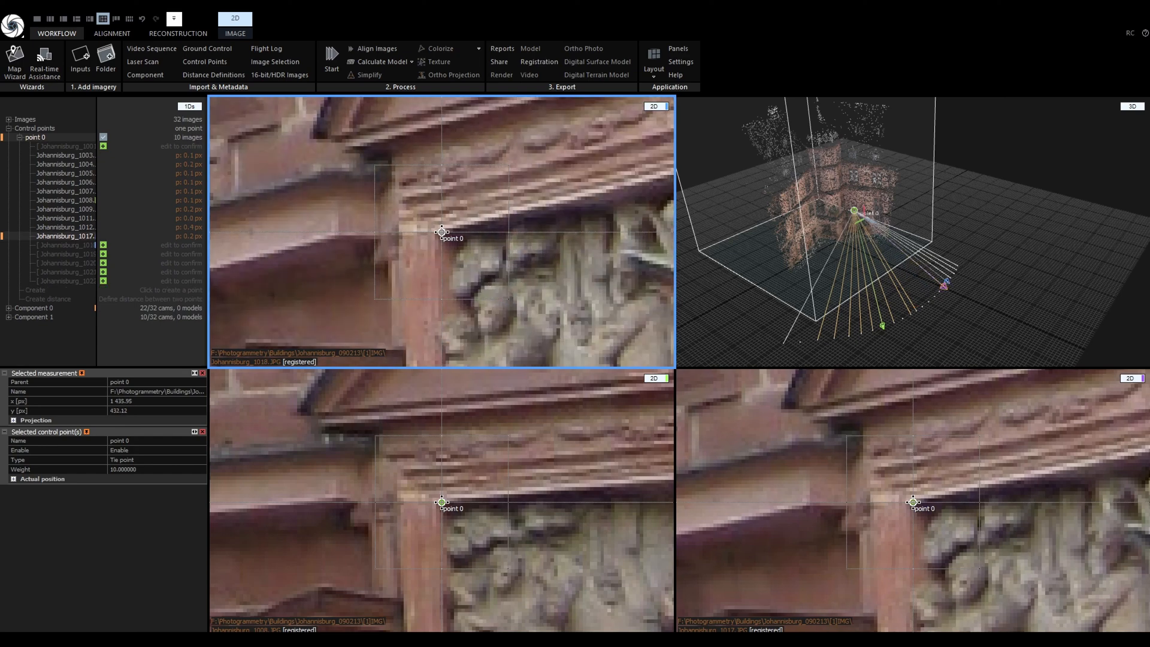
key("Down")
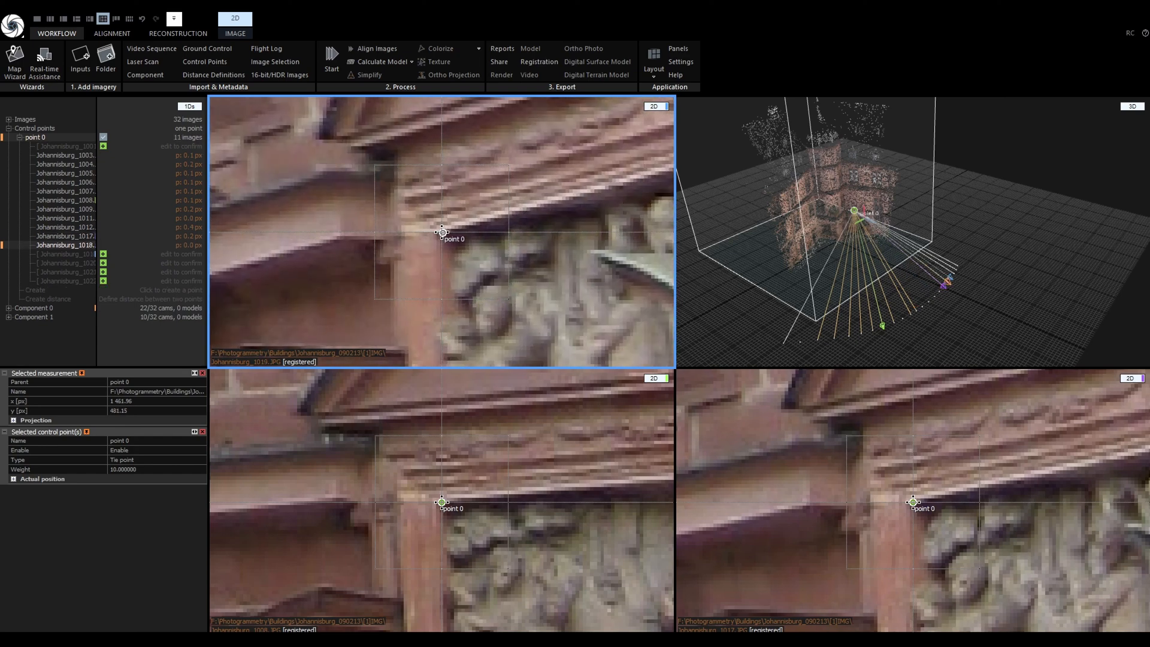
key("Down")
key("Down")
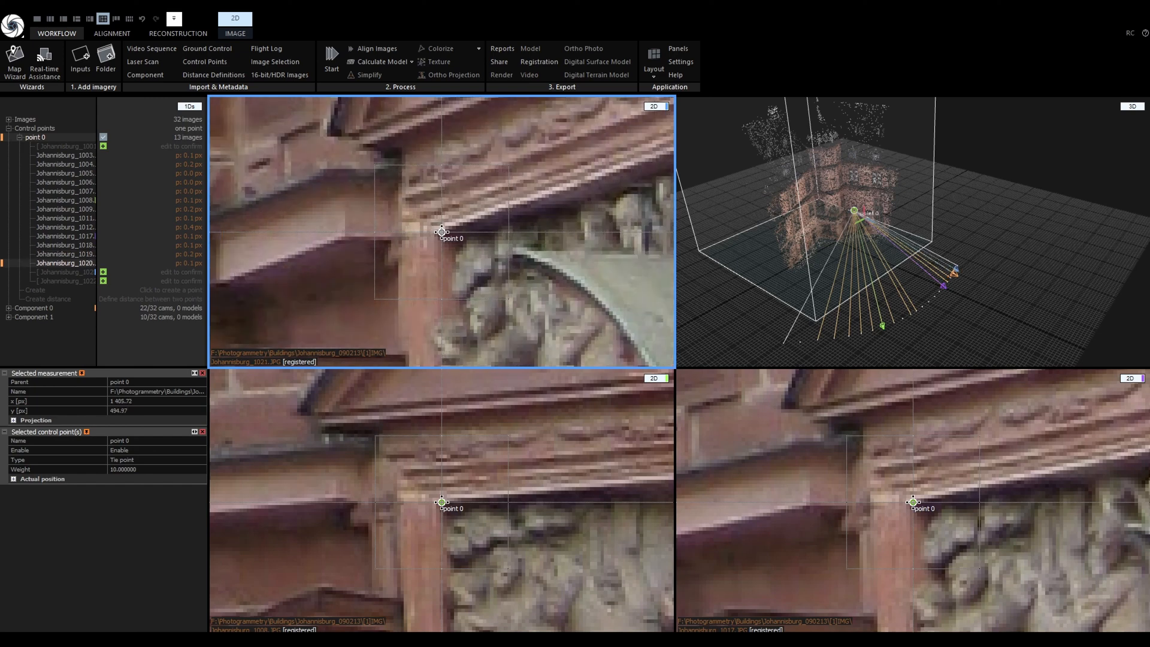
key("Down")
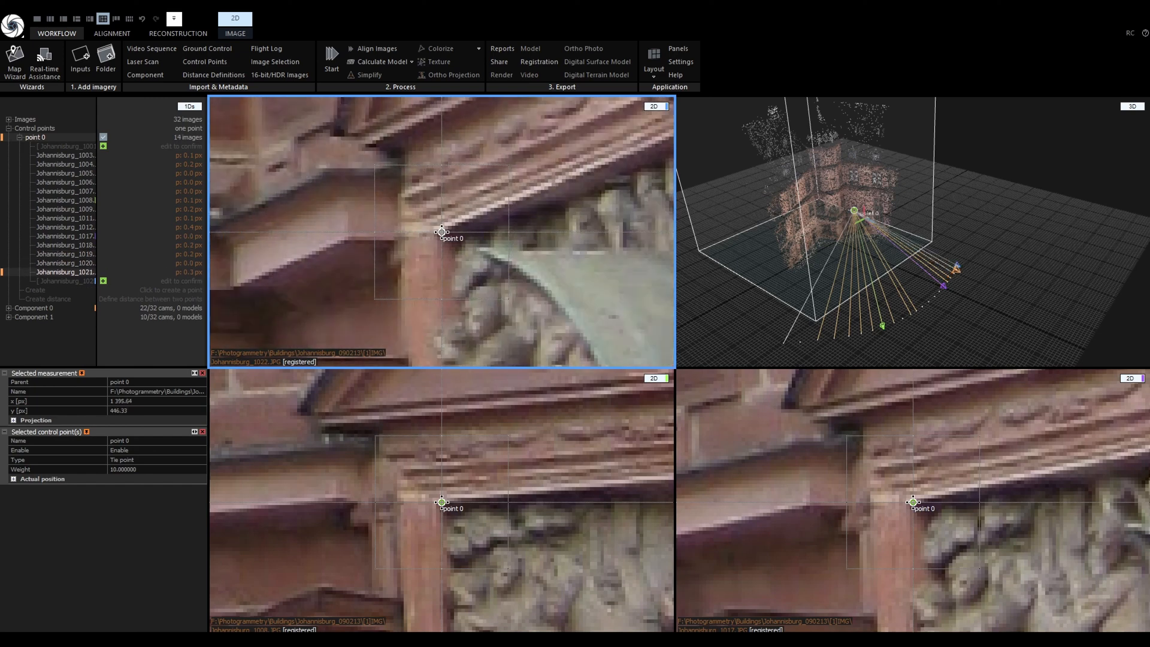
key("Down")
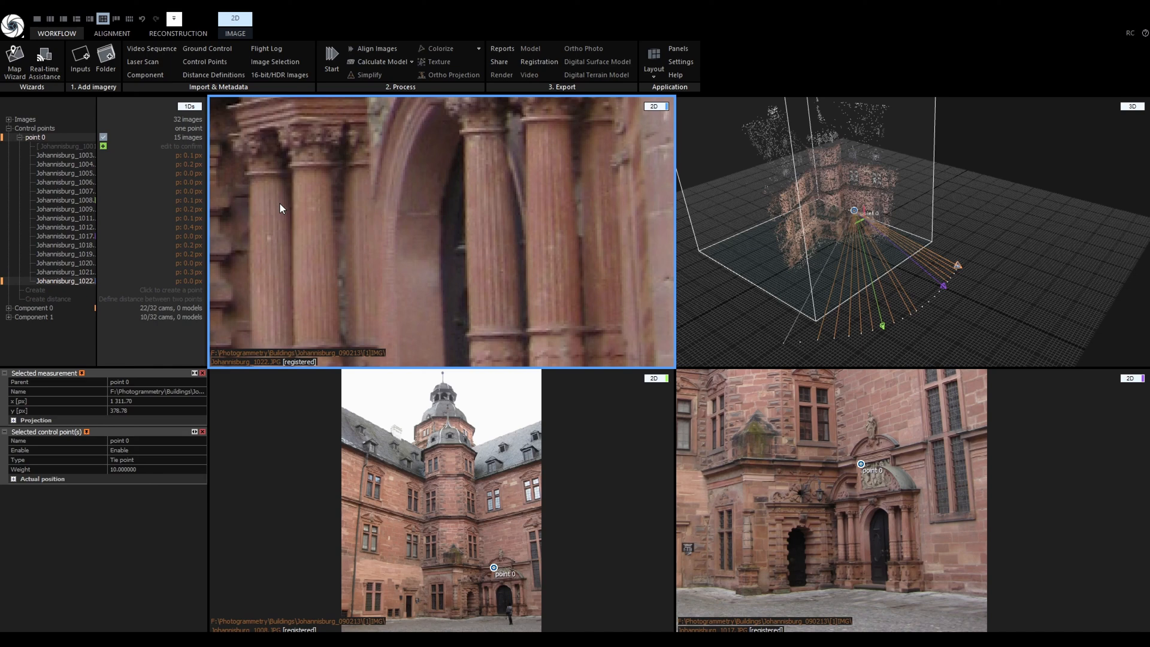
Select point 0 and clear its remaining unconfirmed measurement suggestions.
left_click(36, 136)
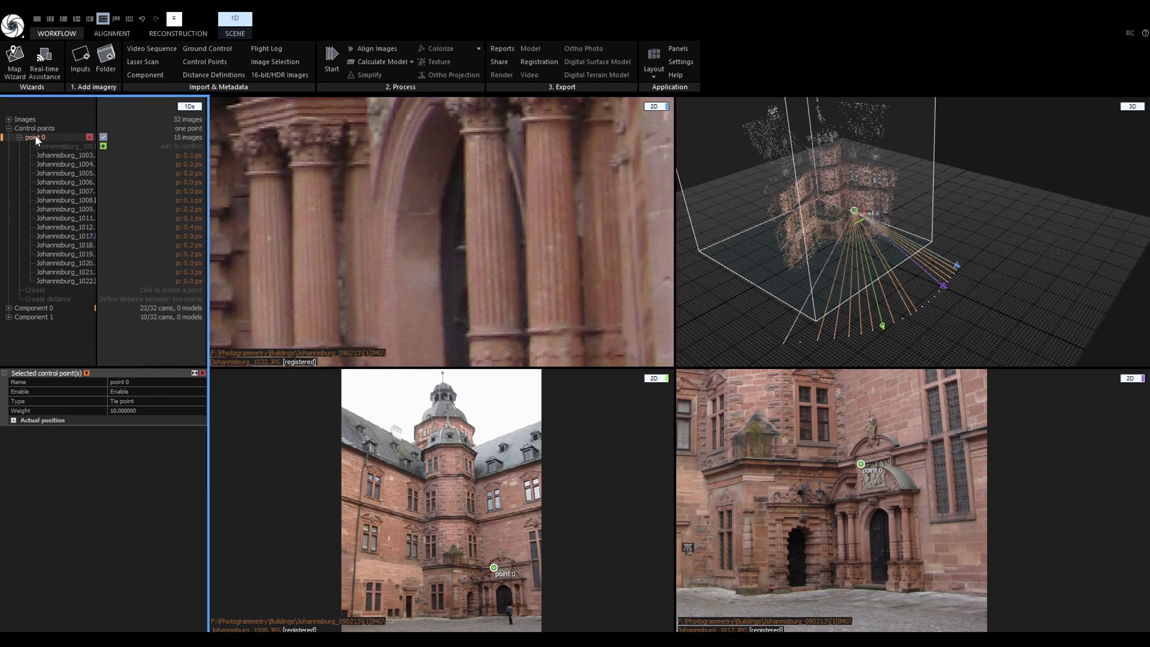
left_click(111, 32)
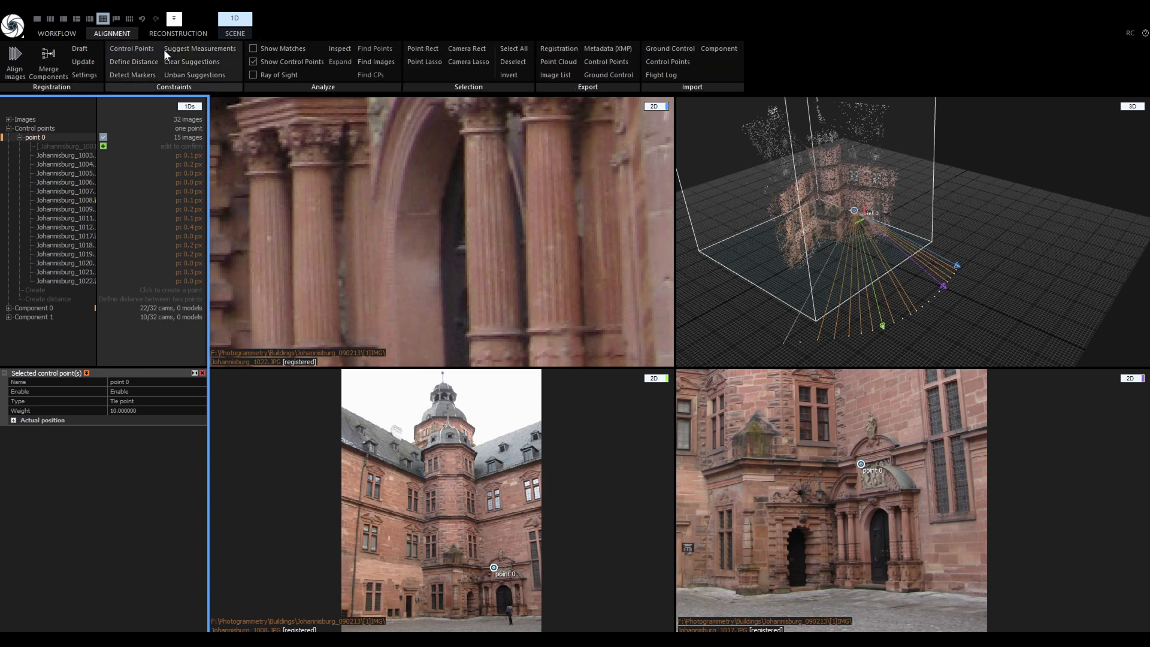
left_click(216, 64)
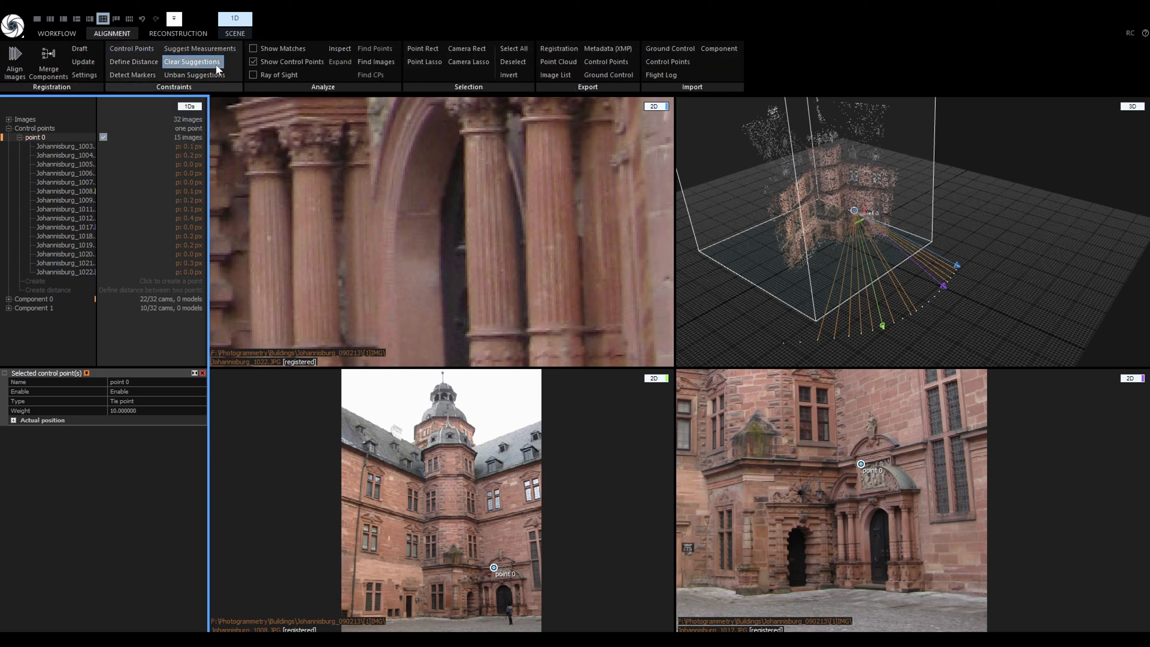
Bring back point 0's banned measurement suggestions and clear them again.
left_click(218, 75)
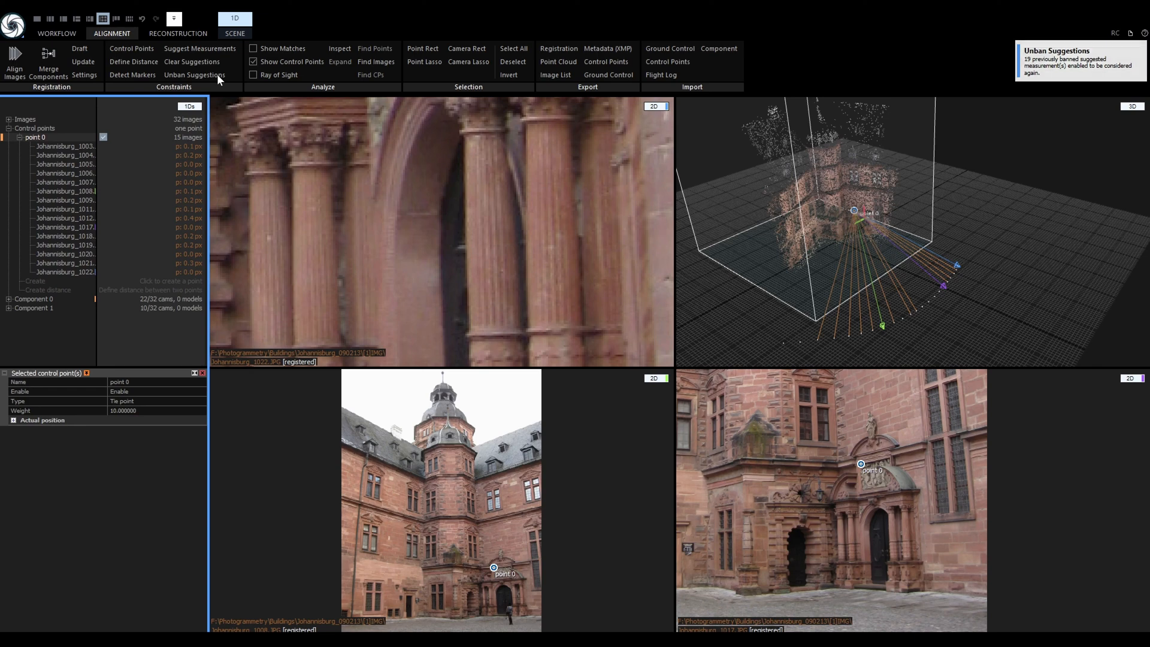
left_click(215, 51)
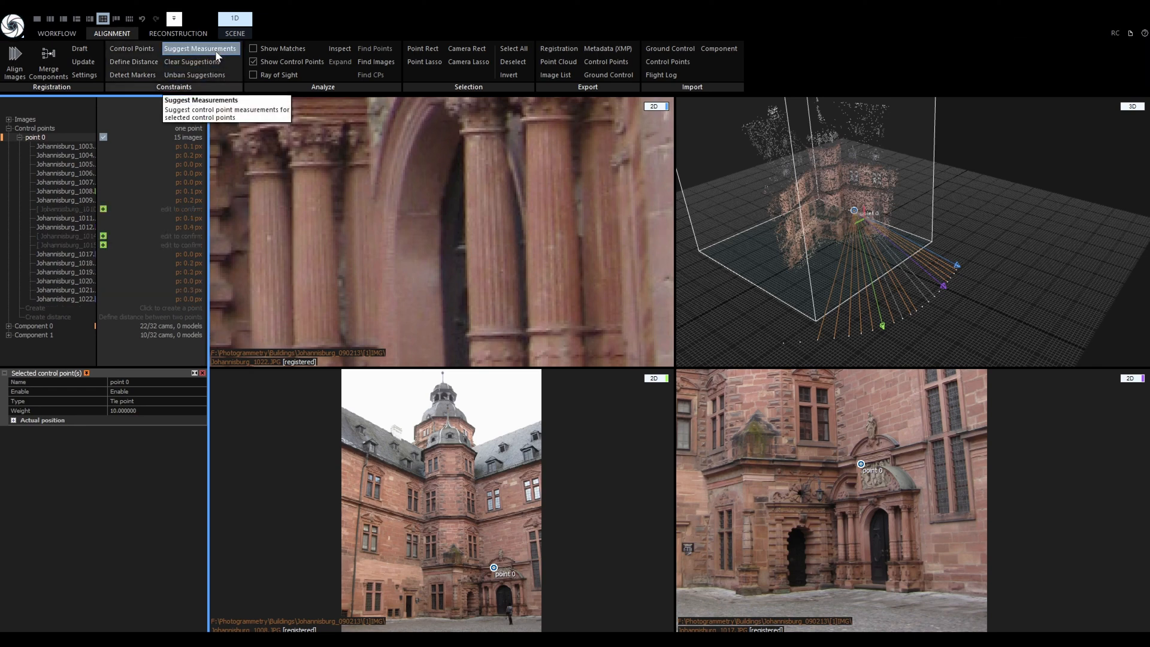
left_click(214, 63)
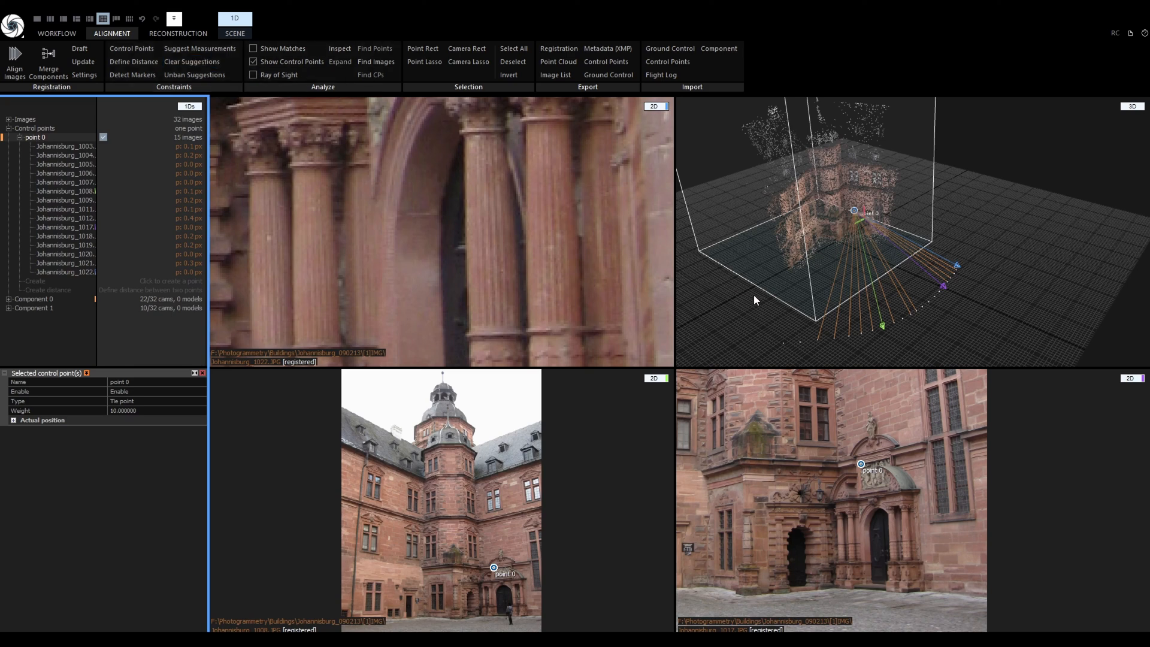
Place a second control point on the relief's upper-right corner in Component 0's 3D view.
key("F3")
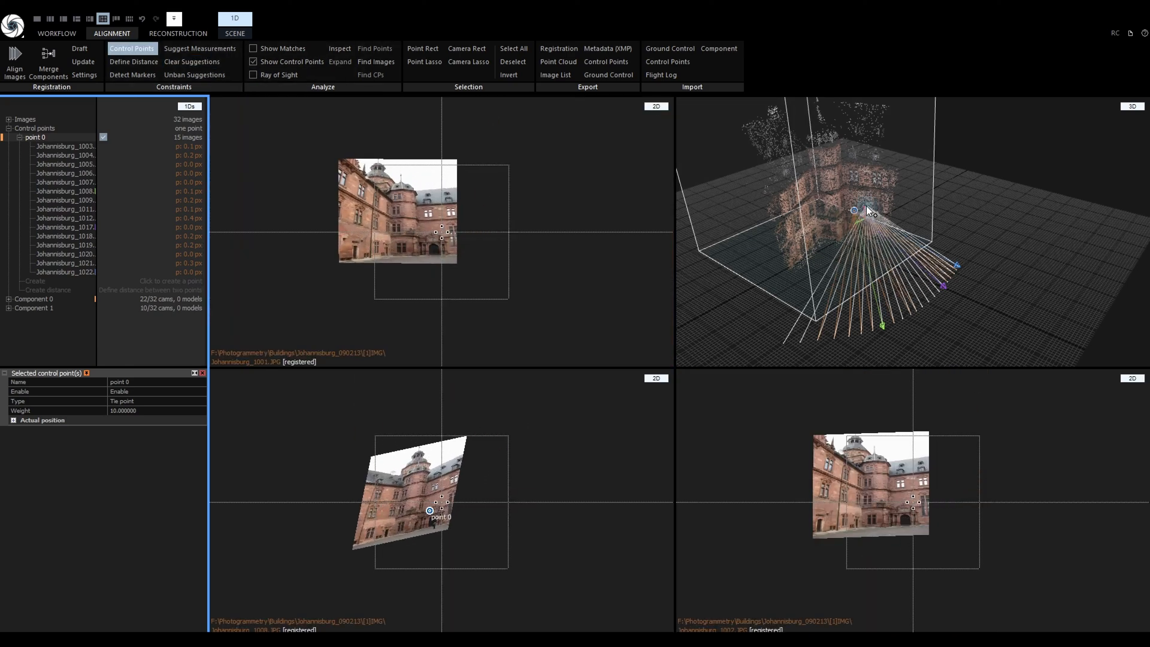
scroll(866, 209, "up", 10)
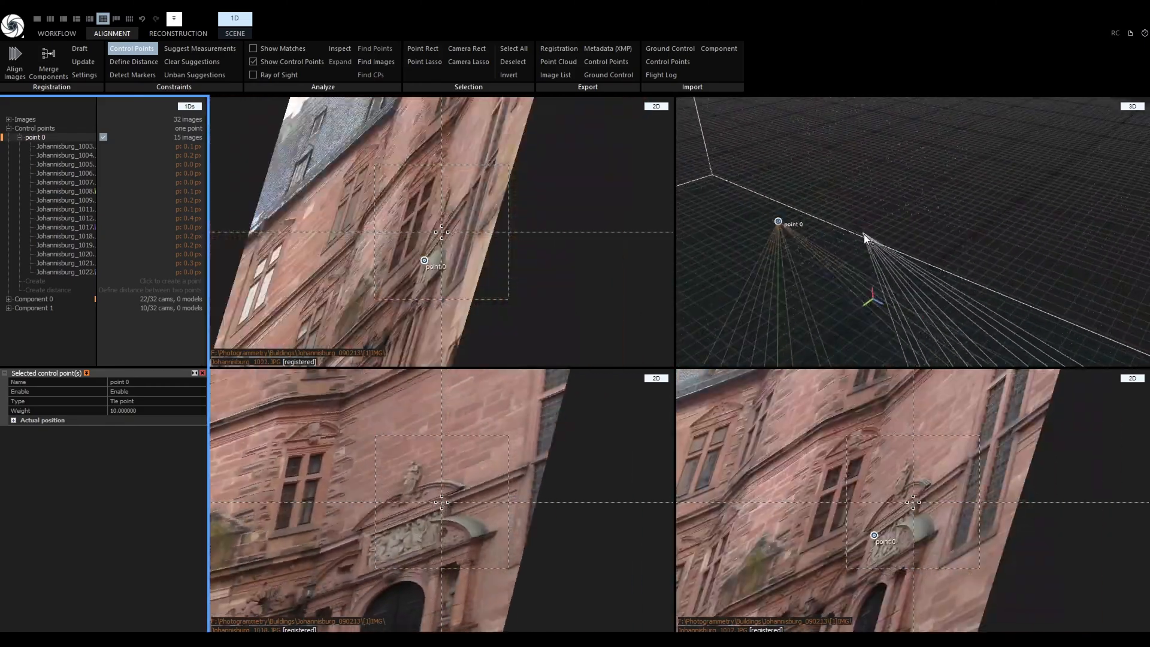
left_click_drag(864, 235, 895, 178)
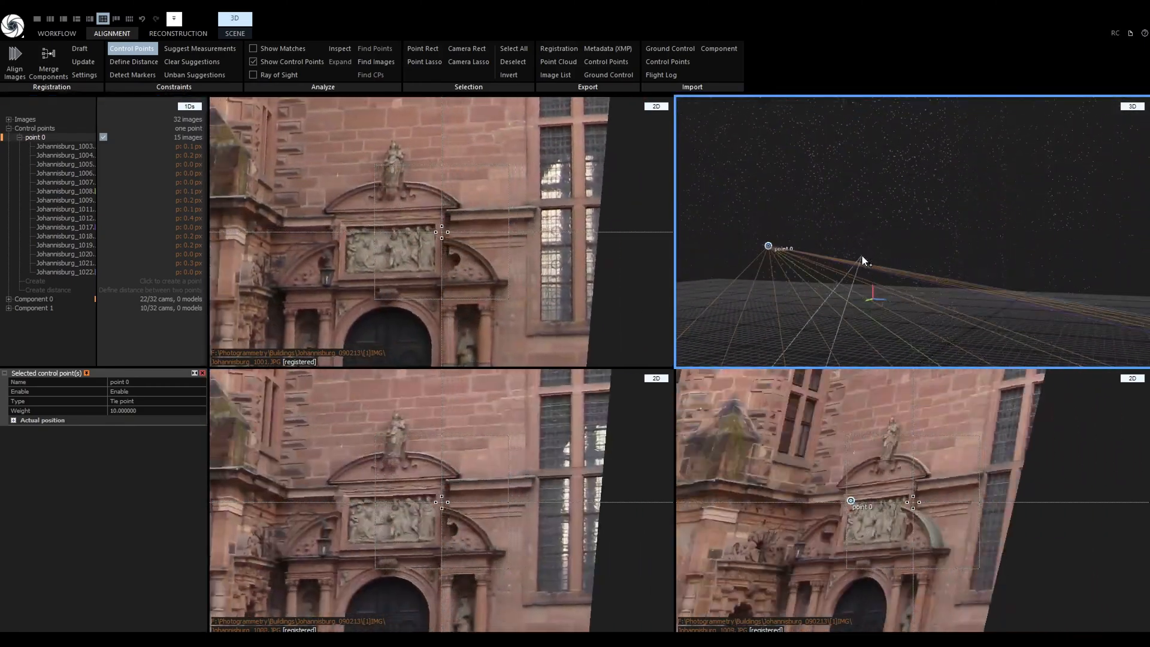
scroll(860, 252, "up", 5)
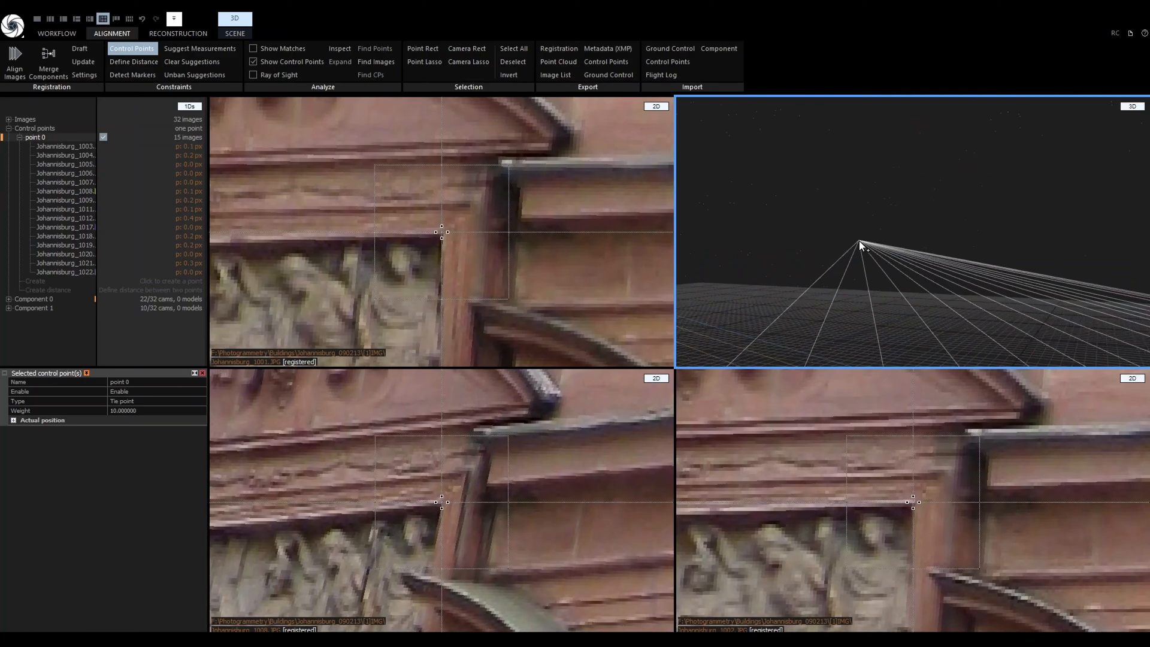
left_click(859, 241)
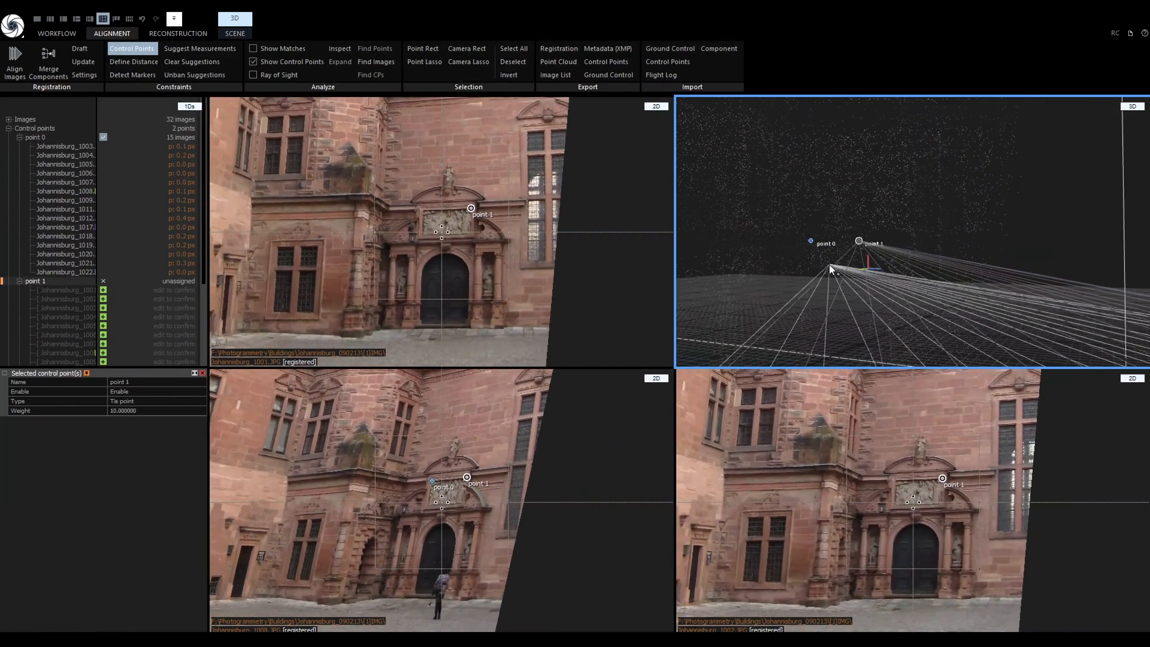
Place a third control point on the relief's lower-left corner in the 3D view and finish point placement.
scroll(814, 272, "up", 5)
key("F3")
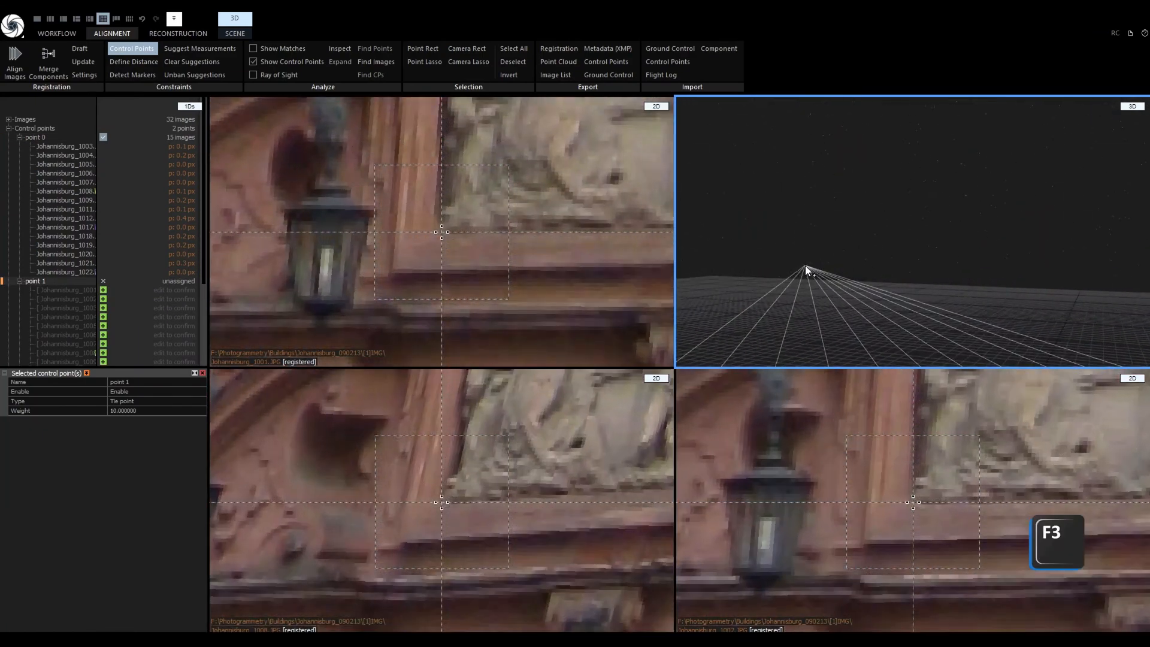
scroll(805, 265, "down", 6)
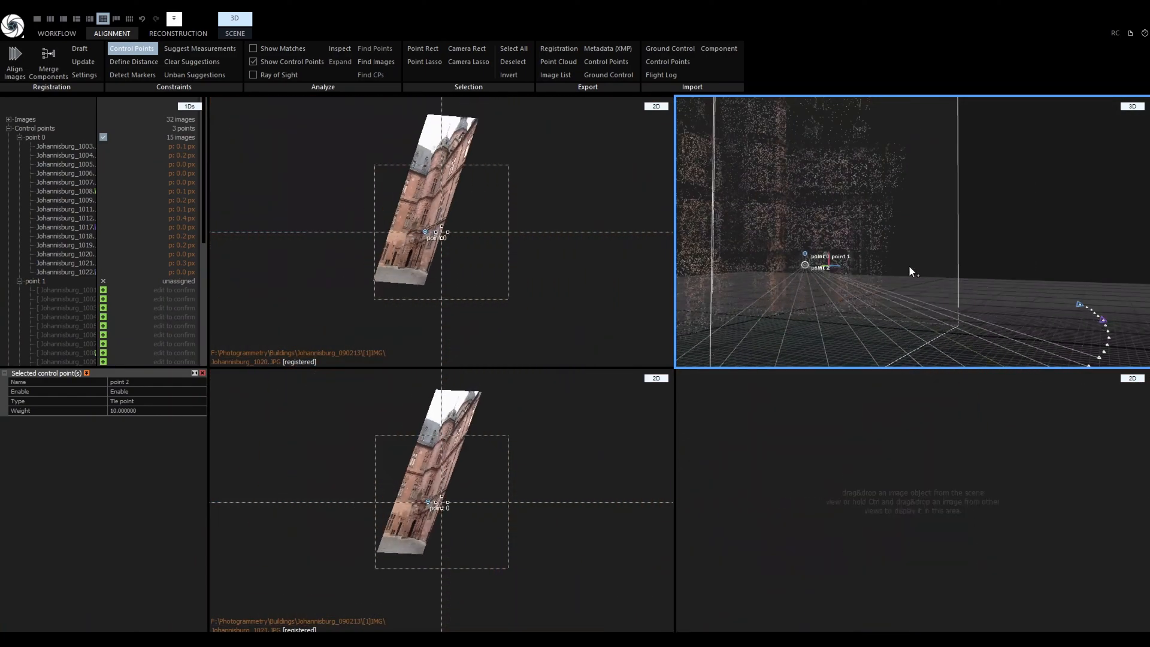
key("Escape")
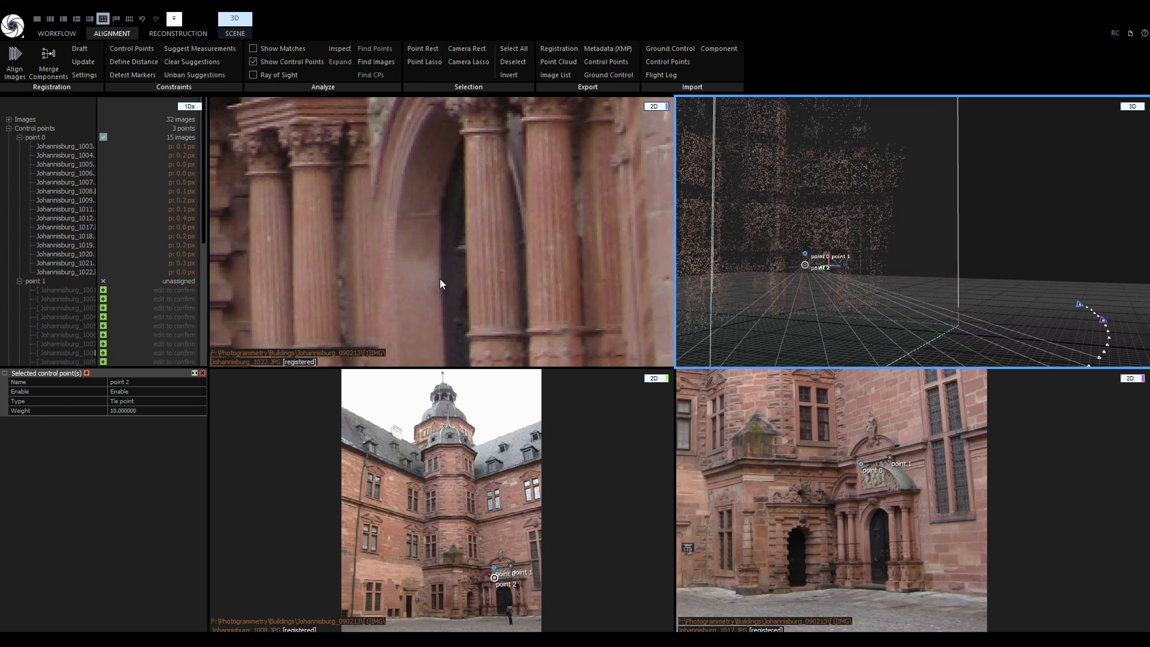
Confirm the suggested positions of point 1 at the relief's upper-right corner in images 1001 to 1014 and 1016.
left_click(55, 290)
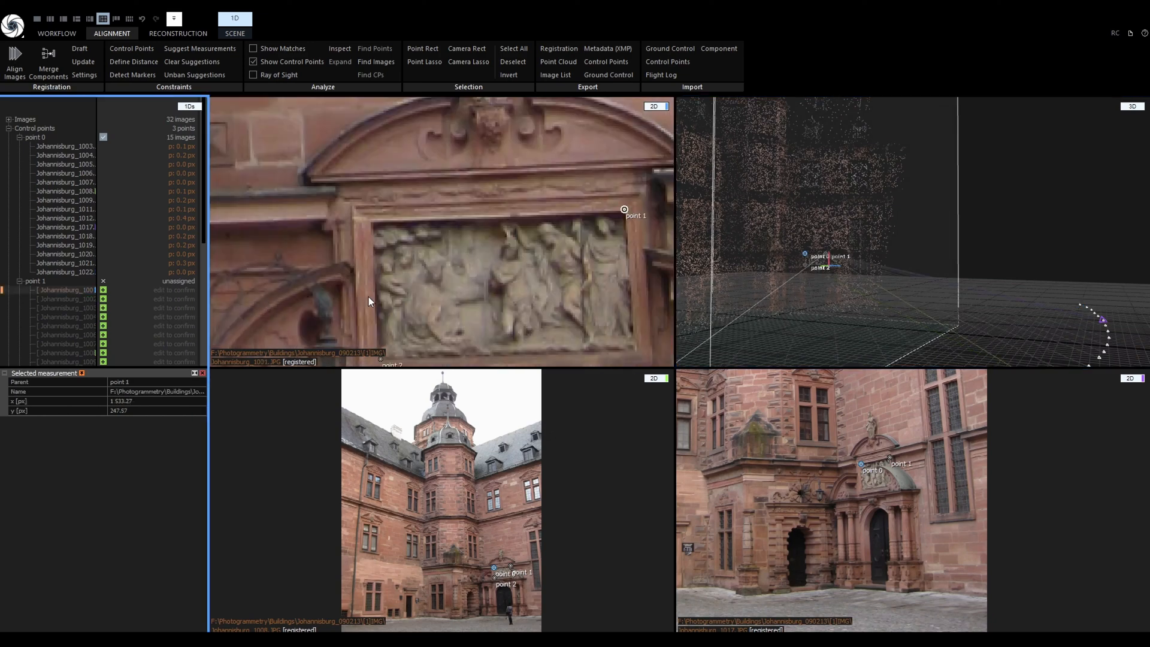
left_click(624, 210)
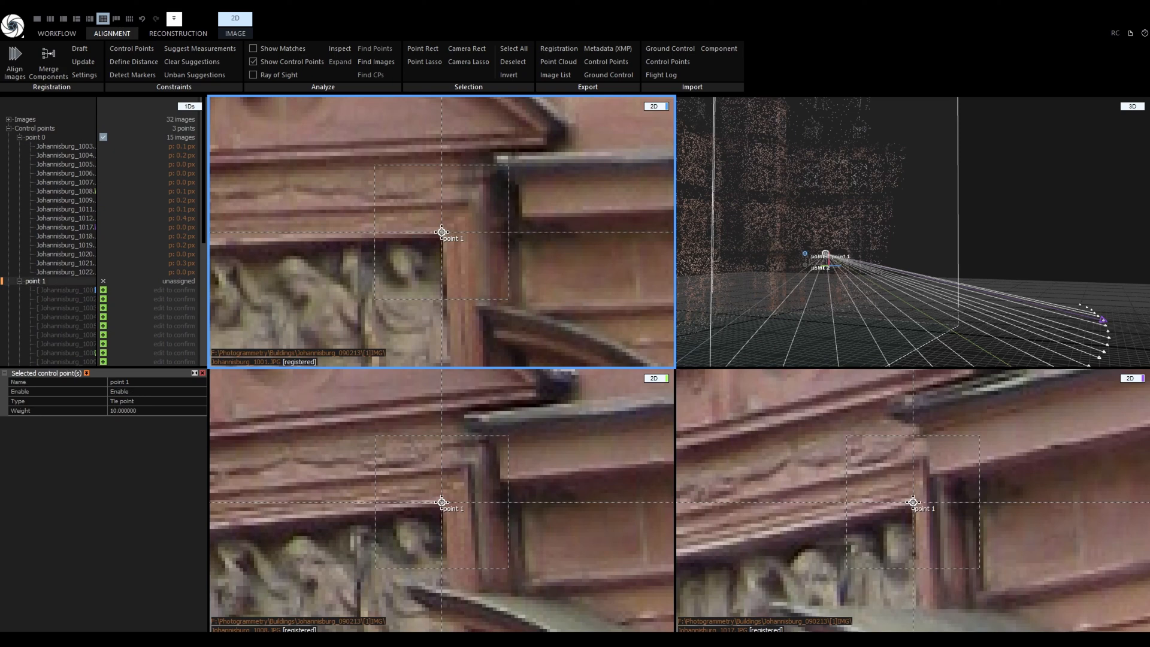
left_click_drag(441, 232, 442, 231)
key("Down")
key("Down")
key("Down")
key("Down")
key("Down")
key("Down")
key("Down")
key("Down")
key("Down")
key("Down")
key("Down")
key("Down")
key("Down")
key("Down")
key("Down")
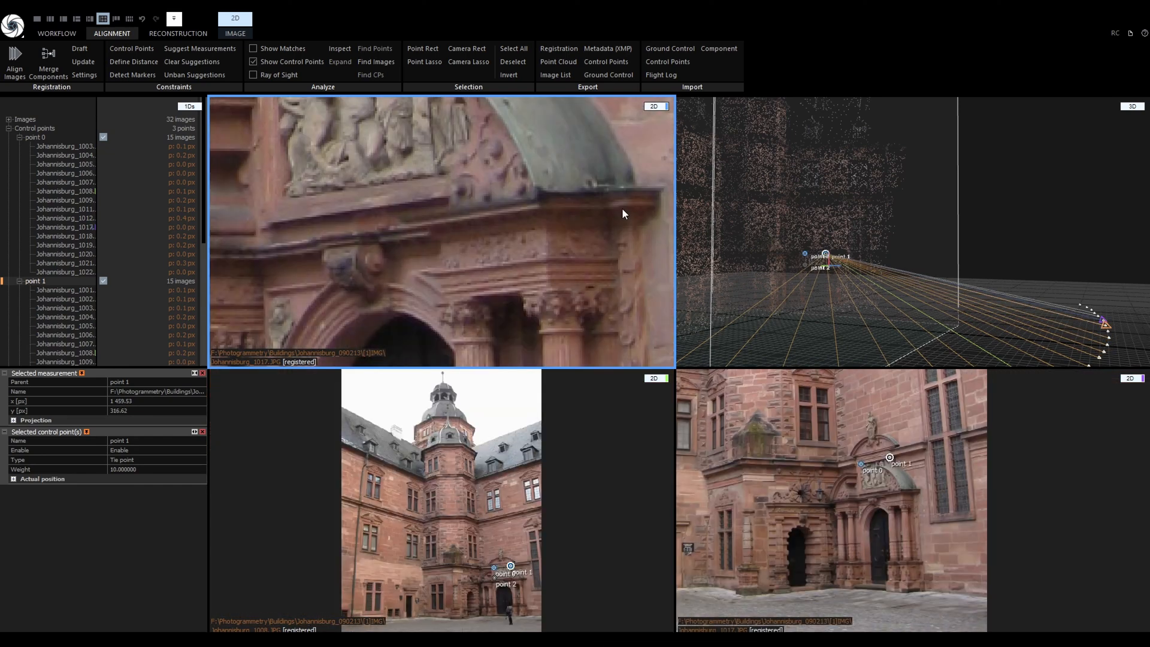
Confirm the well-placed suggestions of point 2 at the relief's lower-left corner across images 1001 to 1016.
scroll(46, 305, "down", 5)
left_click(49, 316)
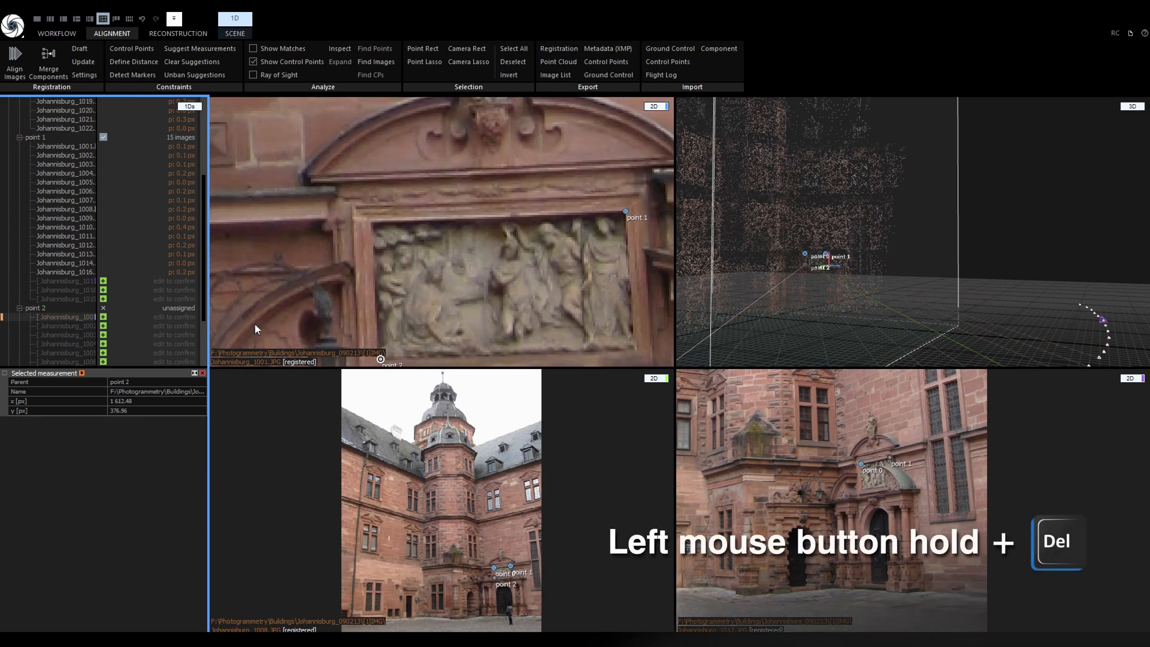
left_click_drag(476, 214, 441, 231)
key("Right")
key("Right")
key("Right")
key("Right")
key("Right")
key("Right")
key("Right")
key("Right")
key("Right")
key("Right")
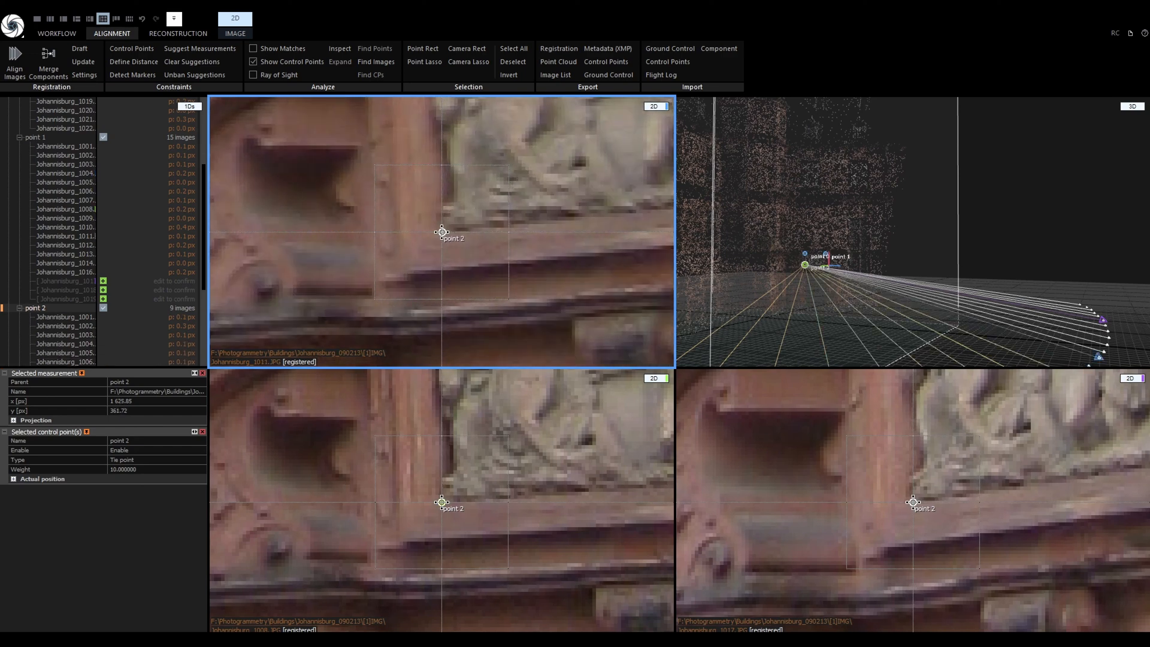
key("Right")
key("Right")
key("Right")
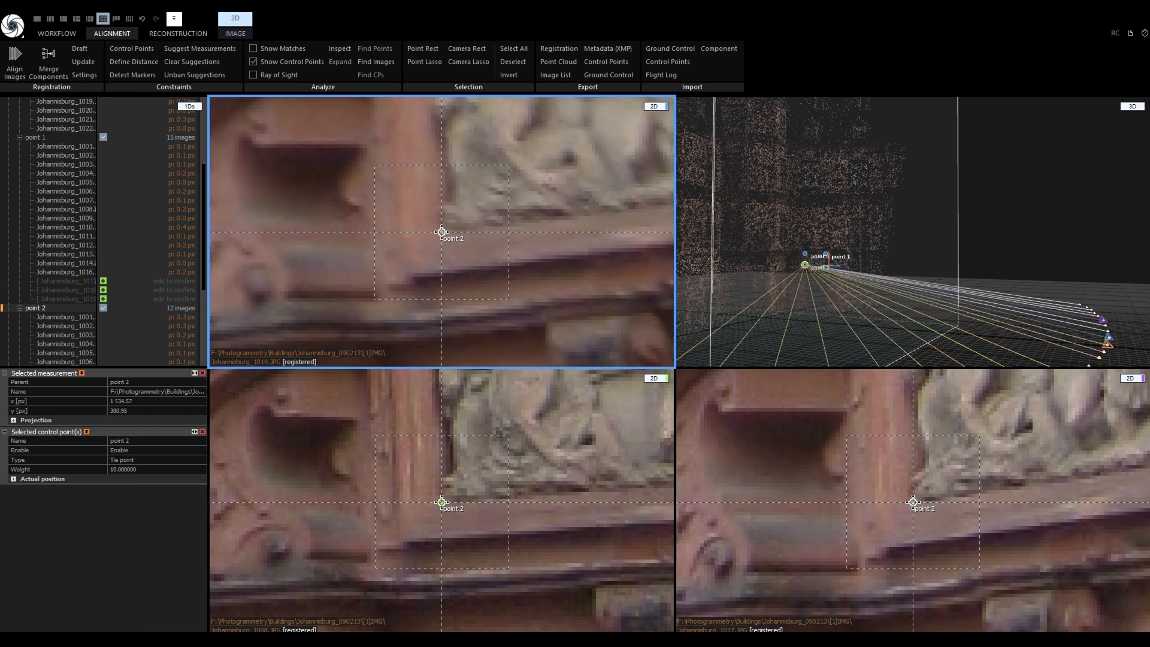
key("Right")
key("Right")
left_click_drag(441, 231, 435, 241)
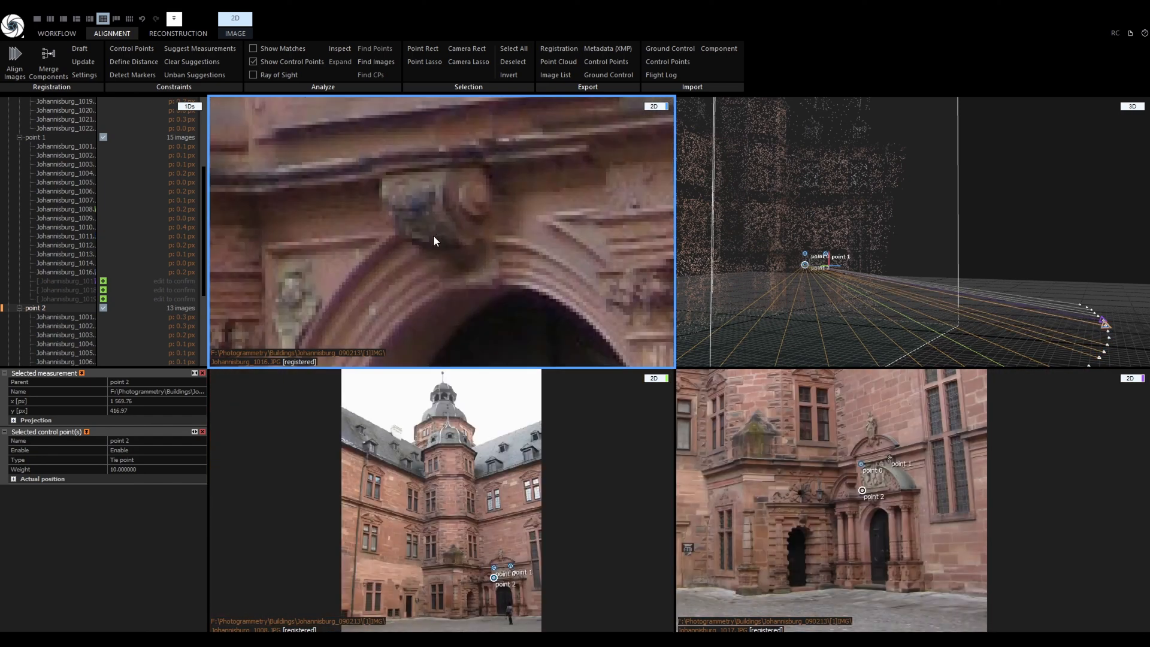
Collapse the image lists of points 0, 1 and 2, select all three points and clear their remaining suggestions.
scroll(438, 281, "down", 5)
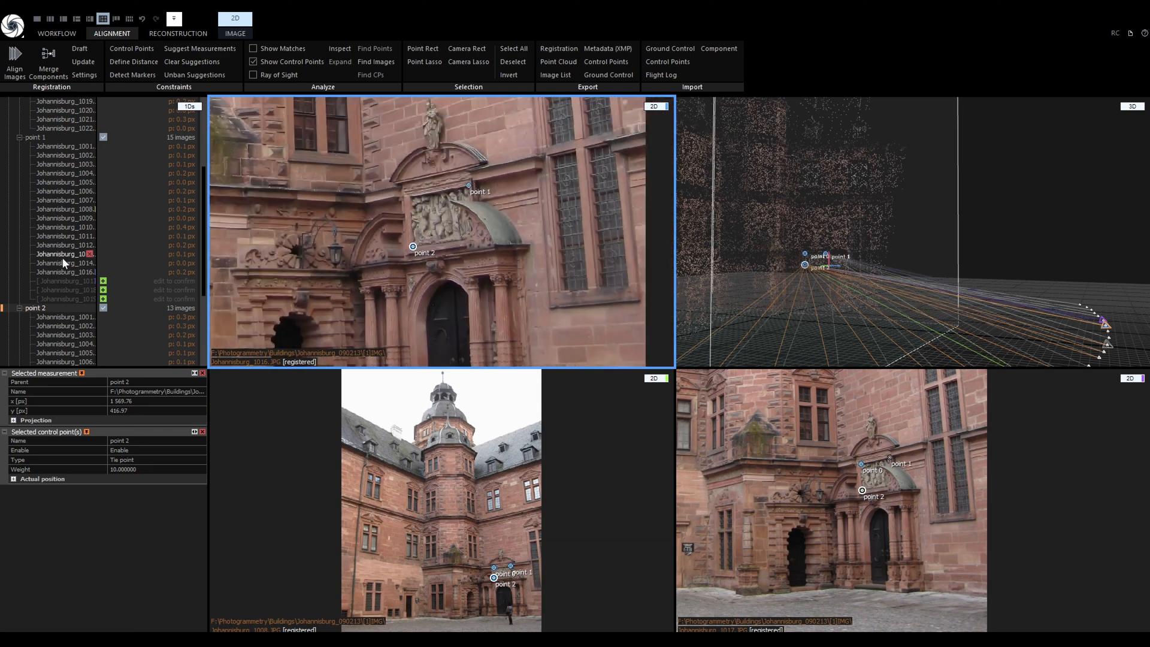
scroll(62, 258, "up", 5)
left_click(20, 138)
left_click(21, 147)
left_click(21, 154)
left_click(36, 138)
left_click(44, 154, "shift")
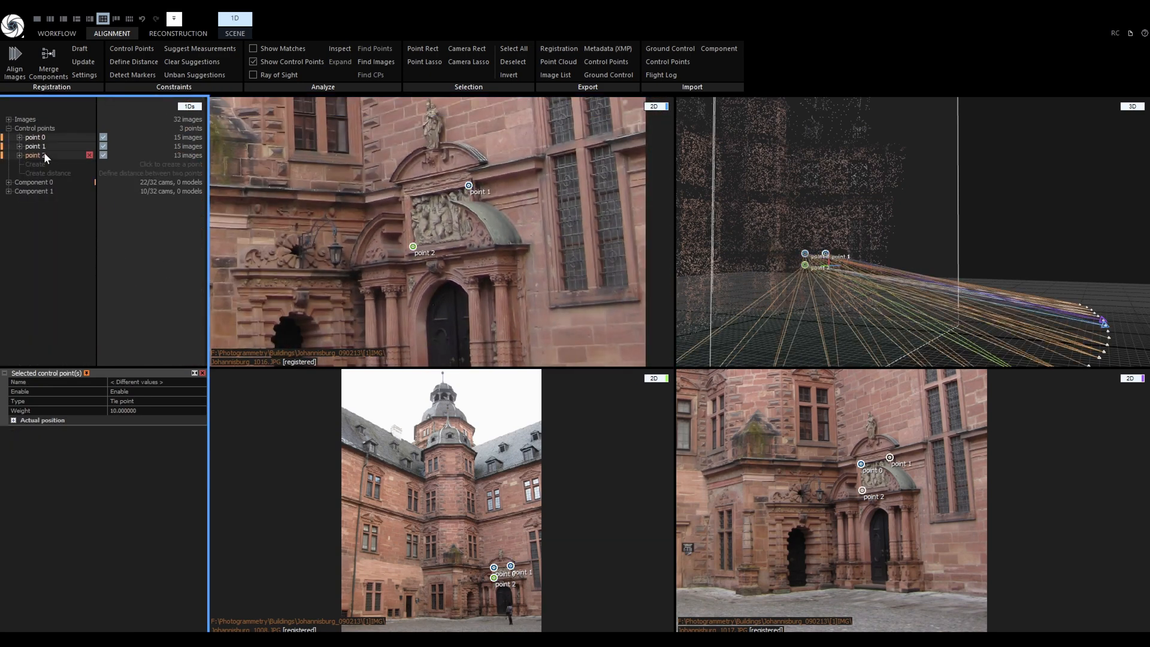
left_click(194, 63)
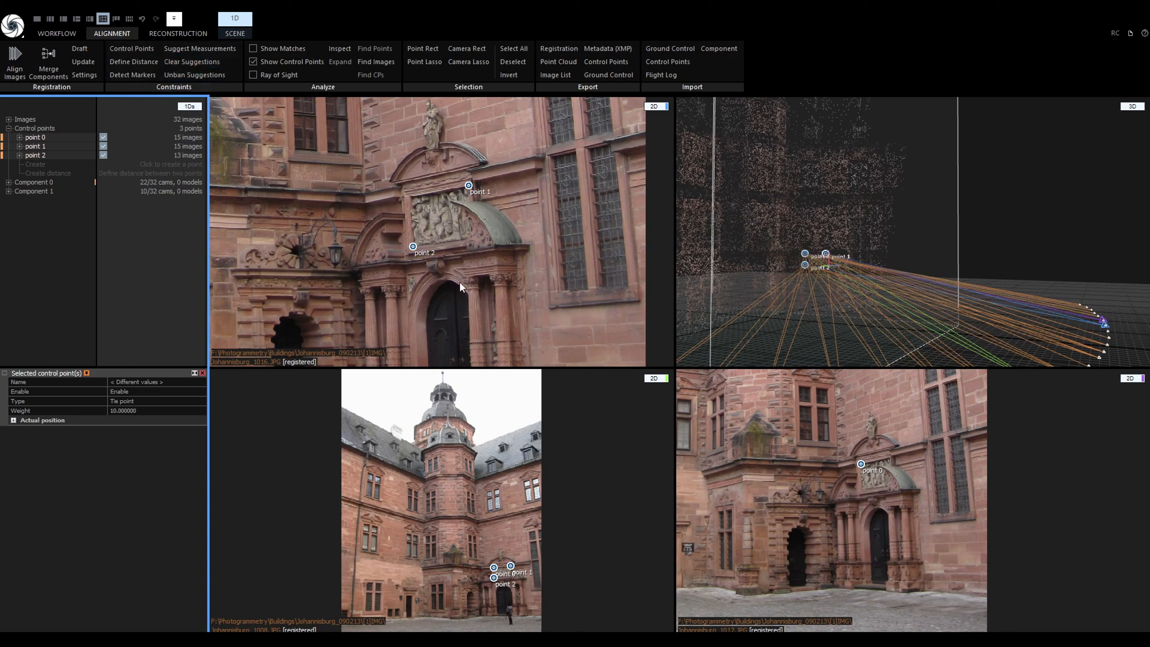
Display Component 1 and place a control point on the relief's upper-left corner in its 3D view.
left_click(27, 191)
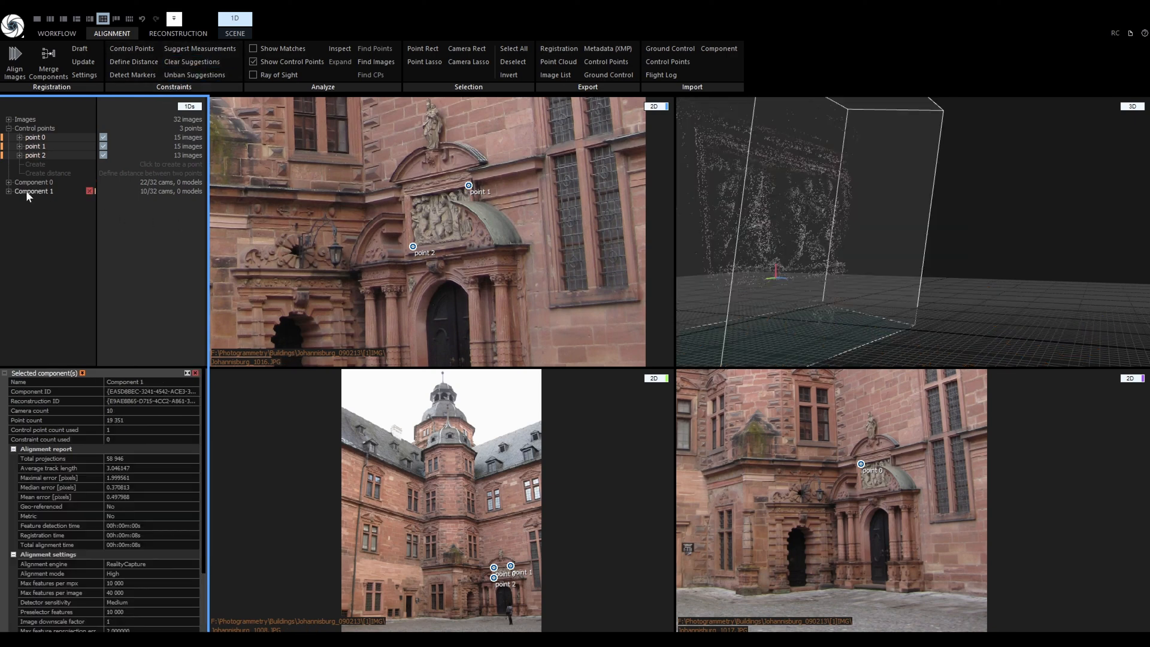
left_click(980, 305)
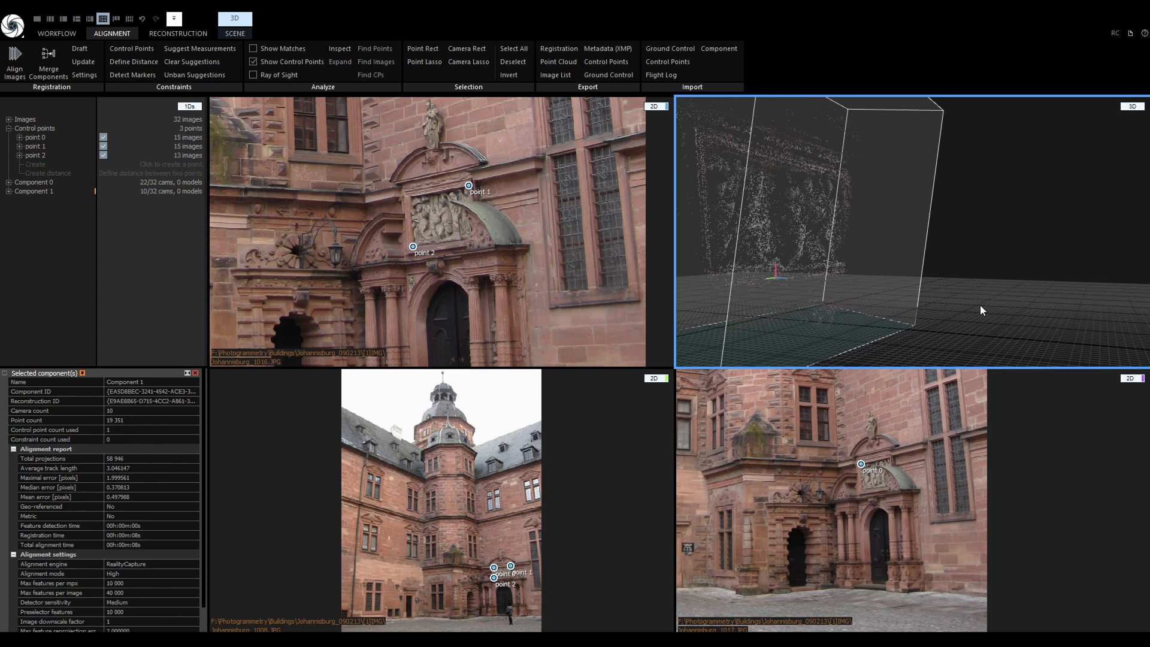
key("F3")
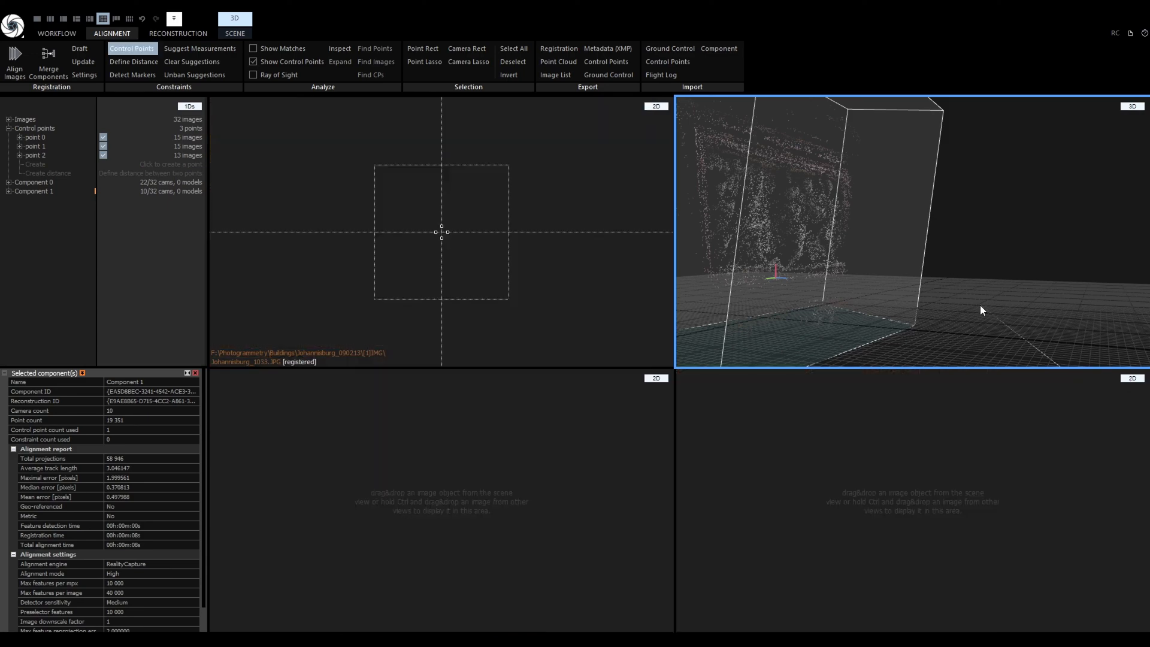
right_click_drag(818, 260, 683, 265)
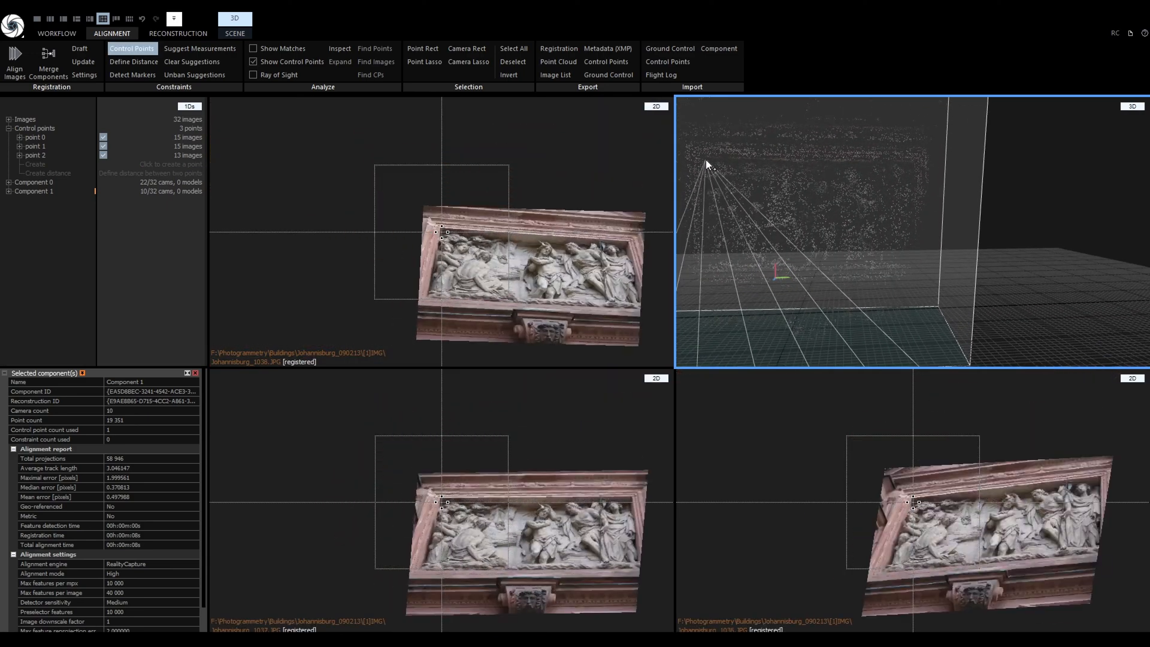
scroll(703, 156, "up", 5)
scroll(703, 156, "up", 4)
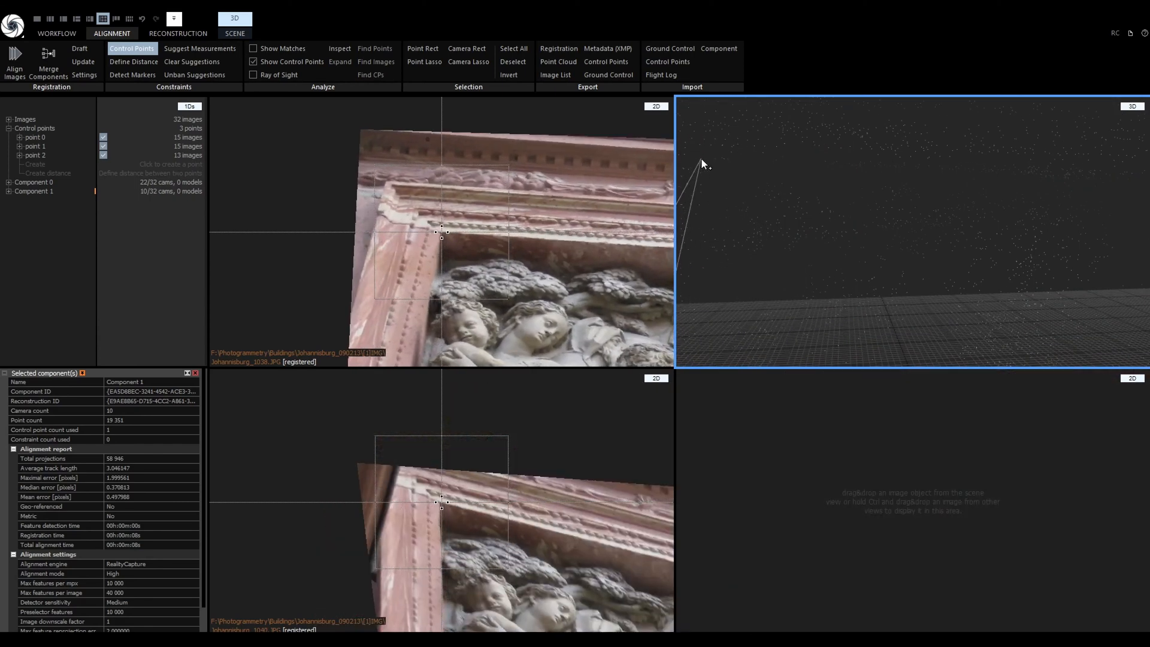
left_click(701, 159)
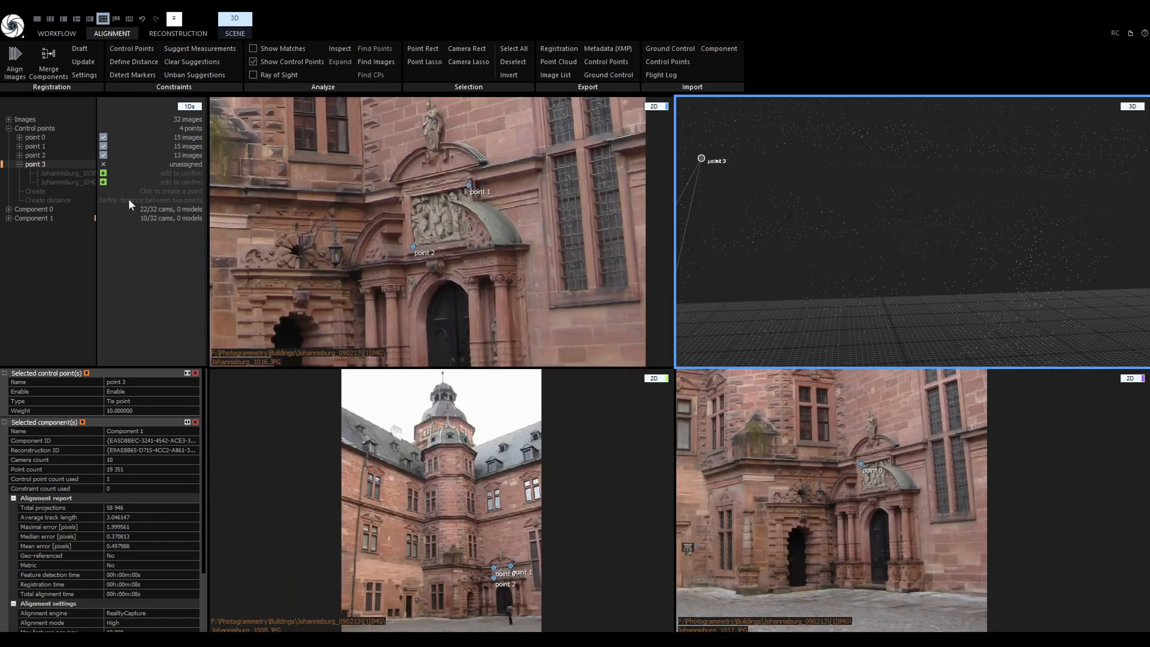
Merge the control point just placed in Component 1 into point 0 and expand point 0's image list.
left_click(33, 166)
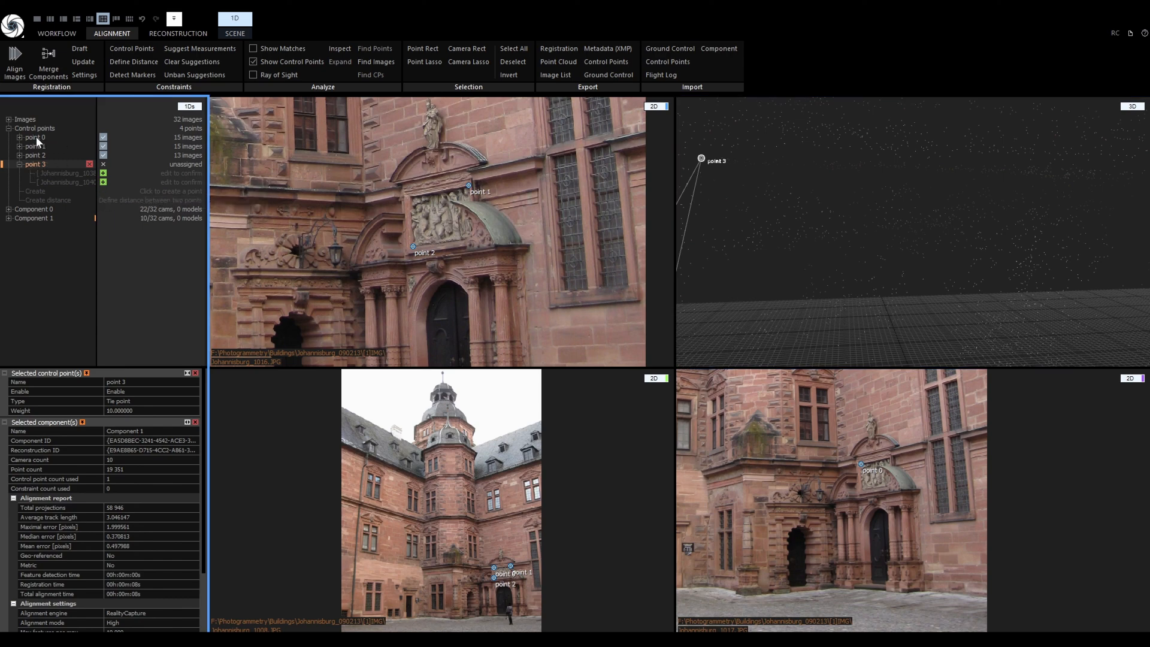
left_click(36, 137)
left_click(19, 137)
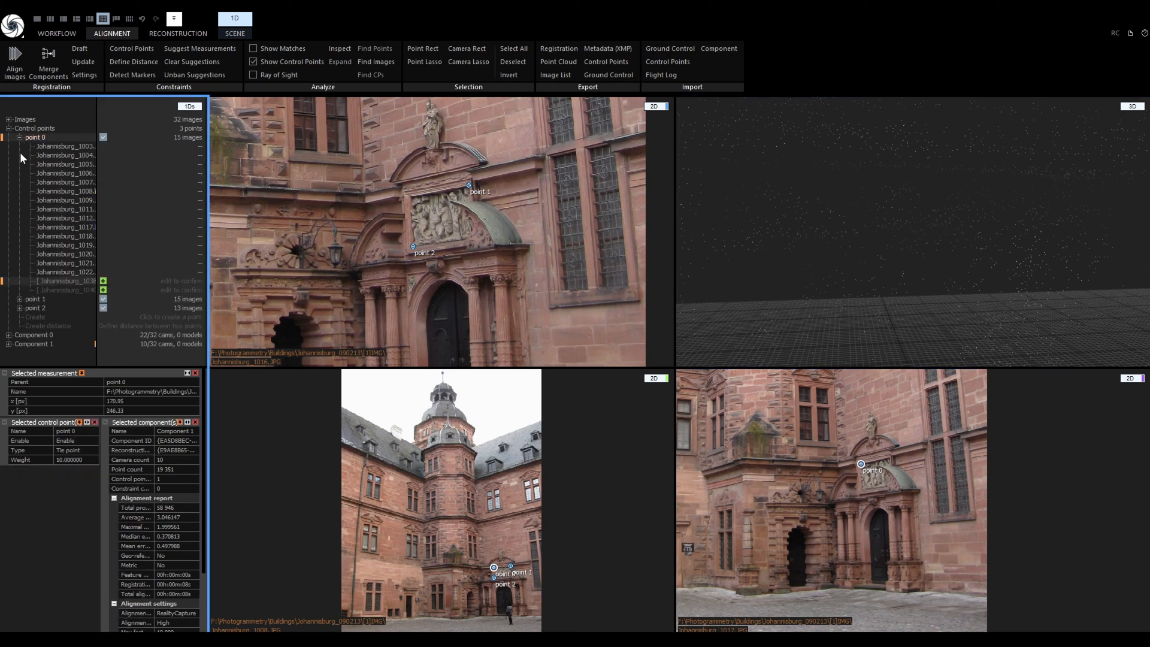
Confirm the position of point 0 at the relief's upper-left corner in images 1038 and 1040.
left_click(55, 280)
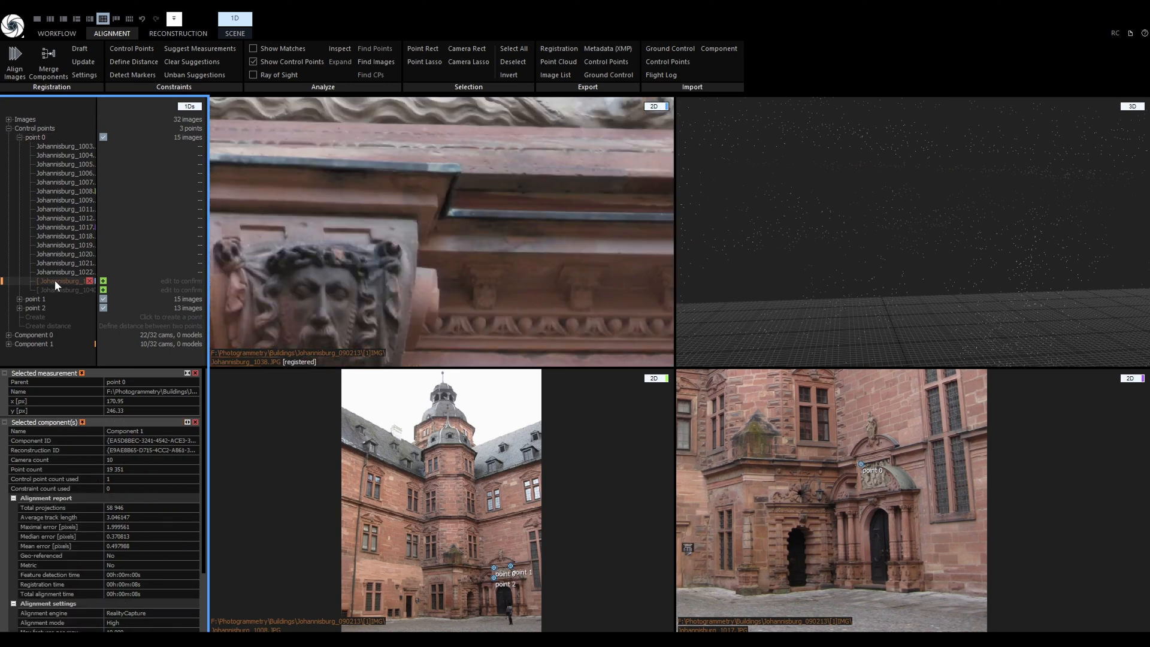
scroll(447, 250, "down", 6)
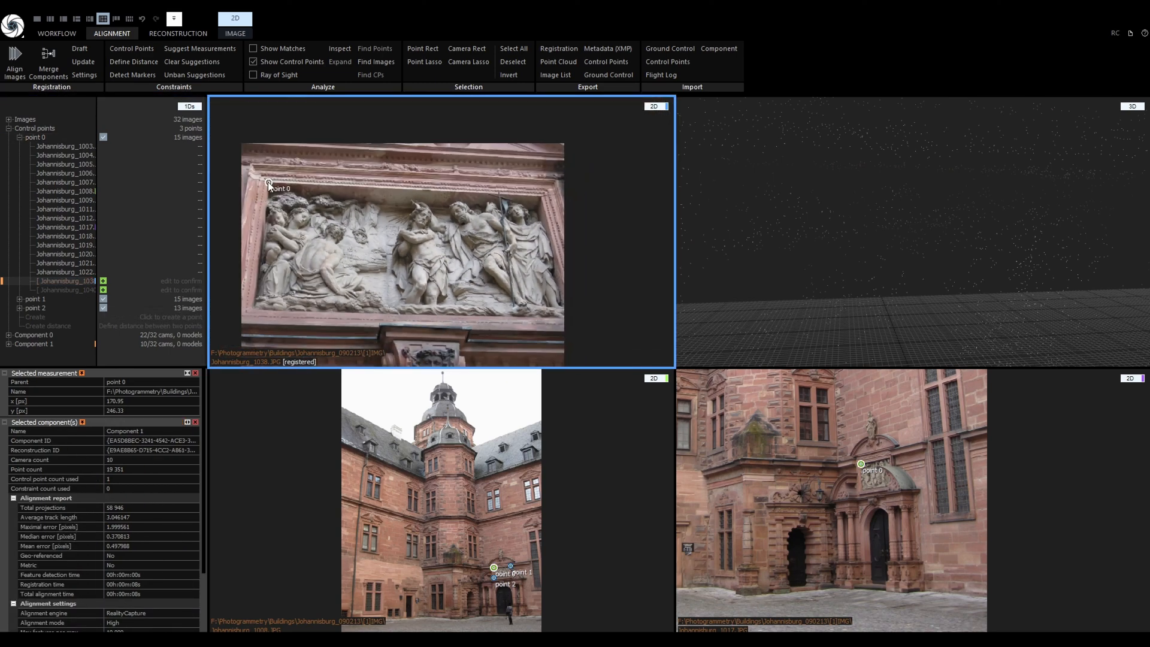
left_click(268, 182)
left_click(441, 232)
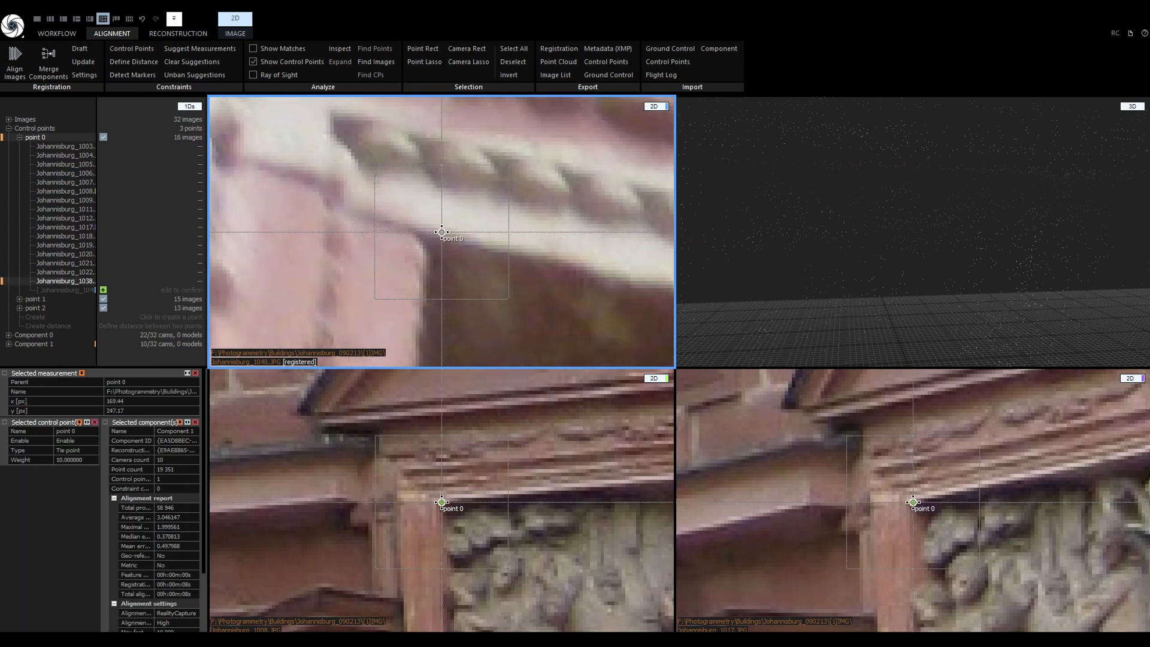
left_click(441, 232)
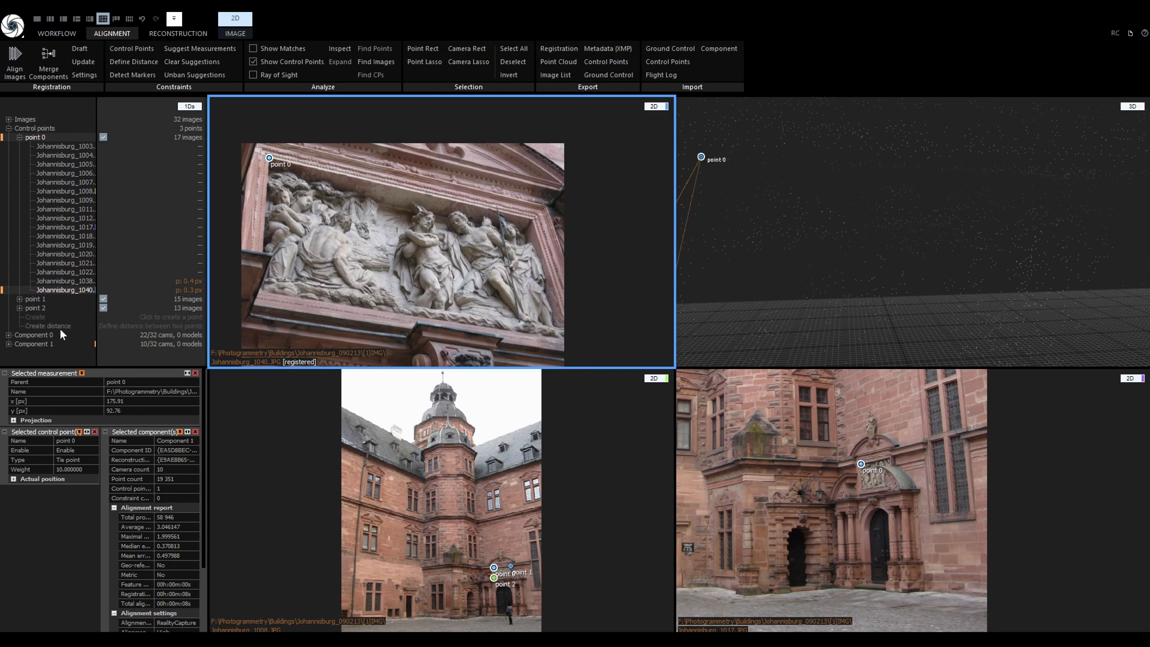
left_click(41, 333)
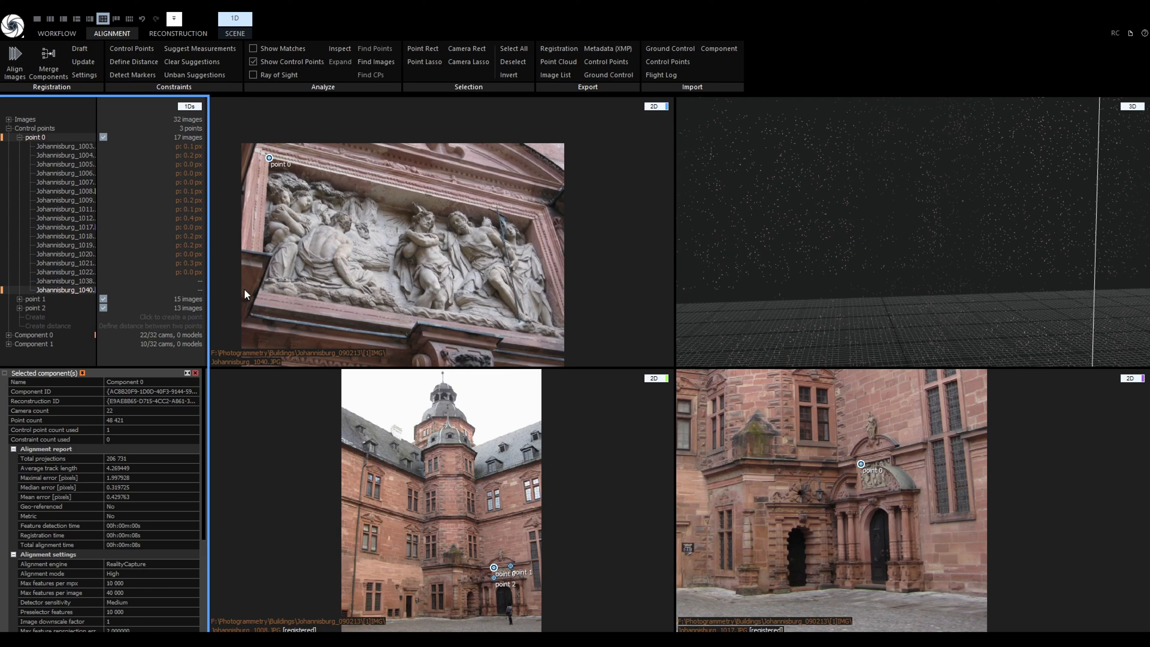
left_click(36, 299)
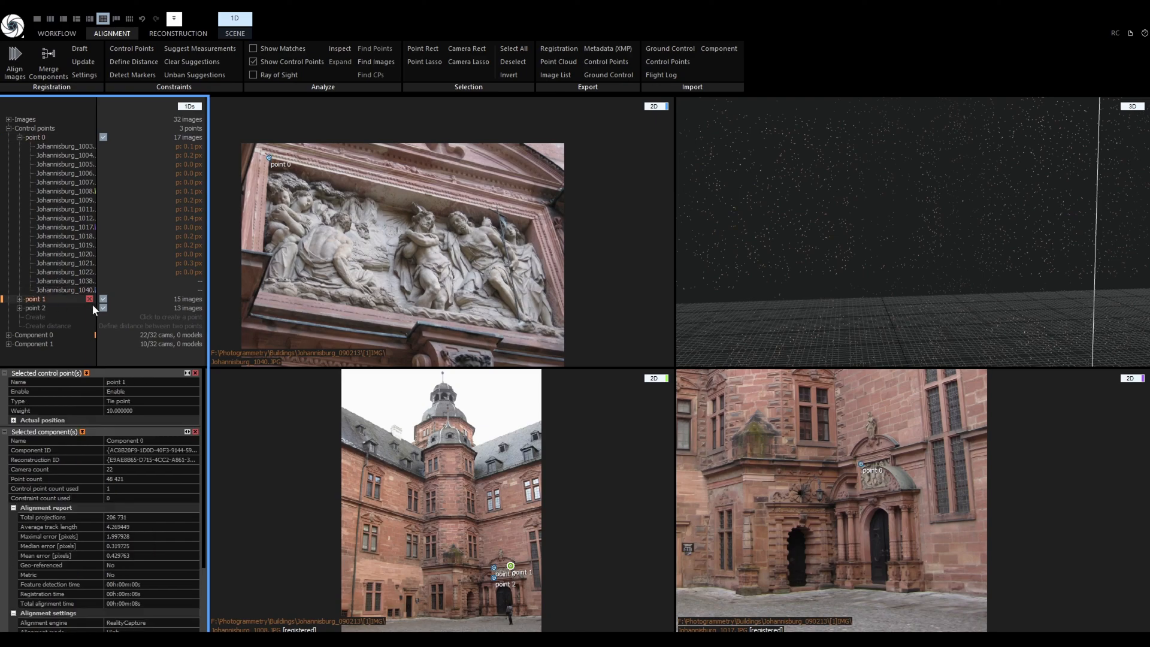
left_click_drag(92, 304, 827, 277)
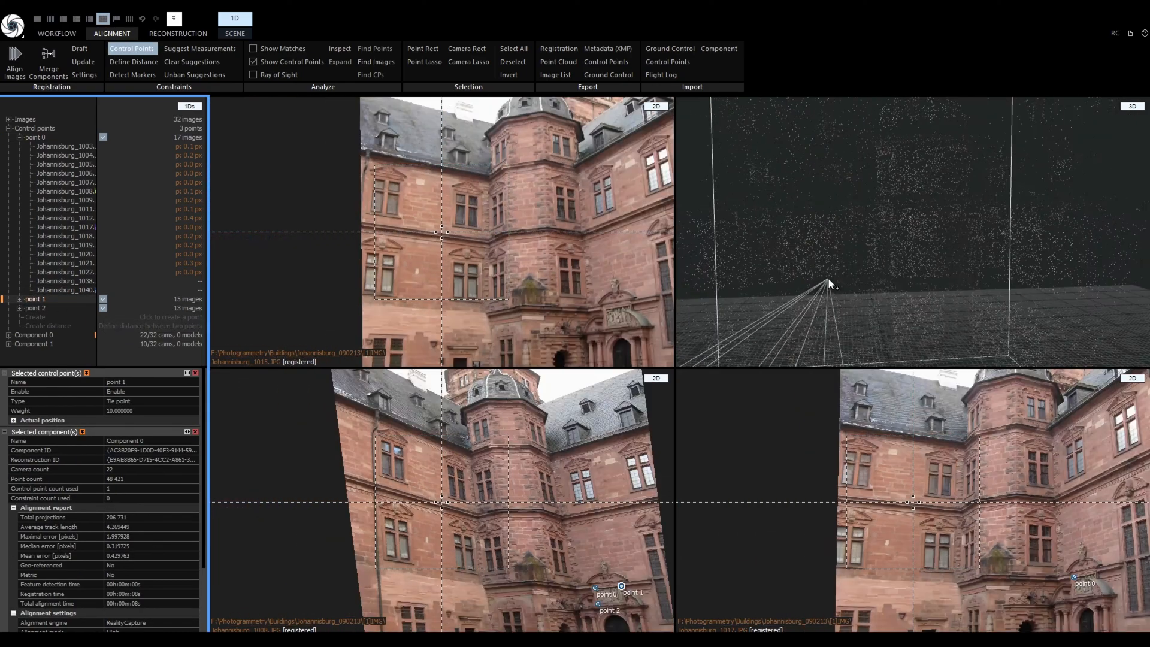
scroll(828, 278, "down", 3)
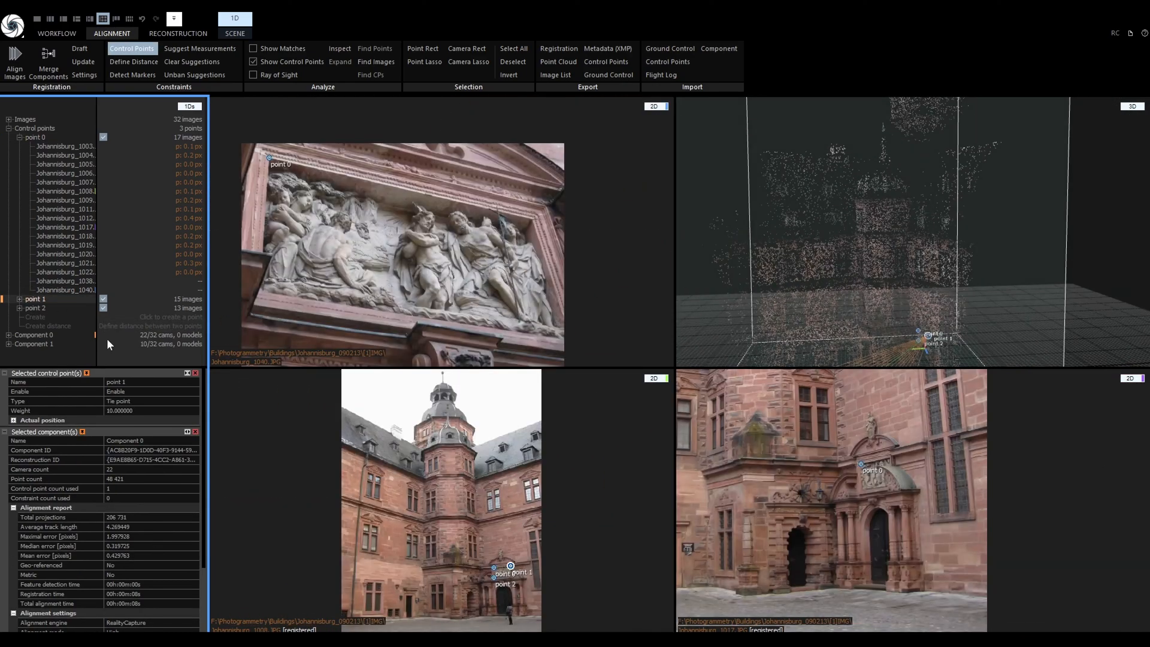
Display Component 1 and place point 1 on the relief's upper-right corner and point 2 on its lower-left corner in the 3D view.
left_click(42, 343)
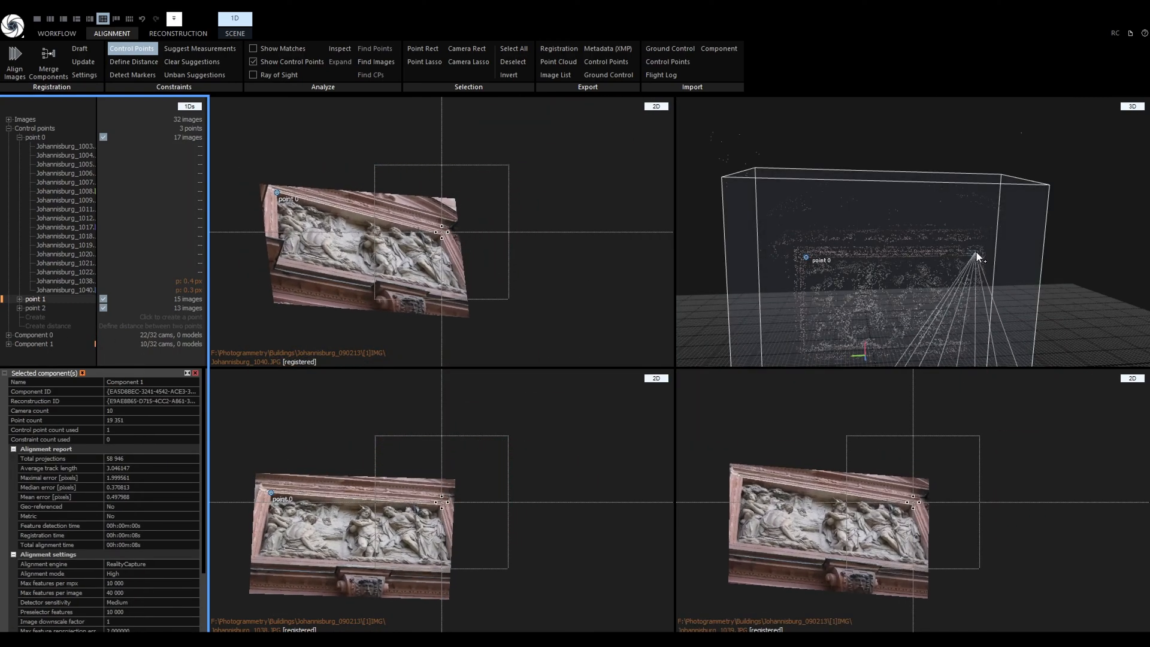
left_click(979, 248)
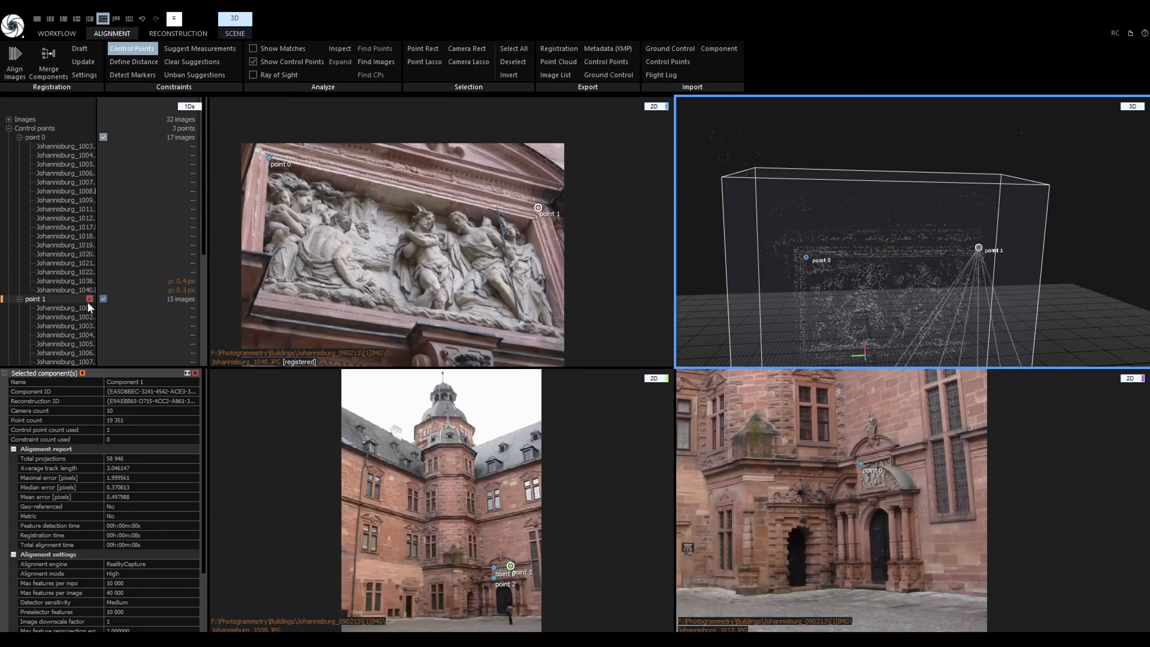
left_click(34, 325)
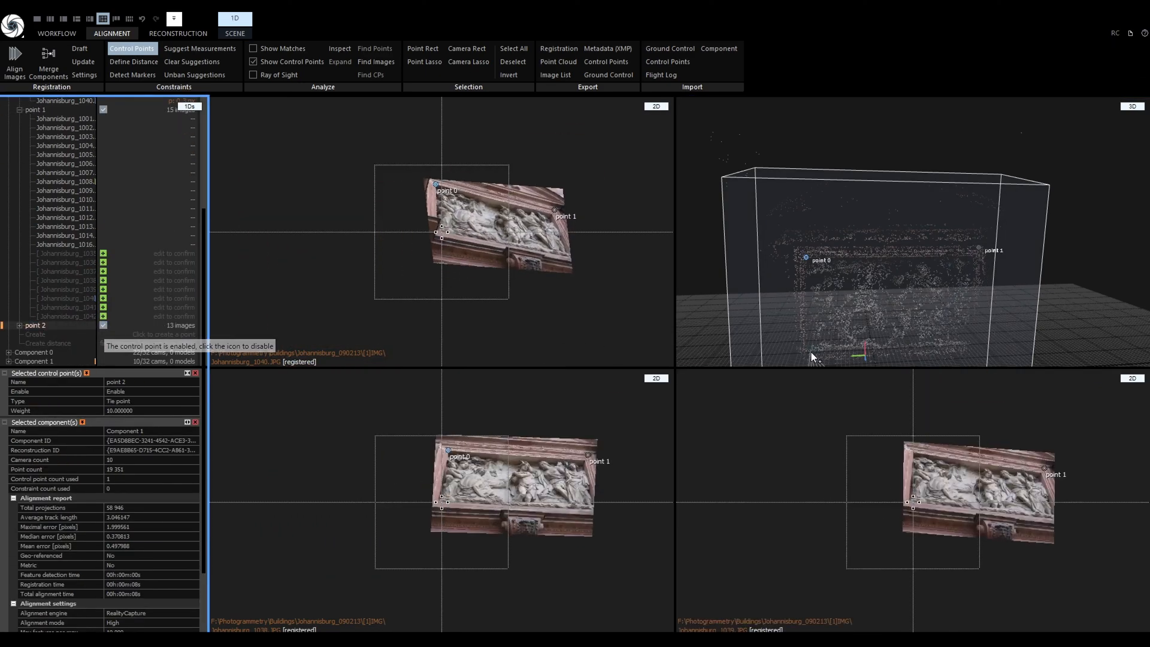
scroll(805, 333, "up", 8)
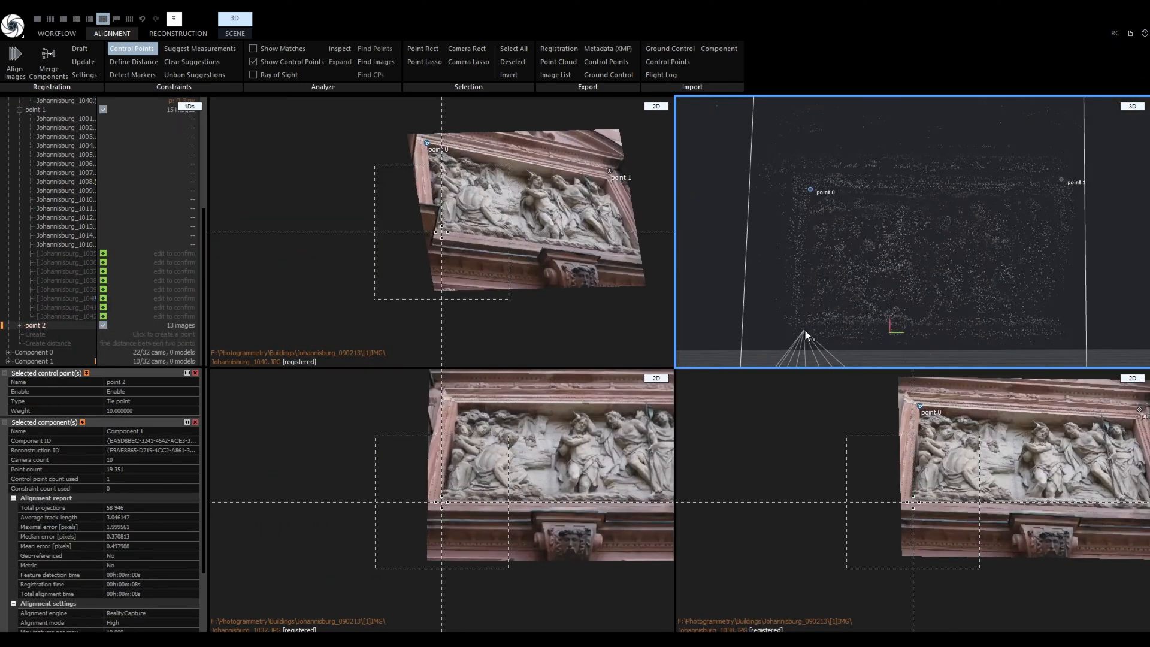
scroll(785, 321, "up", 6)
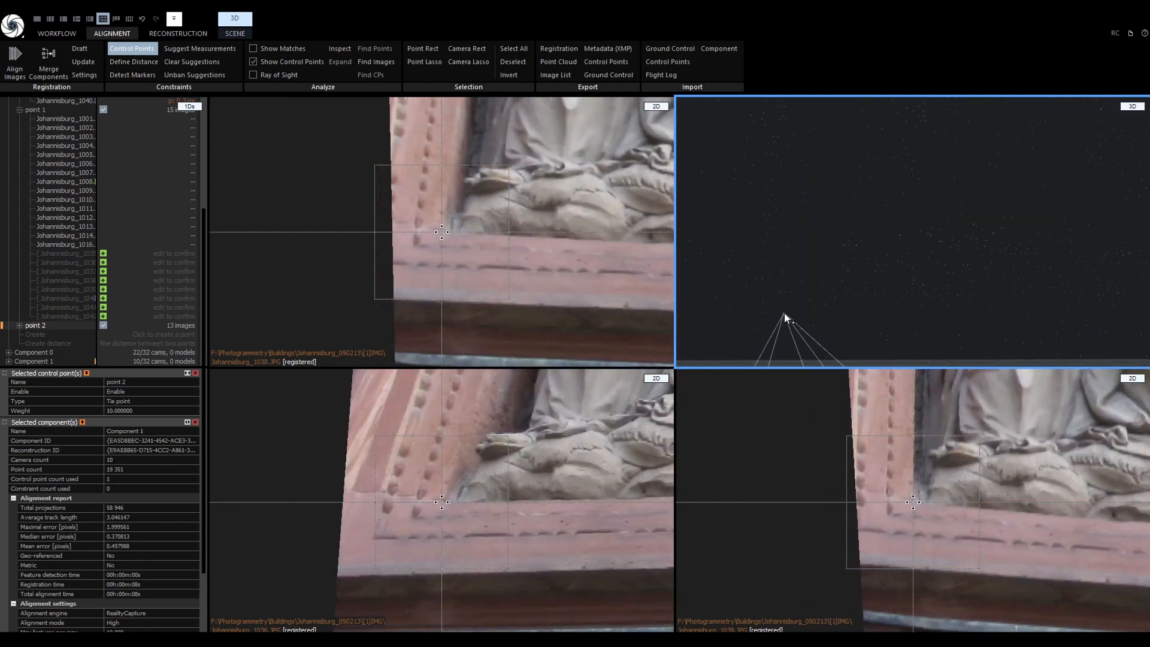
left_click(785, 313)
key("Escape")
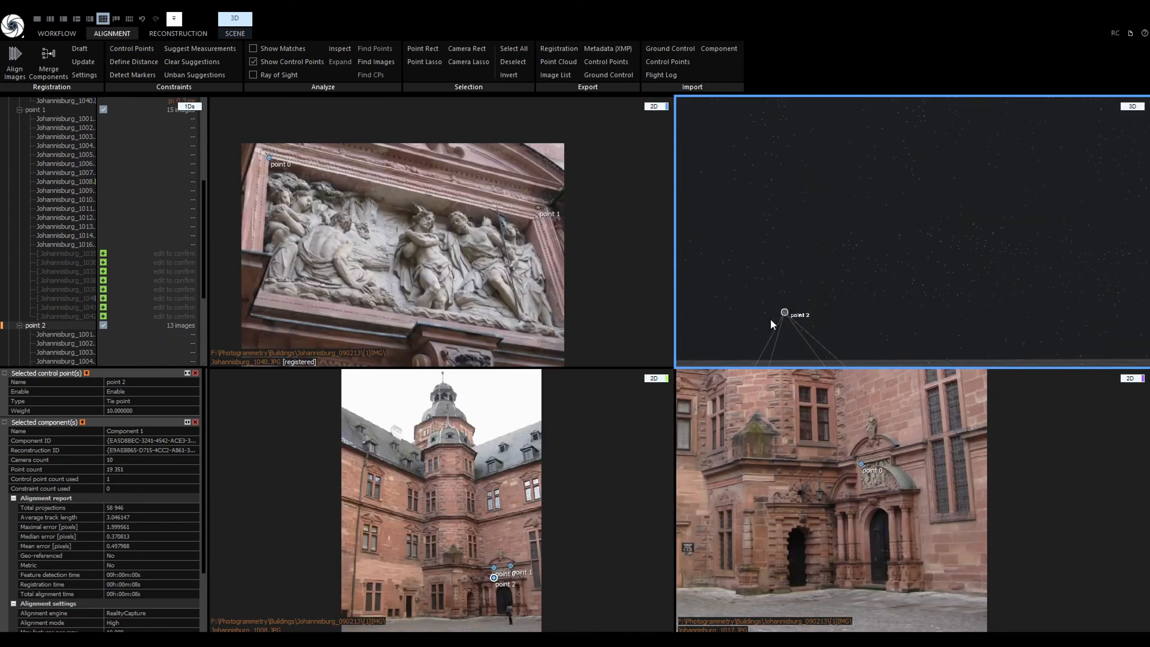
scroll(770, 319, "down", 3)
scroll(770, 319, "down", 4)
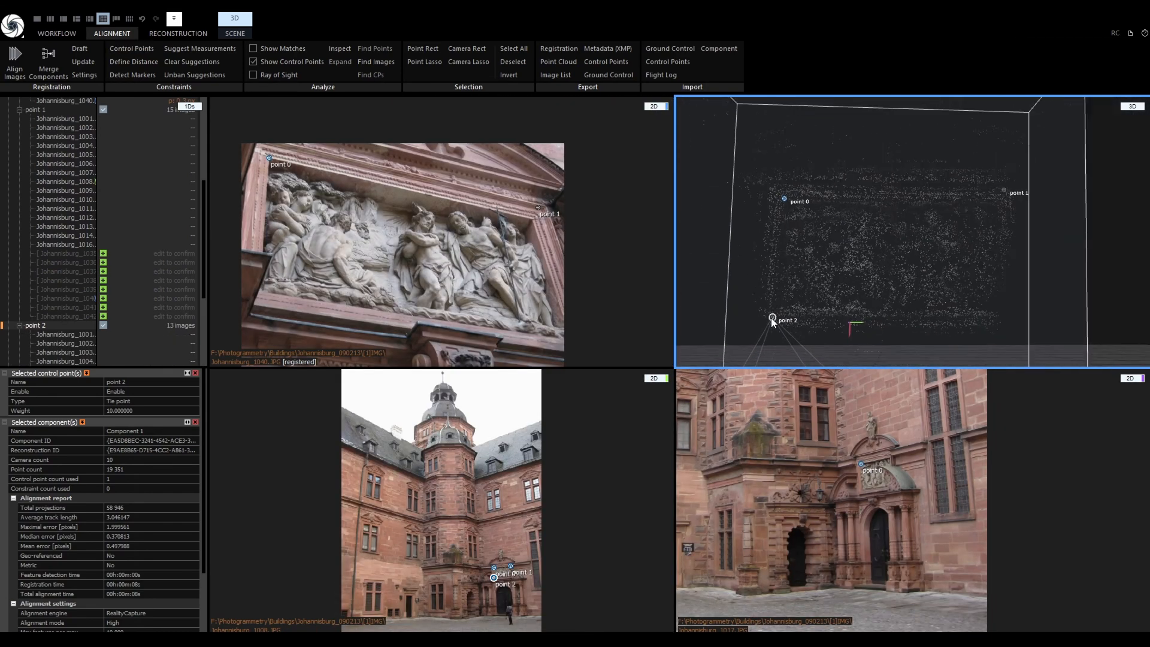
Open point 1's suggested measurement in image 1035 and move it onto the relief frame's upper-right inner corner.
left_click(70, 252)
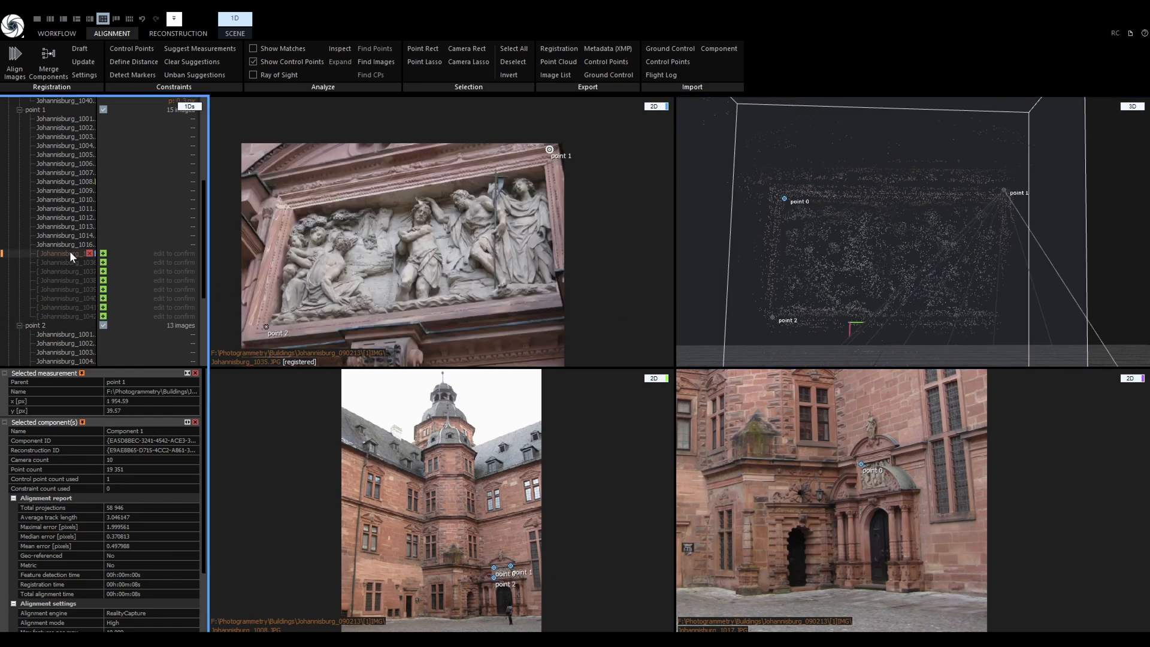
scroll(565, 138, "up", 5)
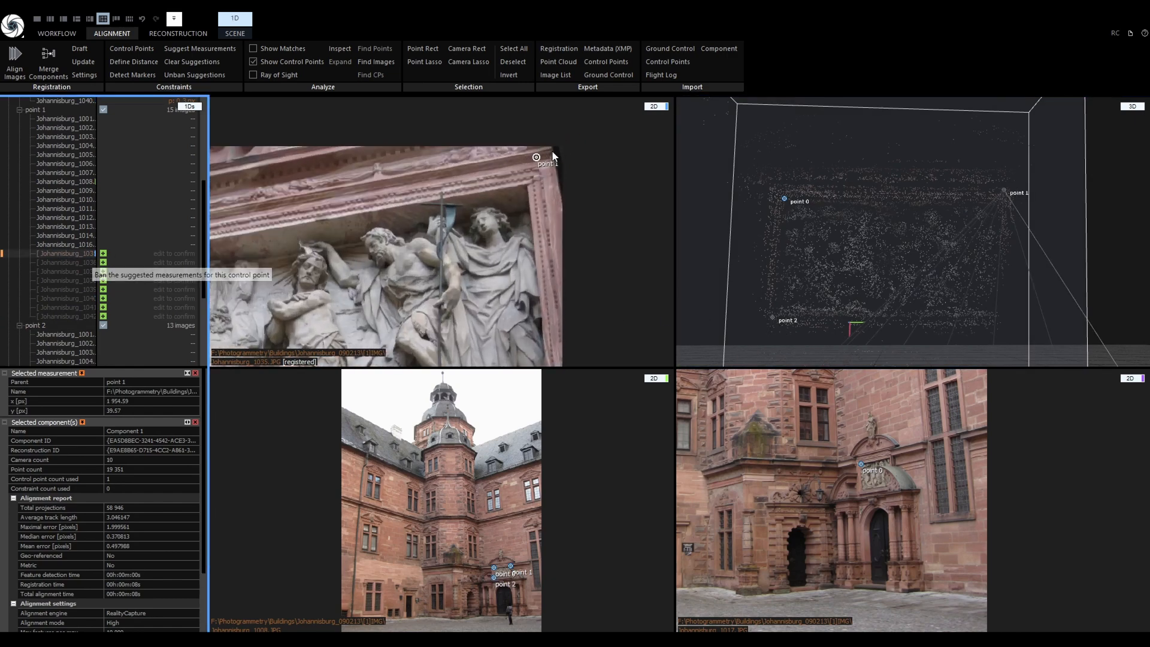
left_click(537, 186)
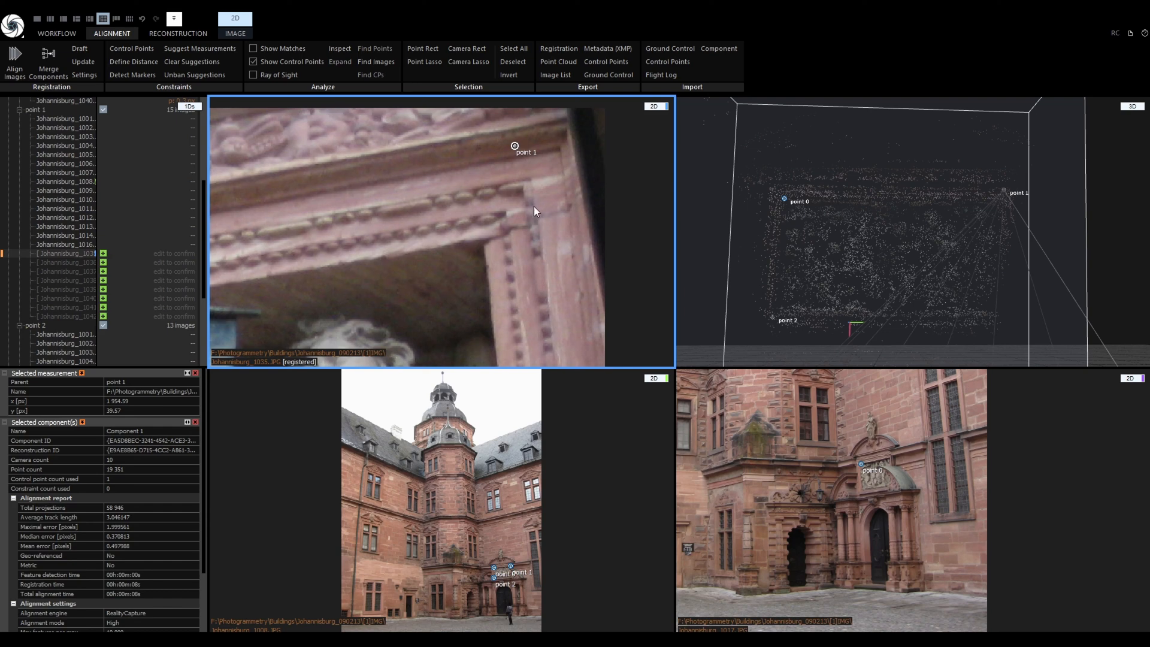
left_click(513, 147)
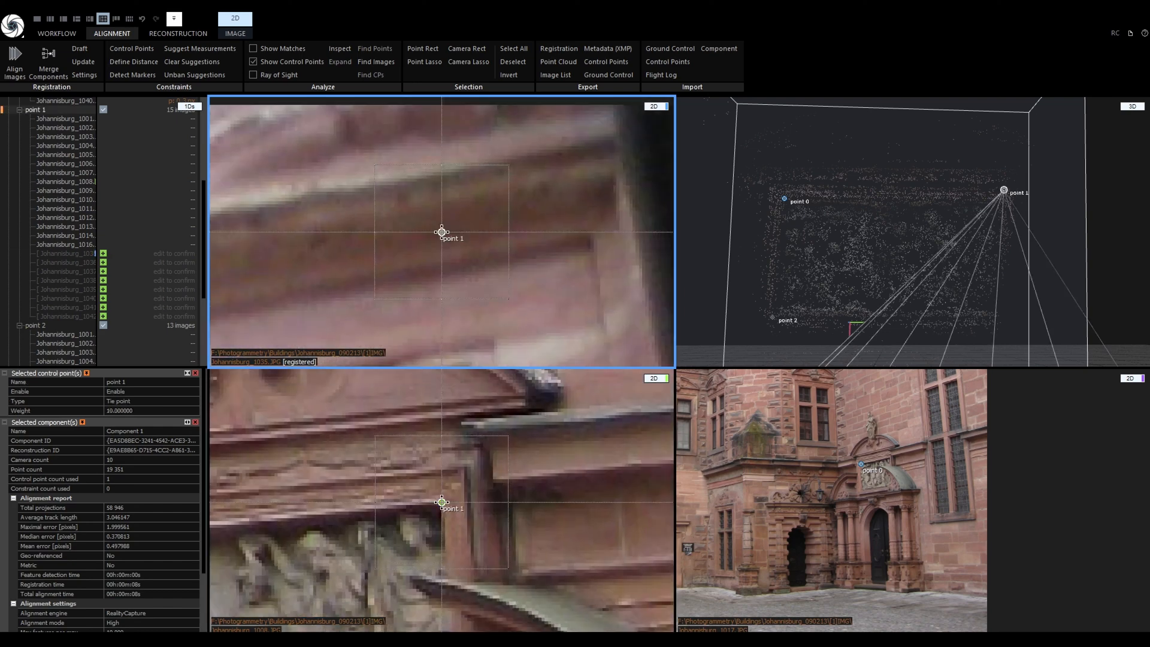
left_click_drag(514, 147, 455, 314)
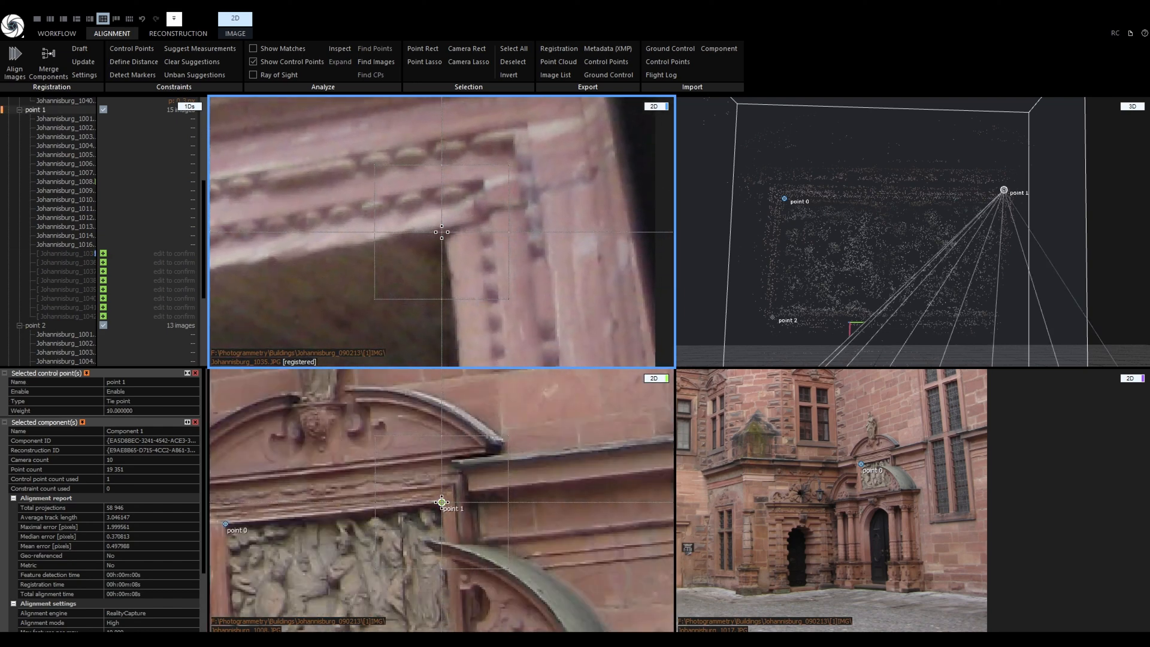
left_click(442, 232)
left_click_drag(441, 232, 377, 387)
left_click(442, 231)
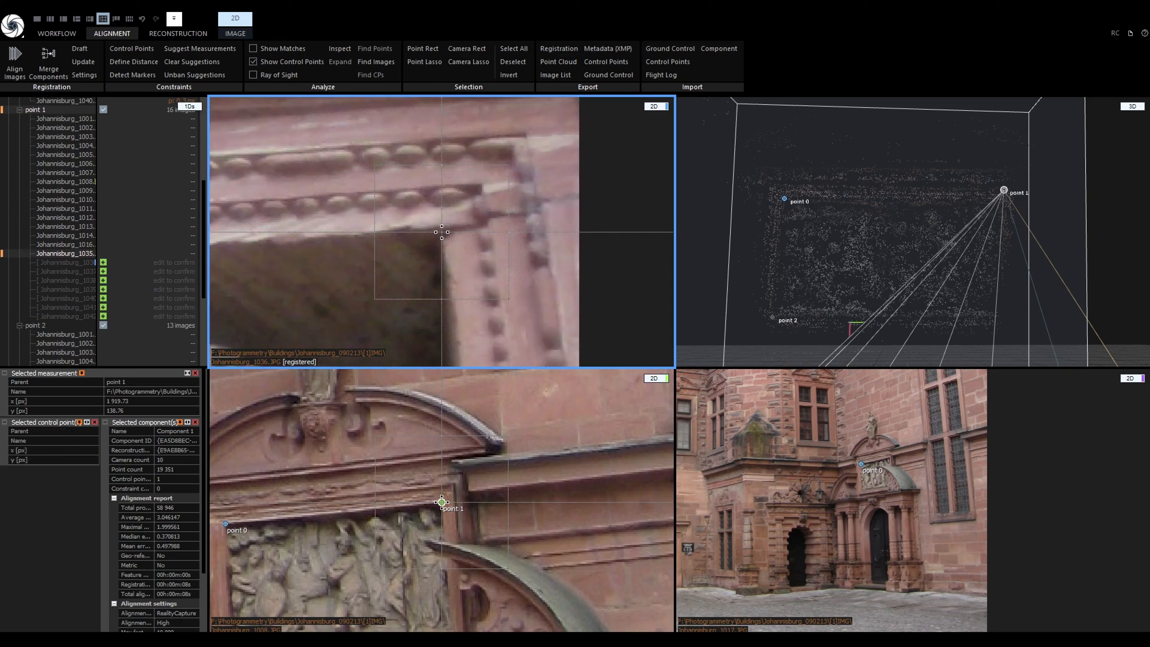
Confirm the position of point 1 at the upper-right inner corner in images 1036 to 1042.
left_click(442, 232)
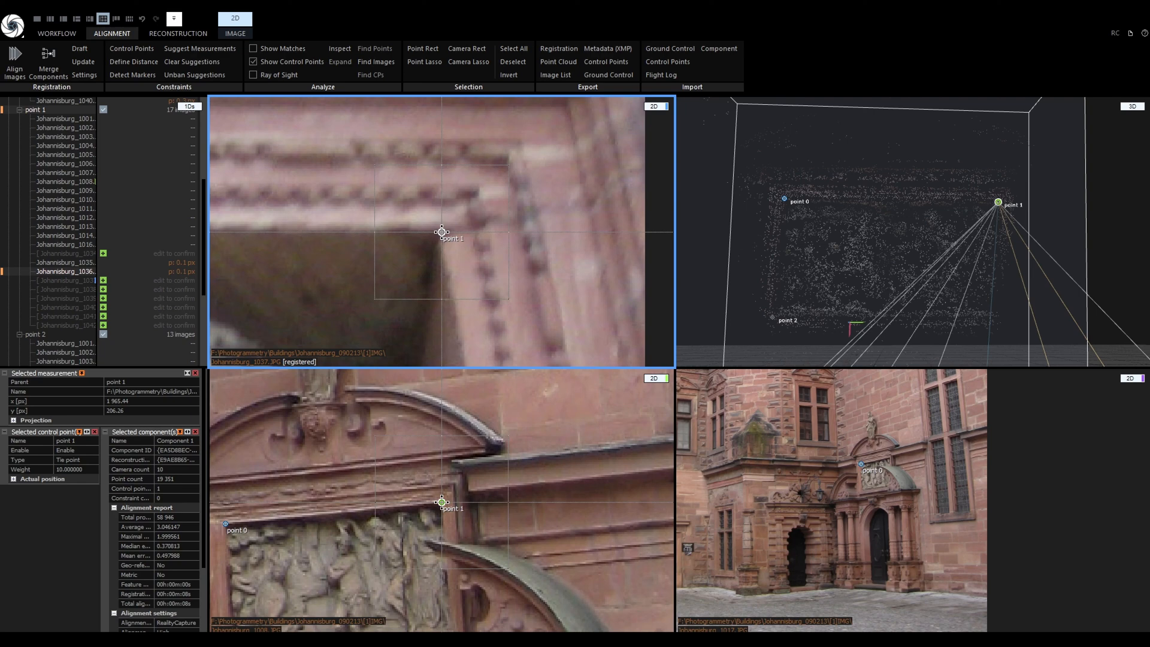
left_click(442, 232)
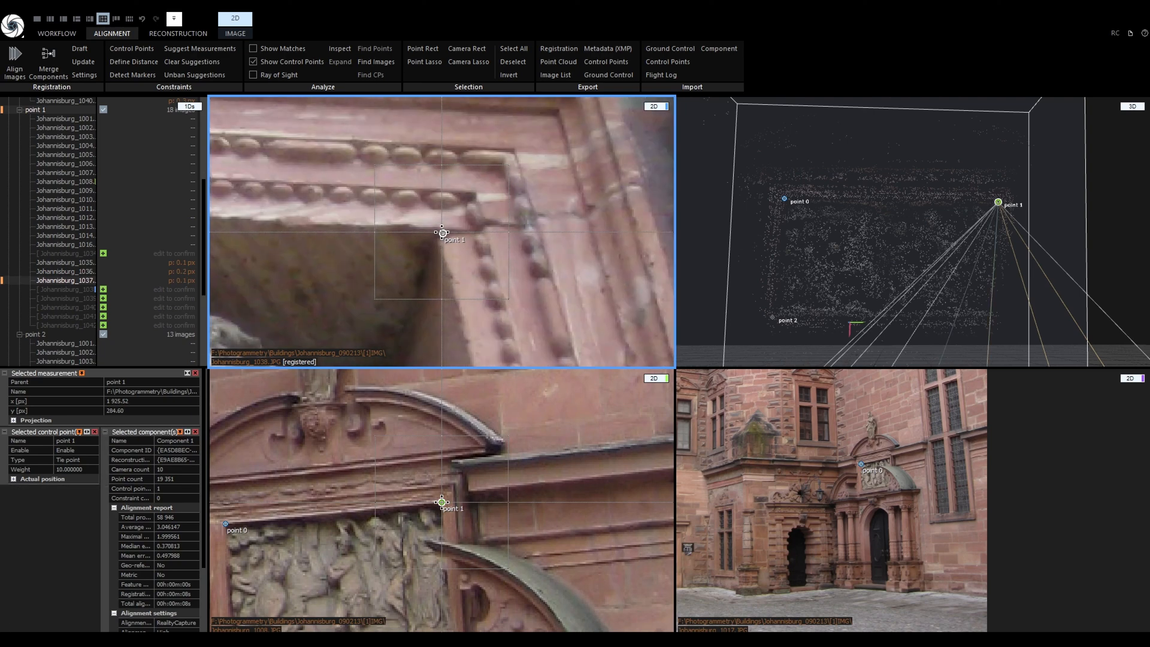
left_click(441, 231)
left_click(441, 232)
left_click(441, 232)
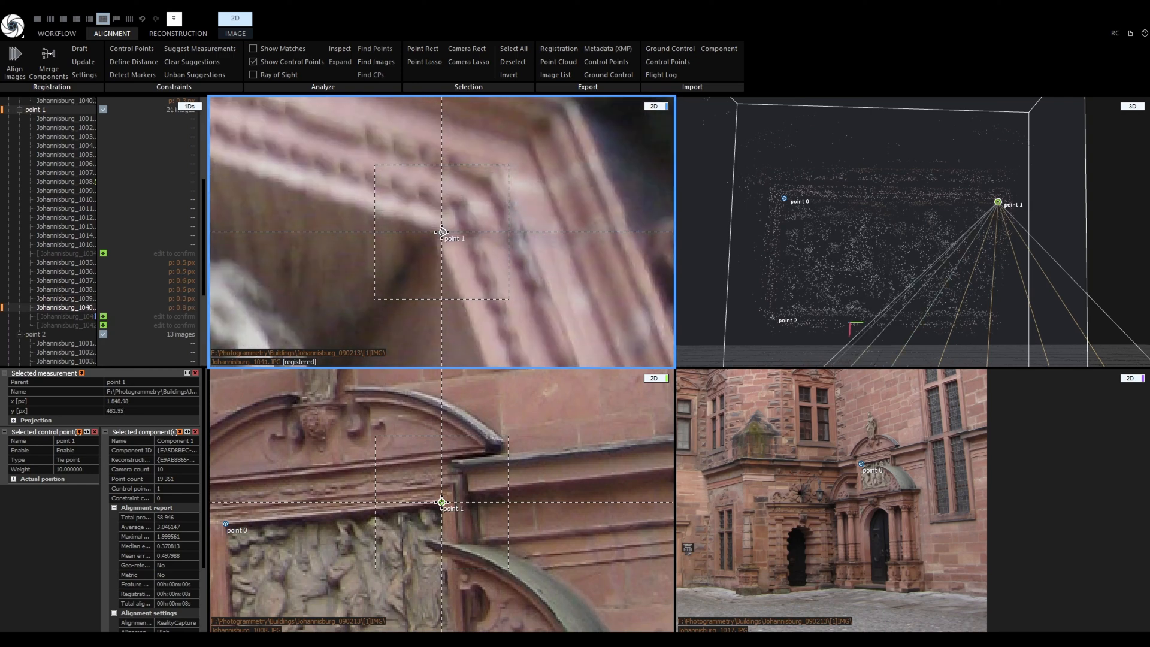
left_click(442, 232)
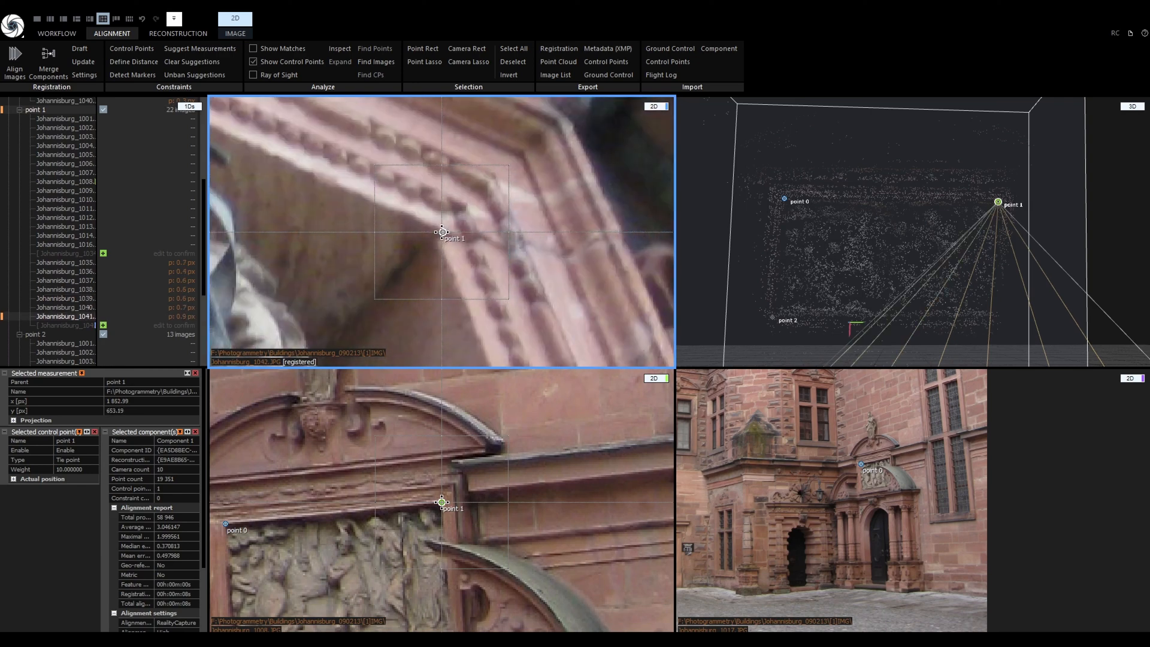
left_click(442, 231)
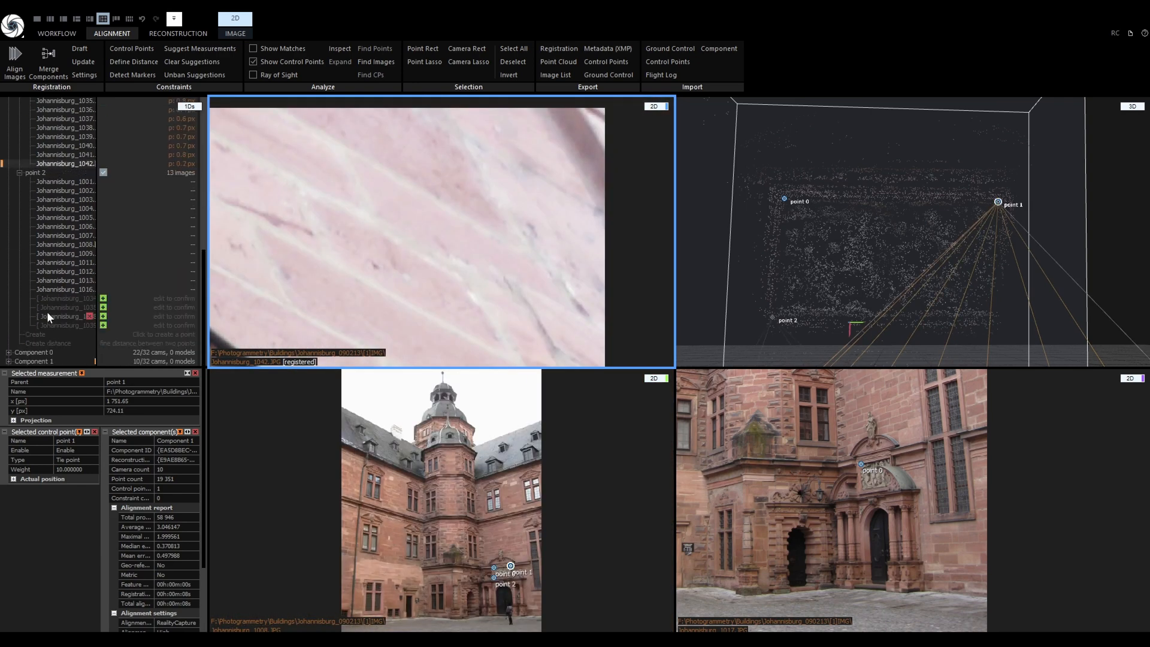
Confirm the position of point 2 at the relief's lower-left inner corner in images 1034, 1035, 1038 and 1039.
left_click(56, 298)
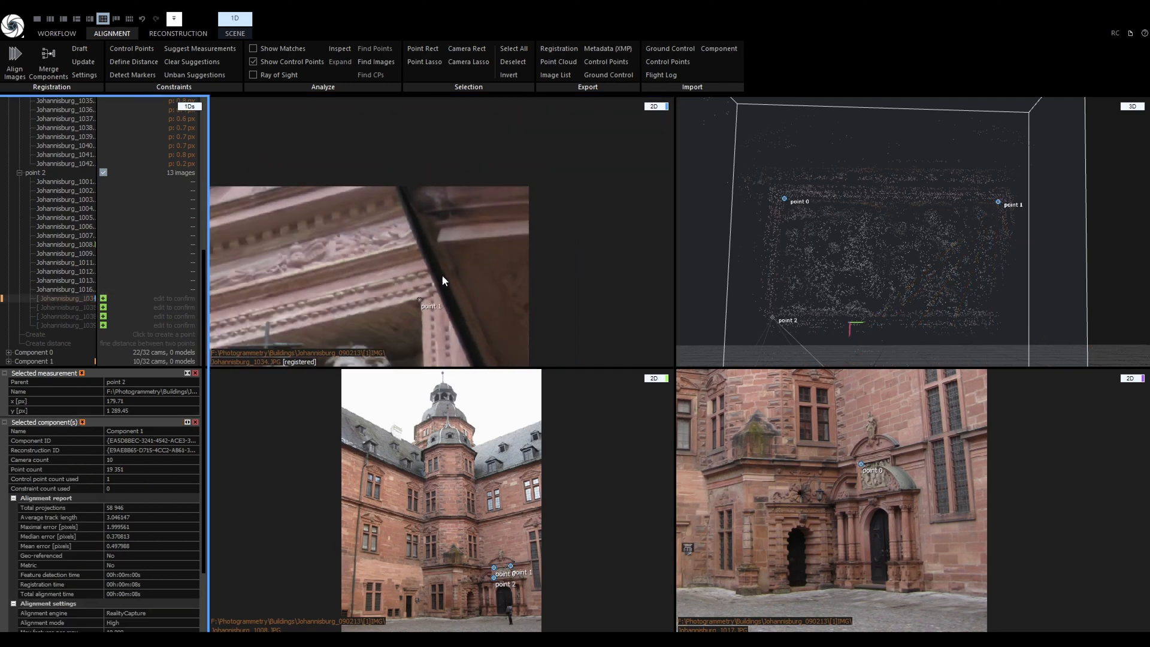
left_click_drag(292, 322, 583, 145)
scroll(543, 127, "down", 3)
left_click_drag(332, 319, 437, 253)
scroll(437, 253, "up", 5)
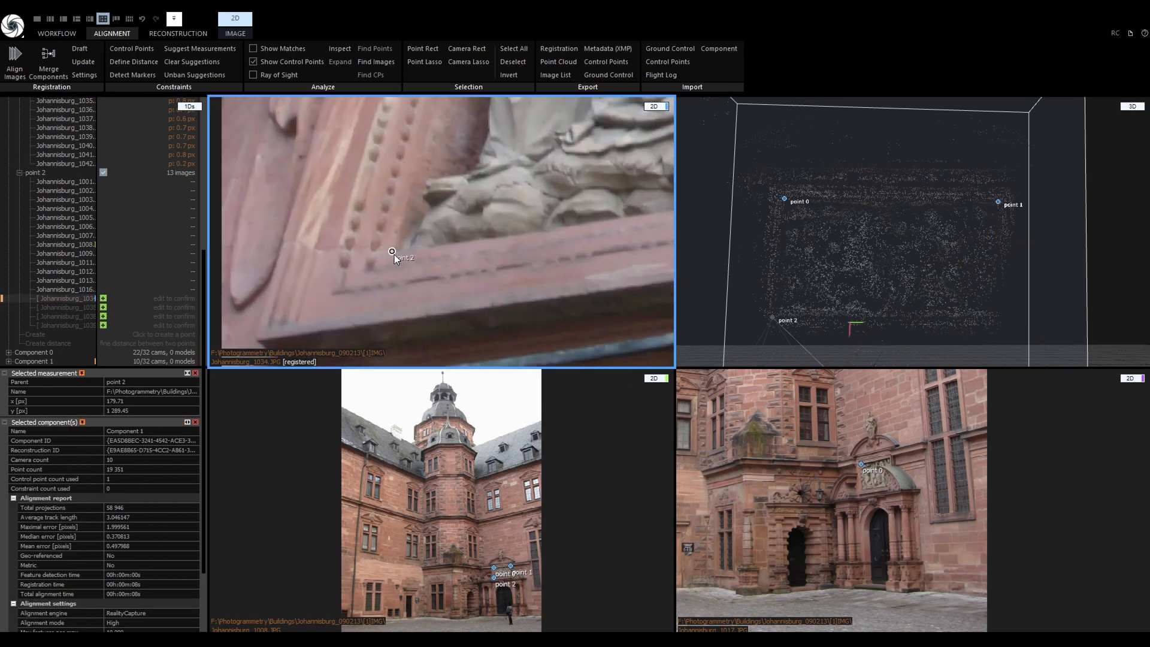
left_click(393, 254)
key("Right")
key("Right")
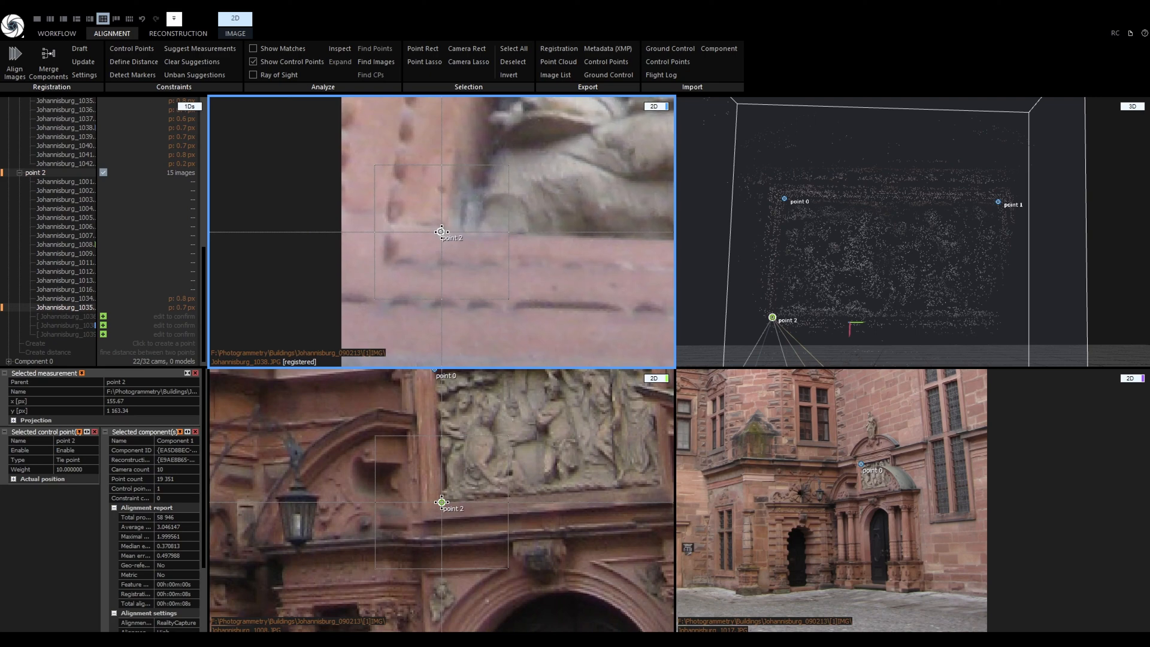
key("Right")
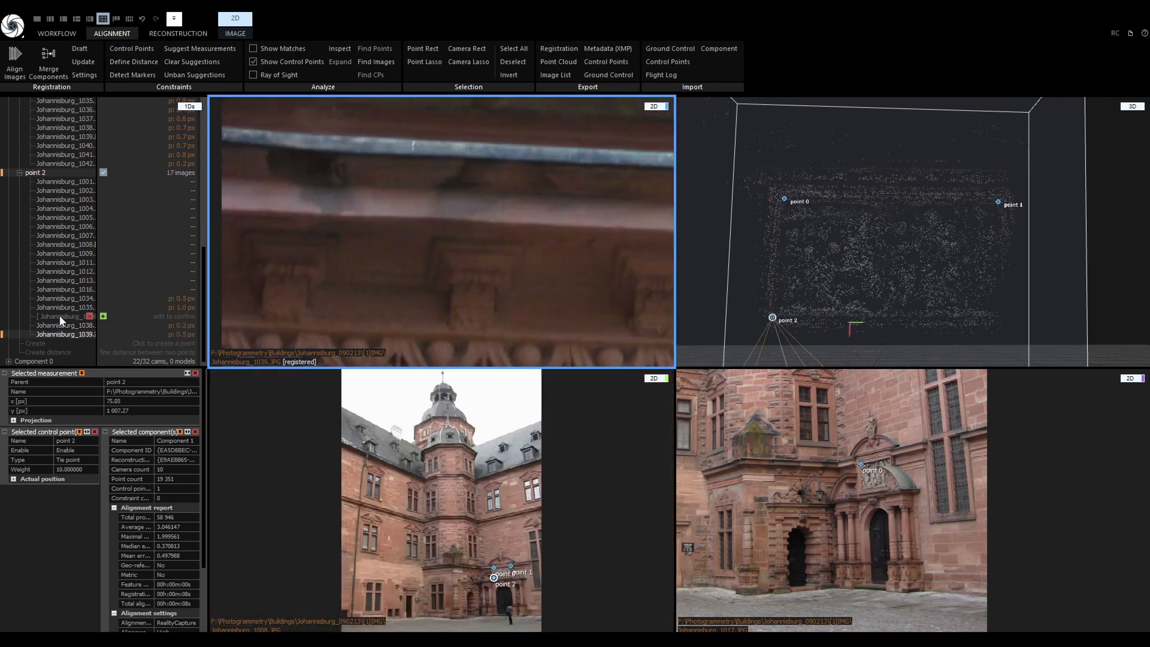
Open point 2's remaining suggestion in image 1036 and confirm it at the relief's lower-left inner corner.
left_click(60, 317)
scroll(371, 288, "down", 3)
scroll(349, 182, "up", 5)
left_click(347, 180)
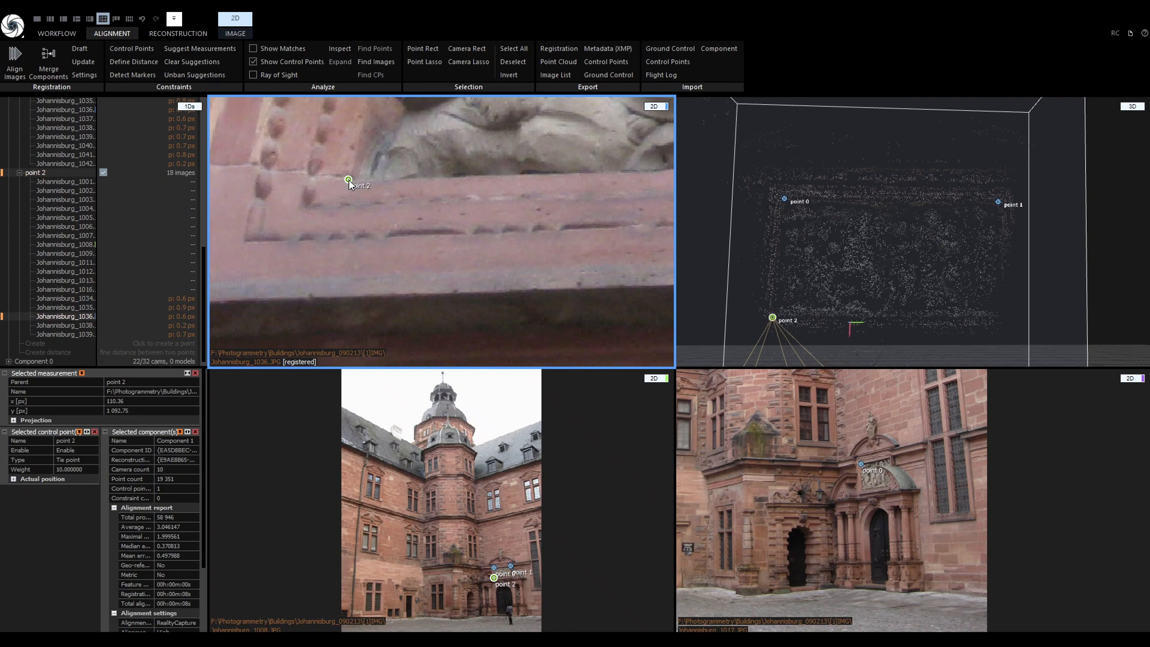
Merge Component 0 and Component 1 using the three shared control points.
left_click(51, 63)
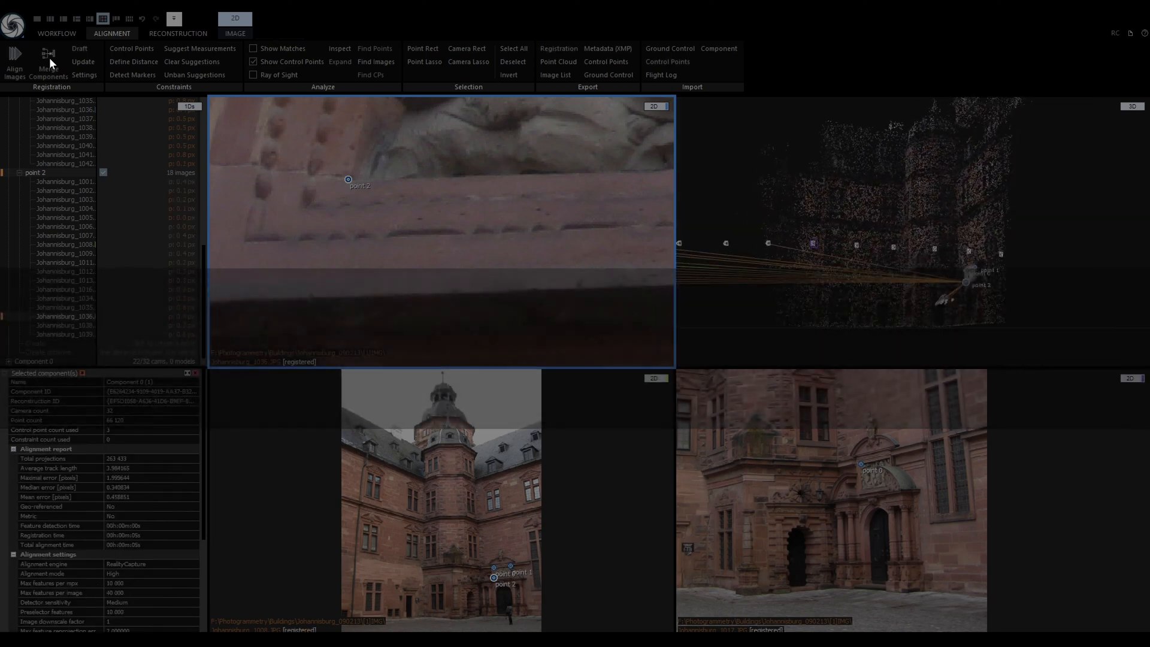
scroll(52, 235, "down", 1)
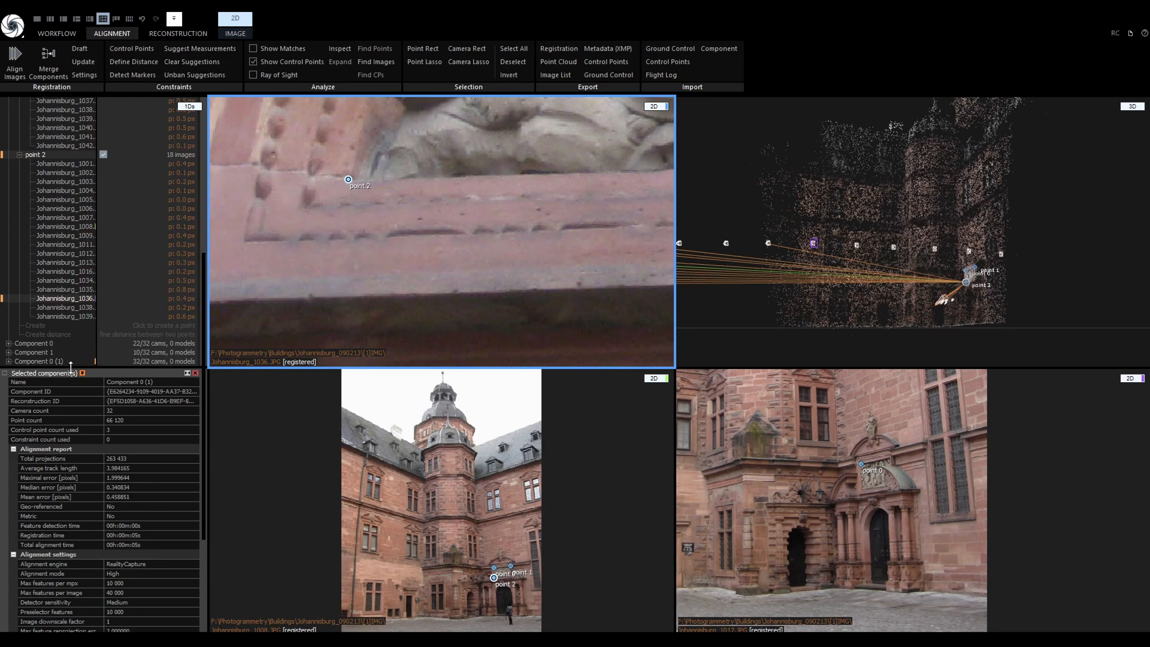
Switch to a layout with one large 3D view and examine the merged component's point cloud, cameras and relief area.
key("alt+3")
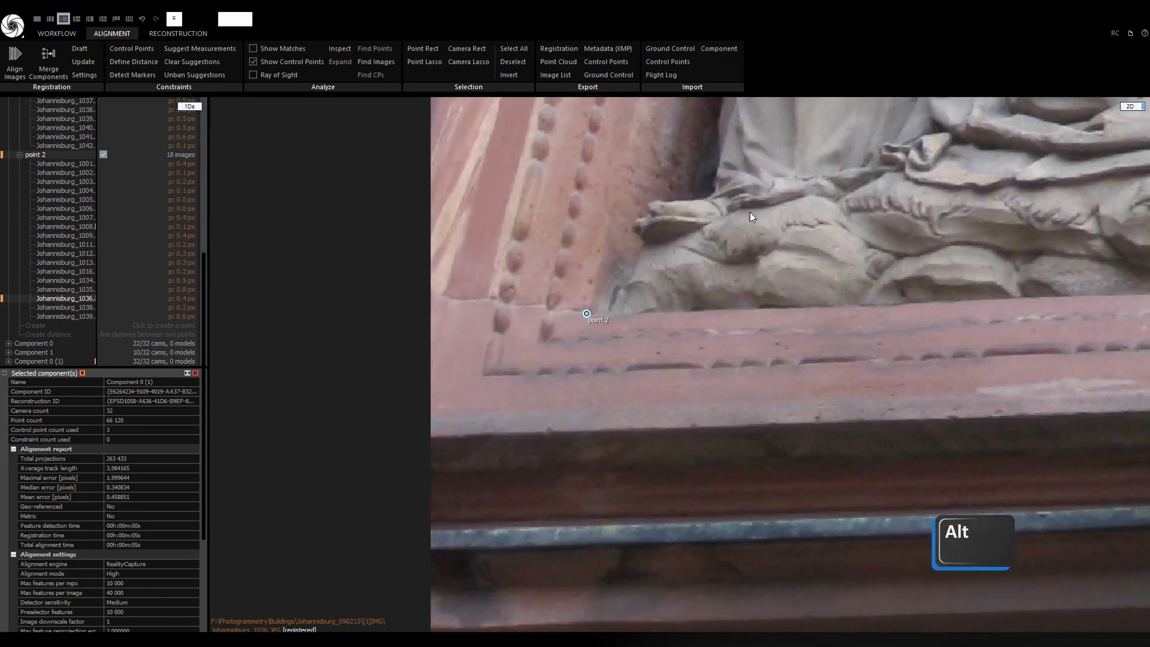
left_click(1131, 106)
left_click(1137, 141)
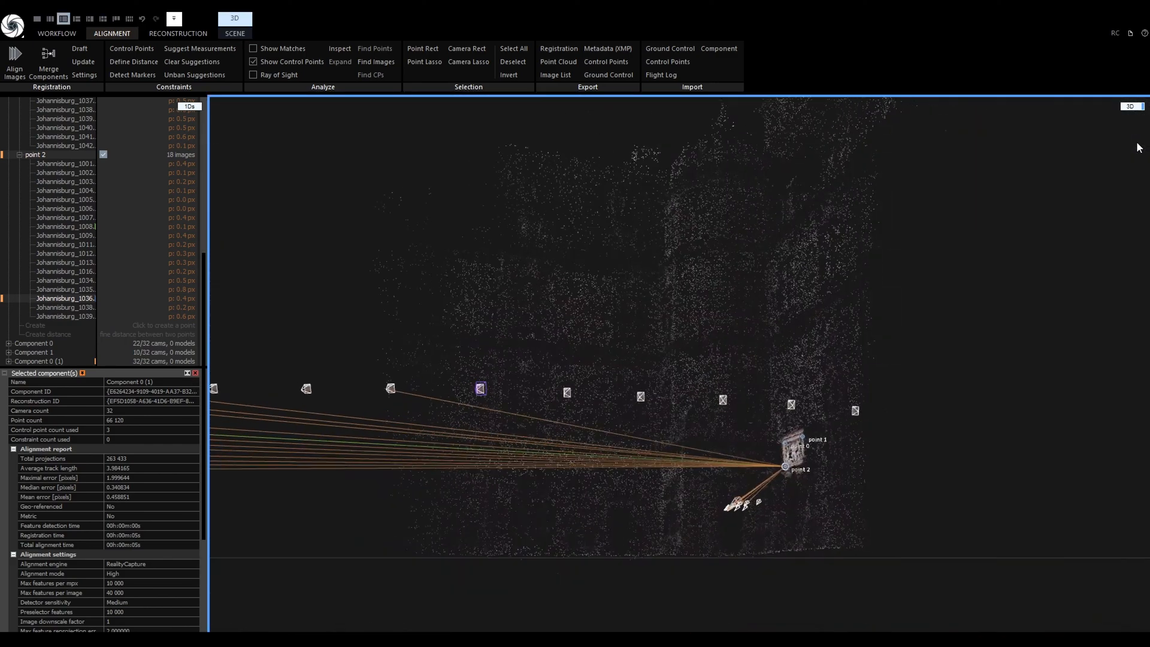
scroll(625, 385, "down", 3)
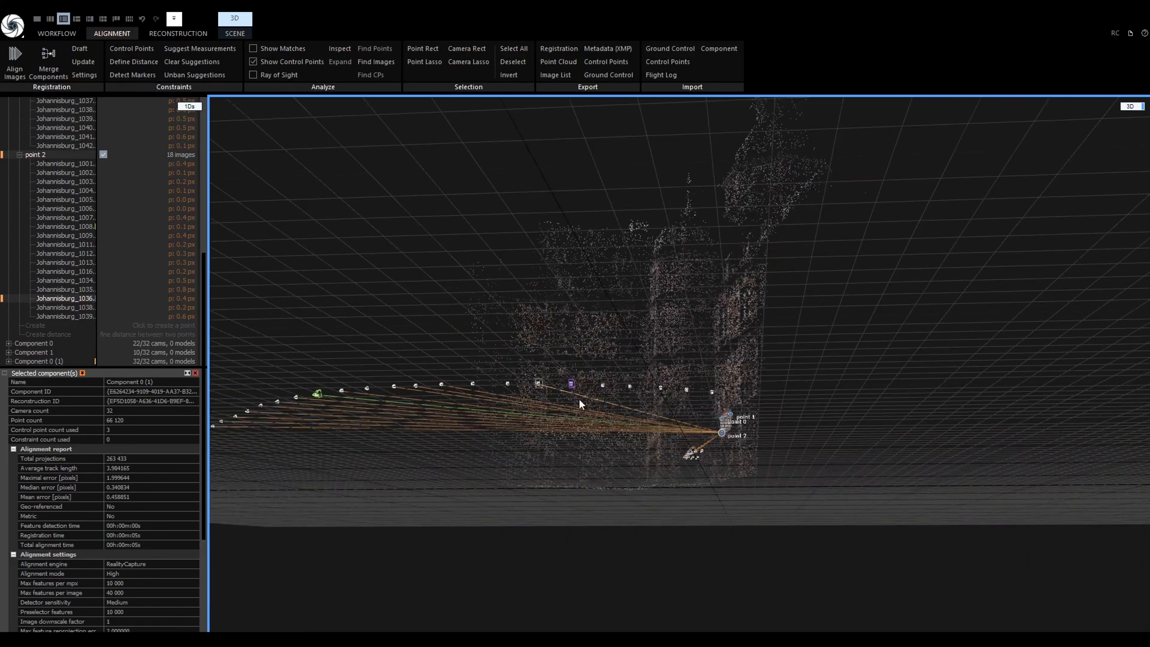
right_click_drag(590, 417, 544, 359)
left_click_drag(544, 357, 585, 397)
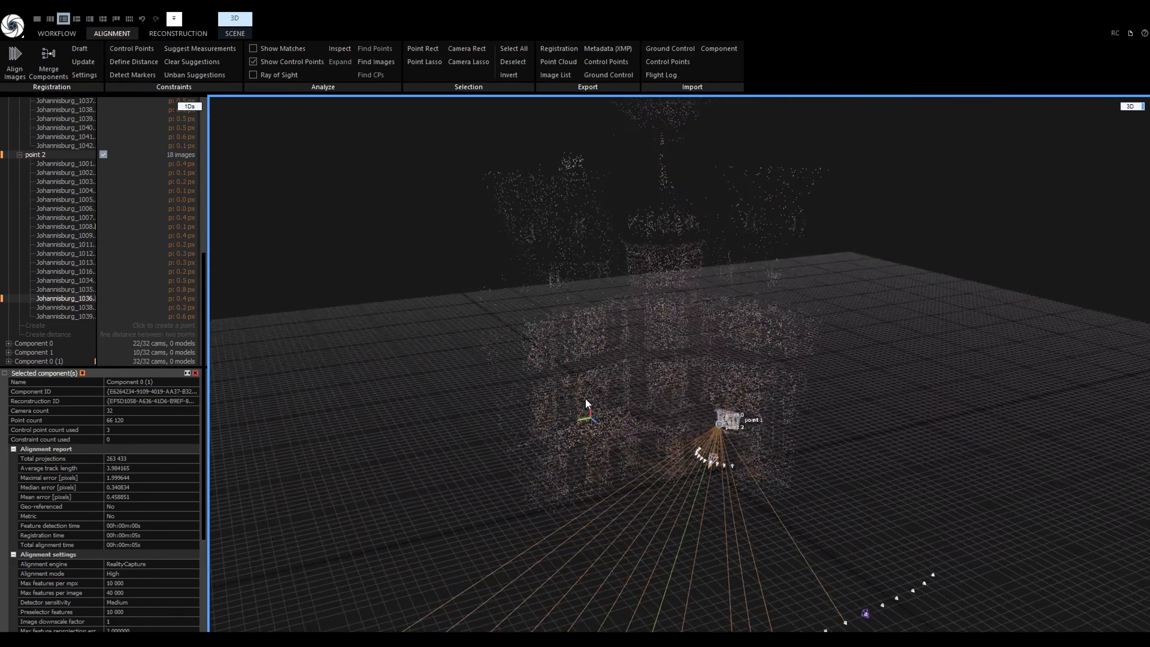
left_click_drag(689, 536, 664, 489)
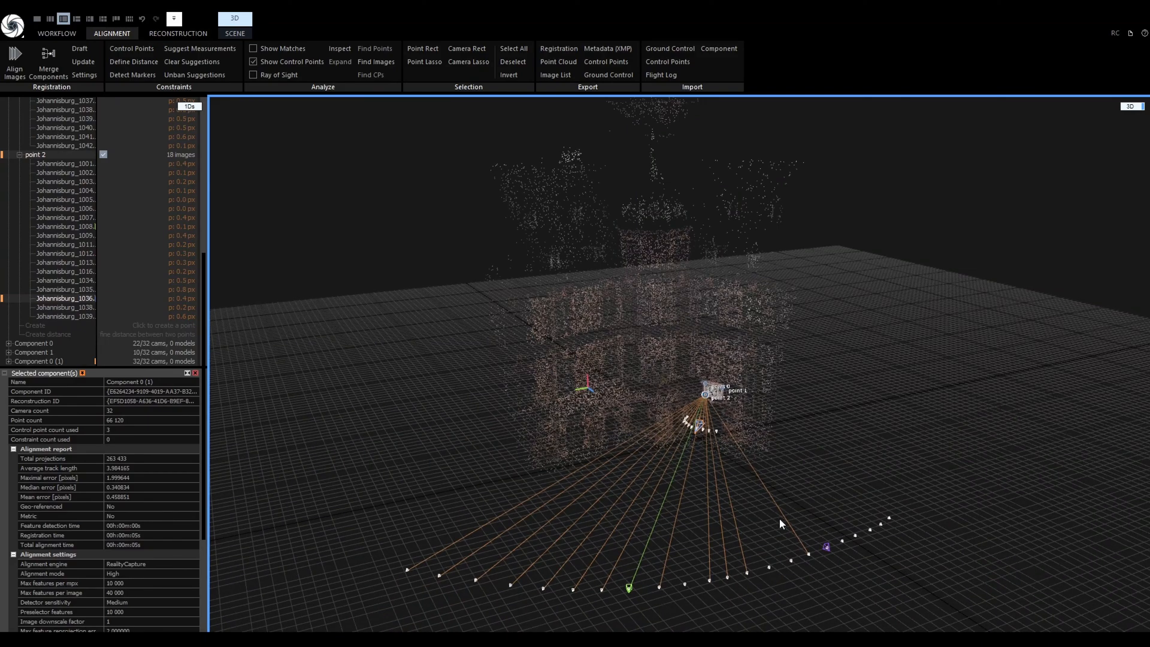
scroll(717, 406, "up", 6)
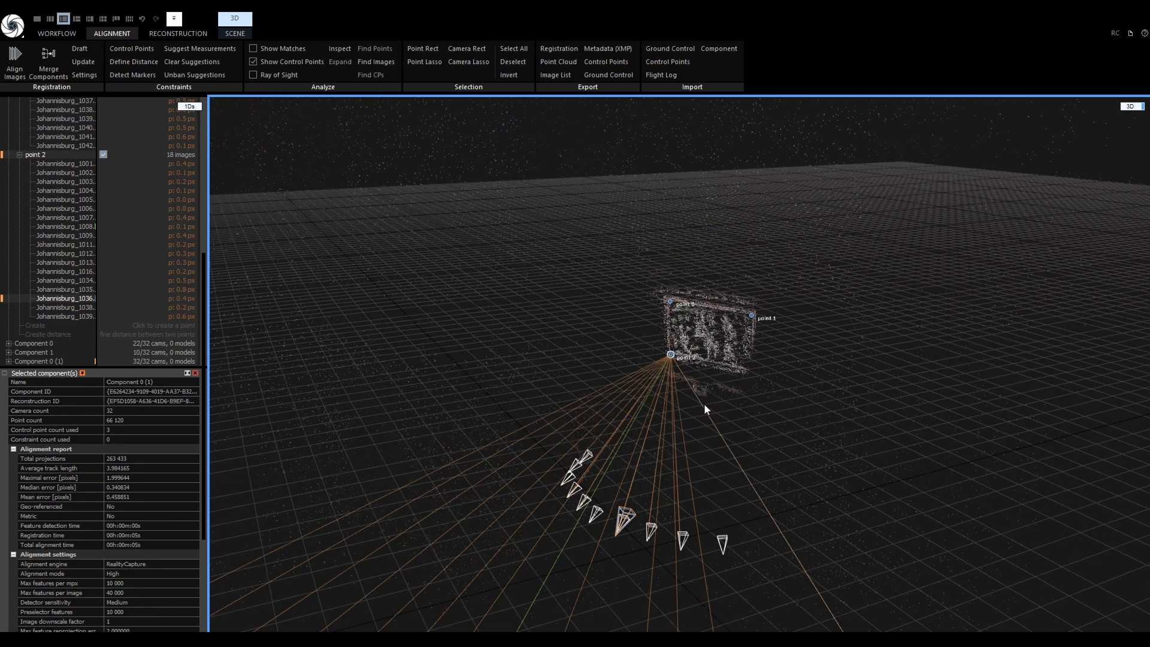
Run Inspect on the merged component with the inspection target set to Camera relations and examine the links between the cameras.
scroll(704, 407, "down", 2)
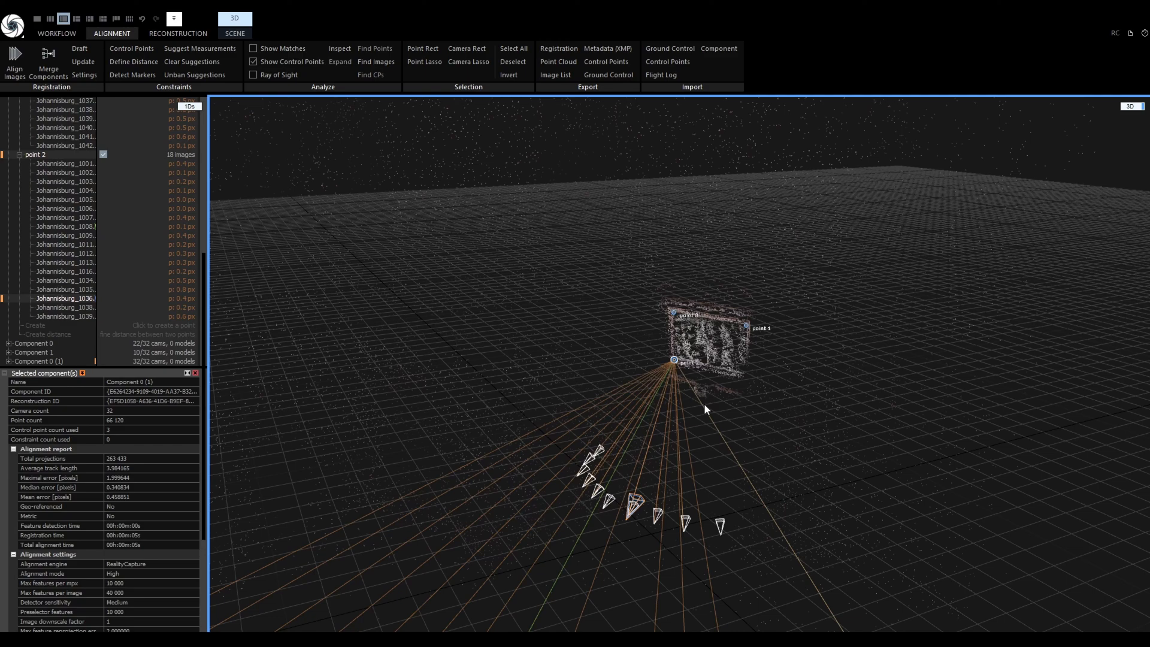
scroll(703, 404, "down", 6)
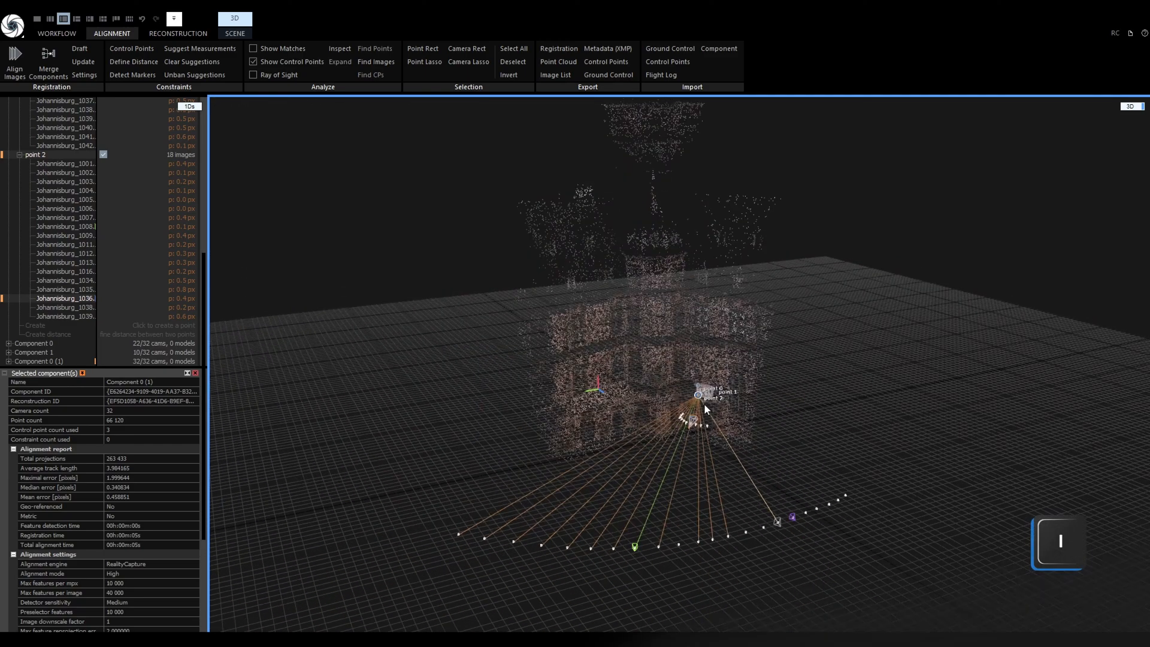
key("i")
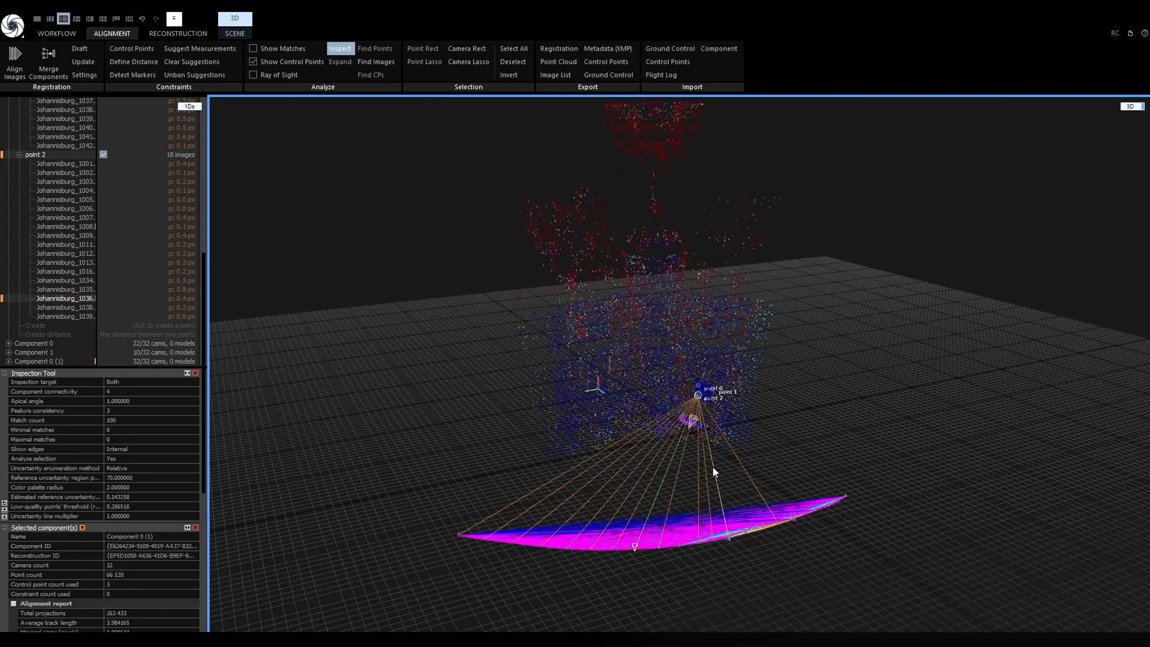
left_click(194, 384)
left_click(195, 382)
left_click(182, 393)
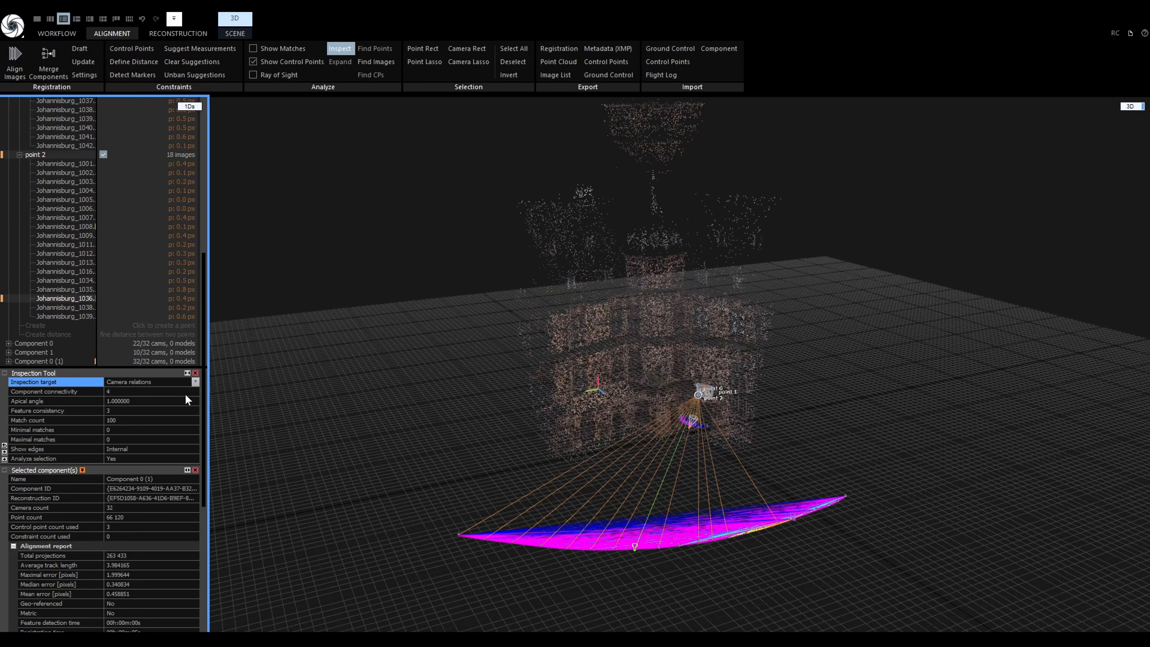
scroll(646, 575, "up", 3)
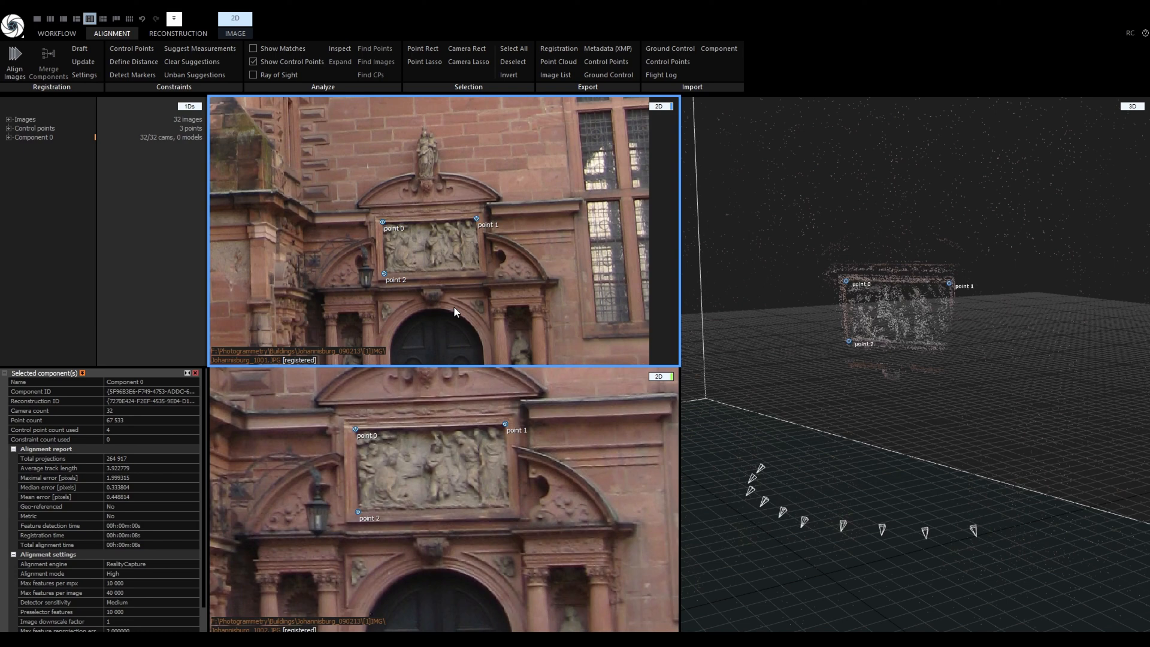
Place an additional control point just above the doorway arch in images 1001 and 1002.
key("F3")
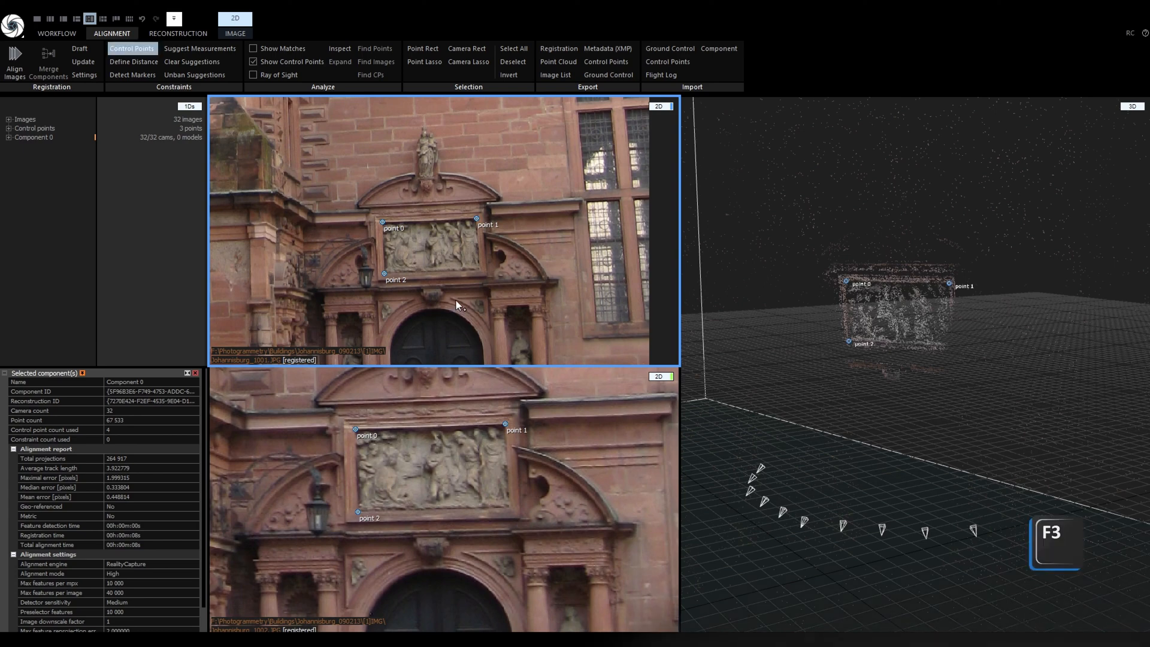
mouse_move(451, 298)
left_mouse_down()
mouse_move(444, 230)
mouse_move(452, 300)
left_mouse_up()
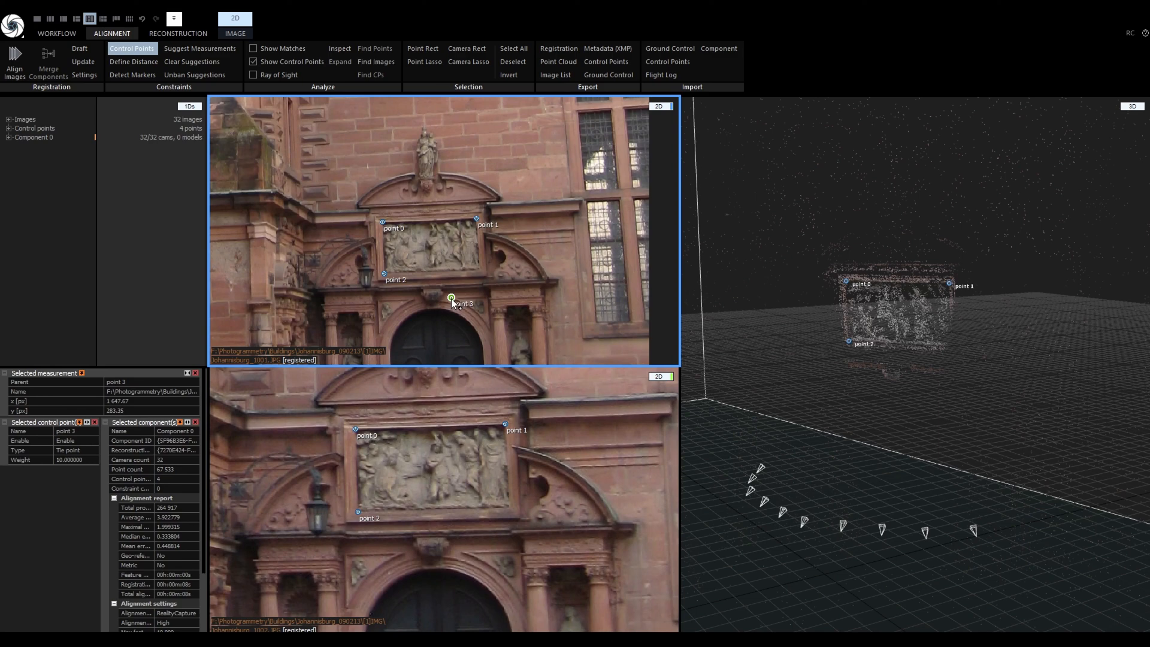
mouse_move(459, 552)
left_mouse_down()
mouse_move(443, 501)
mouse_move(461, 552)
left_mouse_up()
scroll(444, 500, "up", 3)
key("Escape")
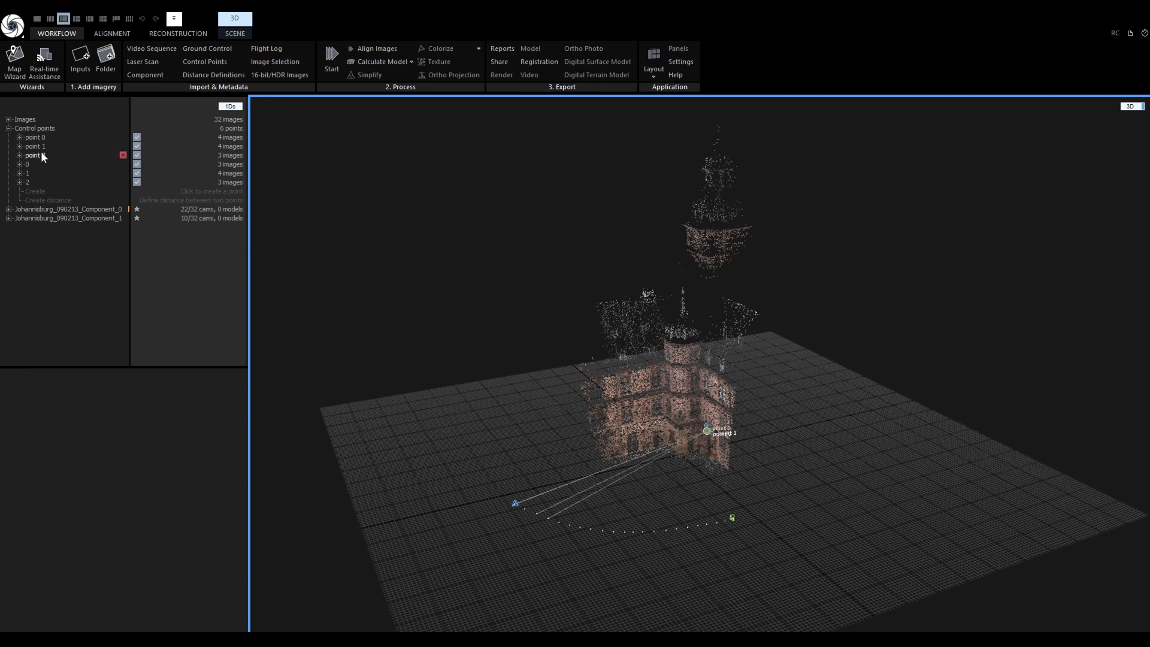
Show Johannisburg_090213_Component_1 and merge control points 0, 1 and 2 into point 0, point 1 and point 2 respectively.
left_click(98, 218)
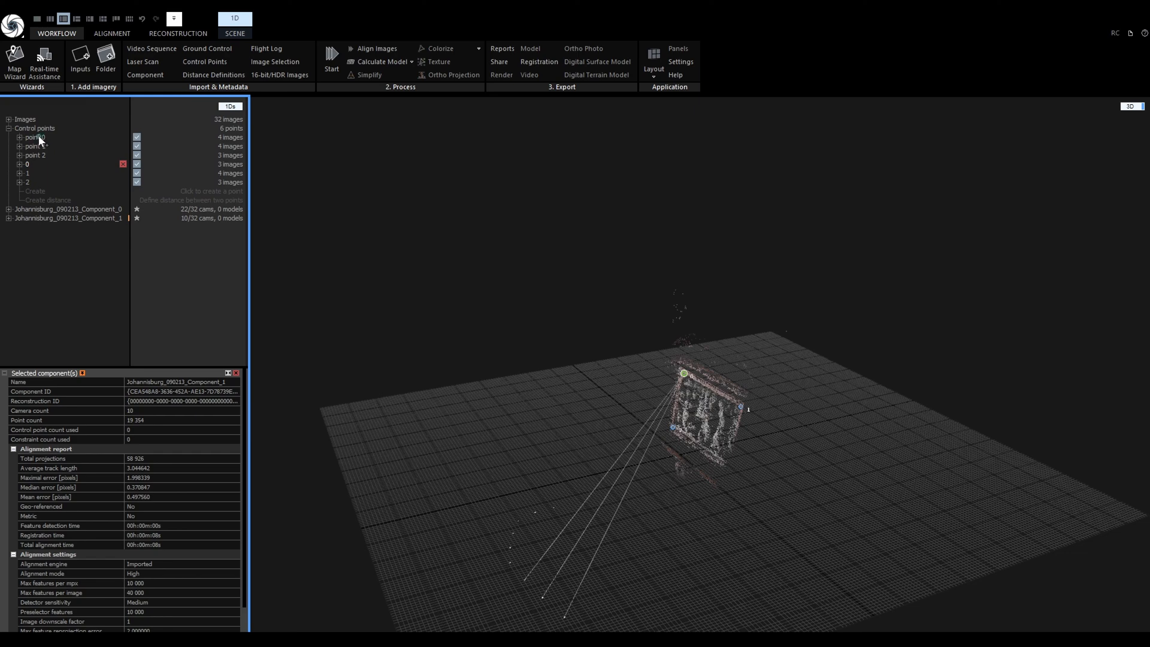
left_click_drag(39, 137, 38, 137)
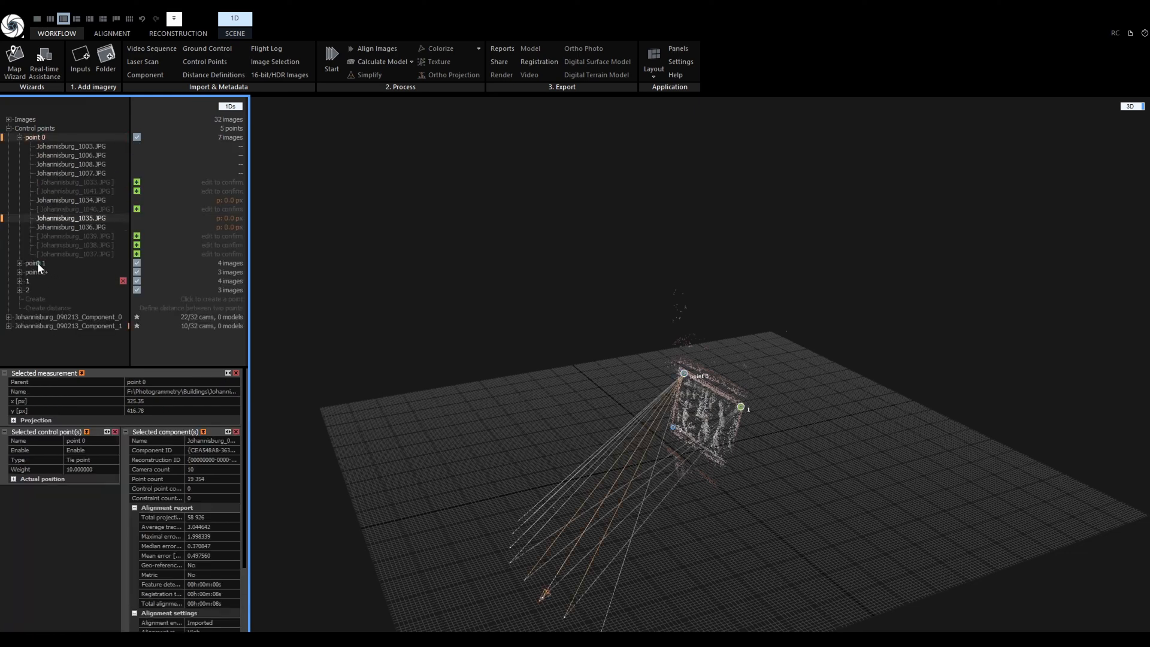
left_click_drag(37, 262, 37, 262)
scroll(57, 275, "down", 3)
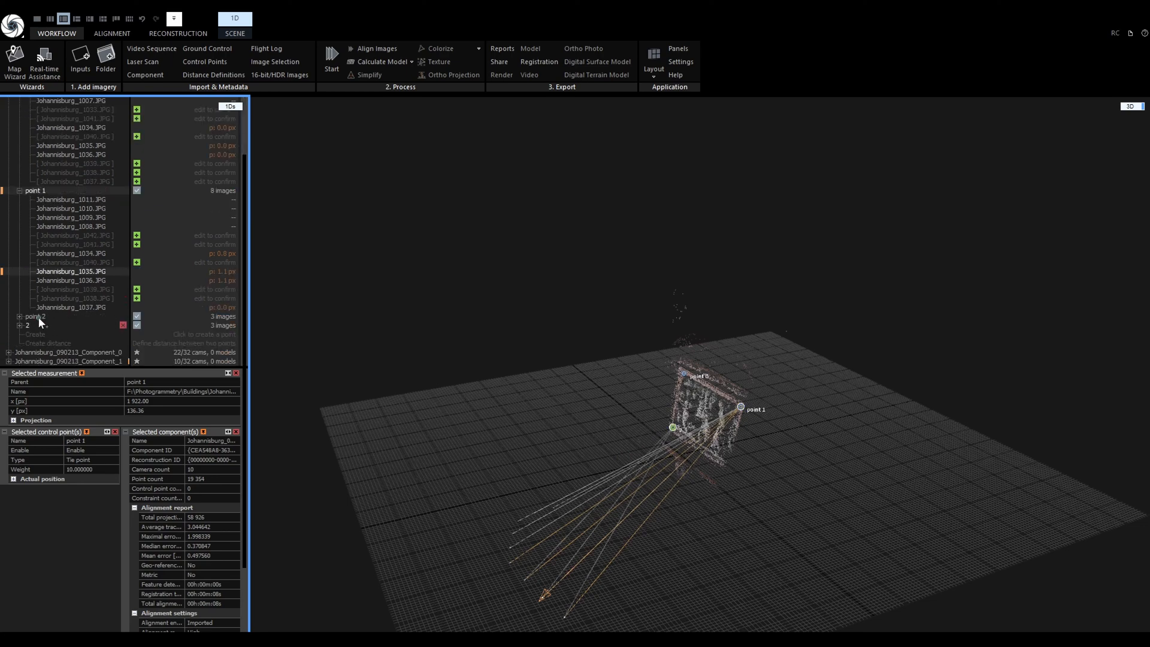
left_click_drag(38, 318, 37, 316)
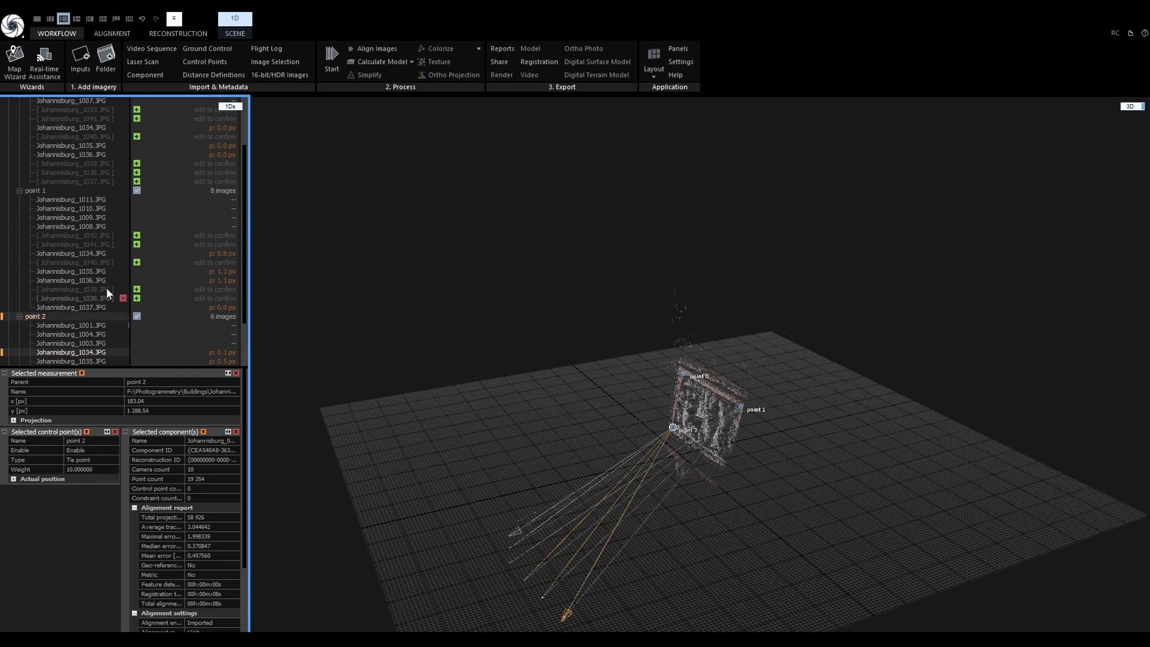
Align the images to join the two imported components and view the resulting component as a whole in 3D.
left_click(375, 48)
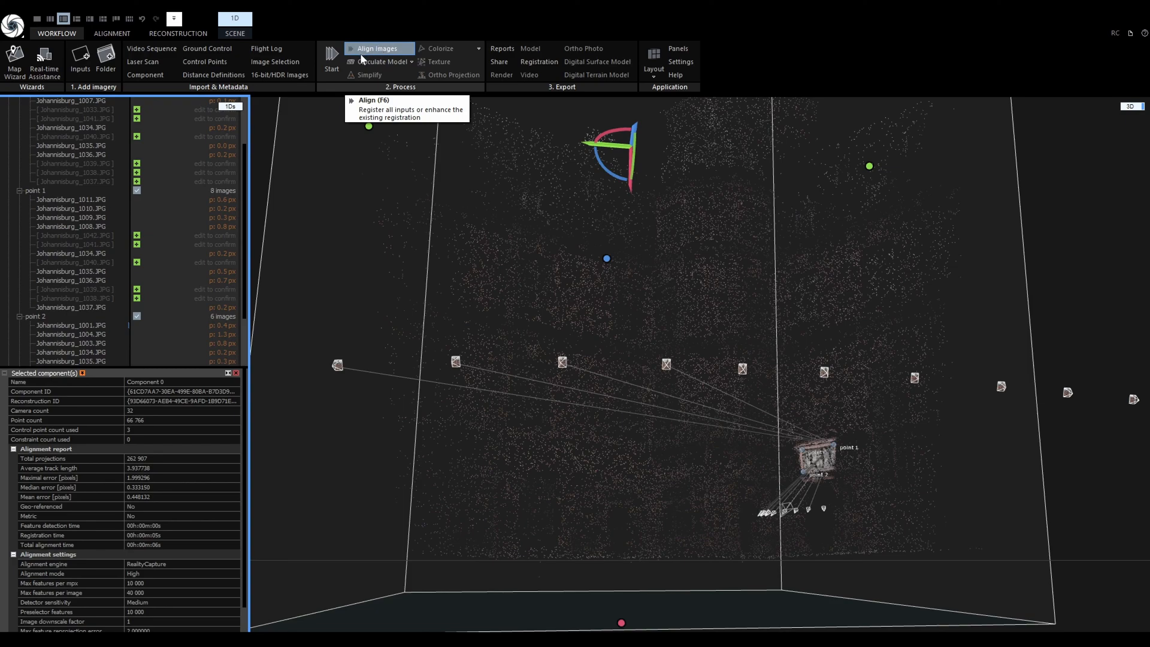
scroll(109, 285, "down", 3)
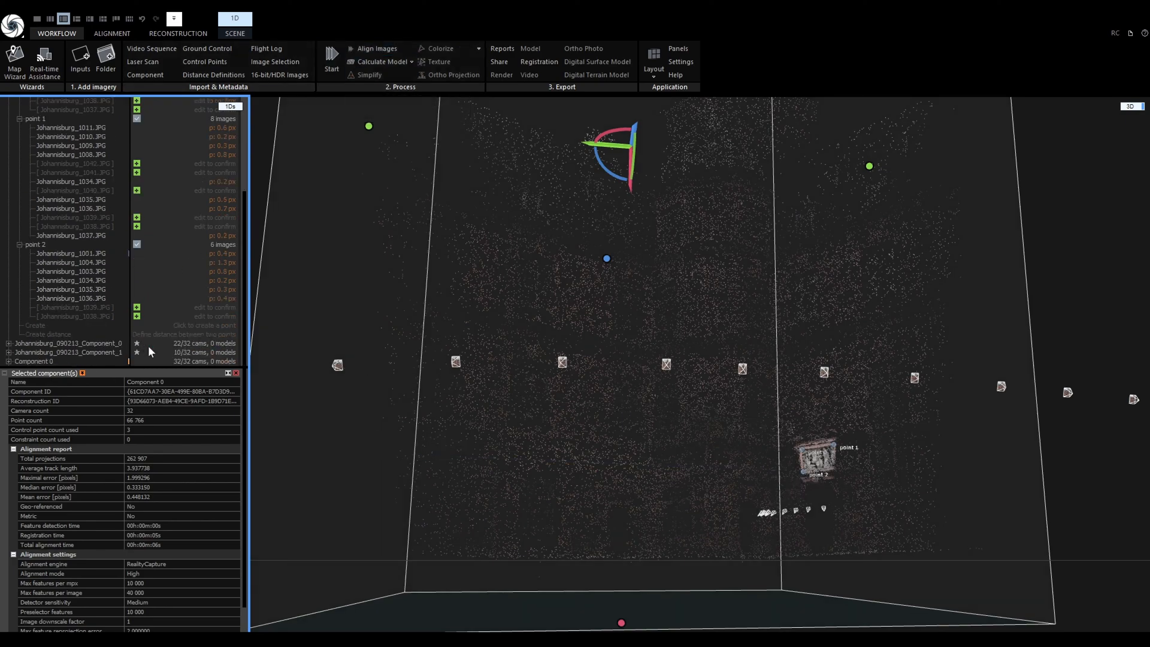
left_click_drag(761, 459, 741, 395)
scroll(739, 390, "down", 3)
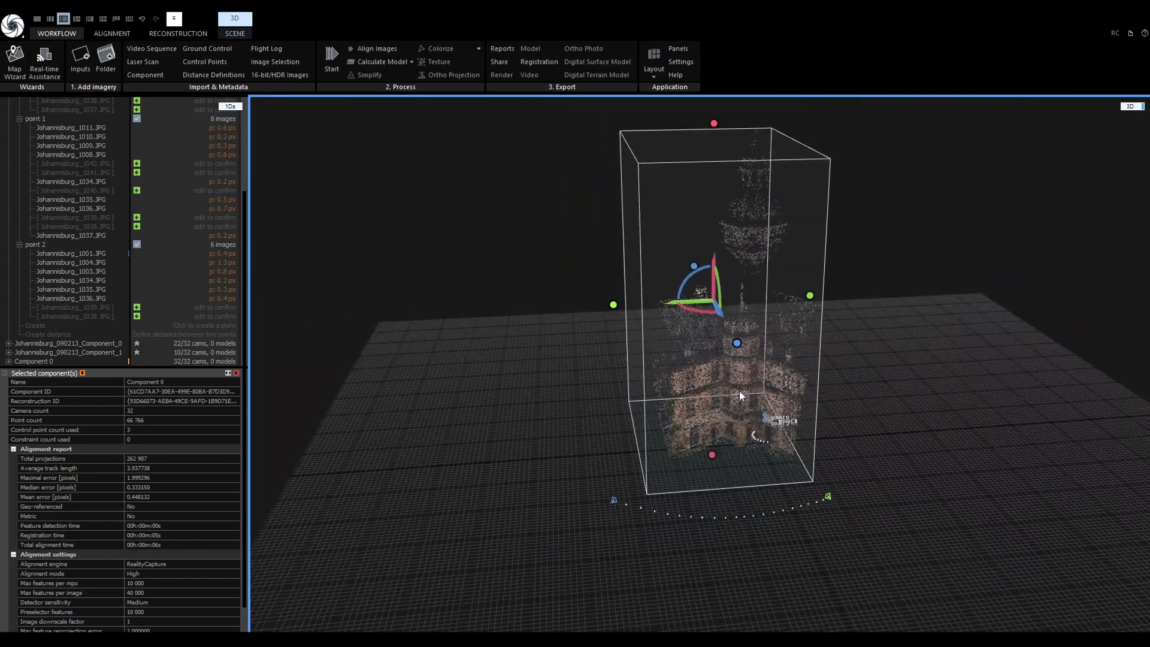